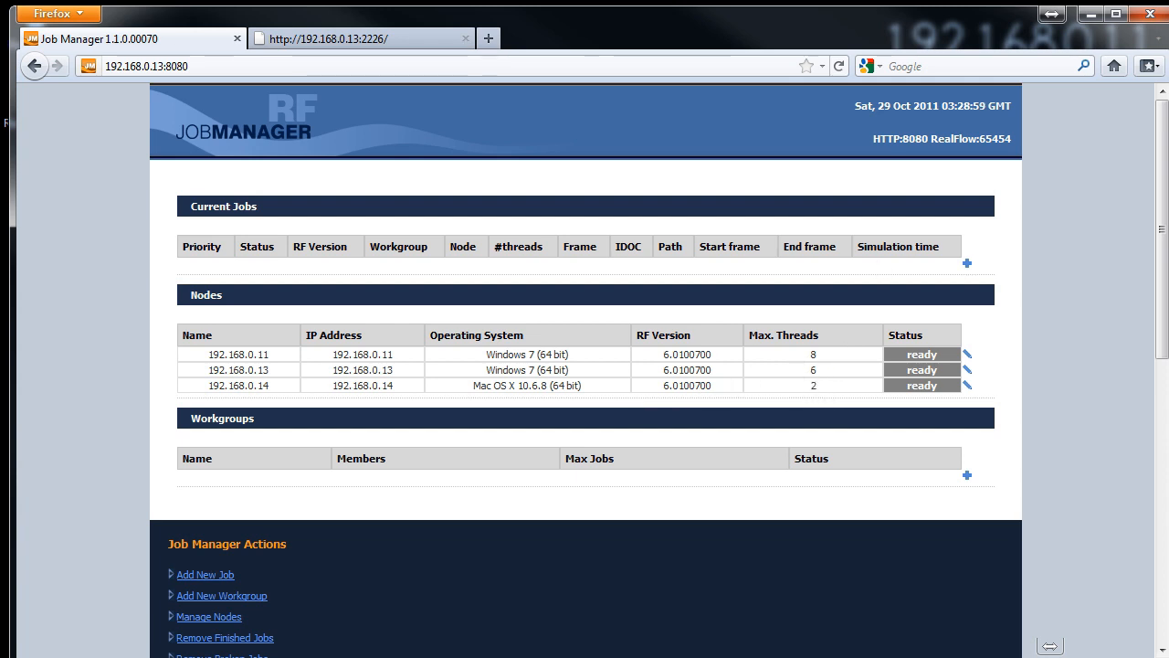
Put away the browser and the fountain.png image to bring the Nodes_test_sph.flw scene in RealFlow into view.
left_click(1089, 15)
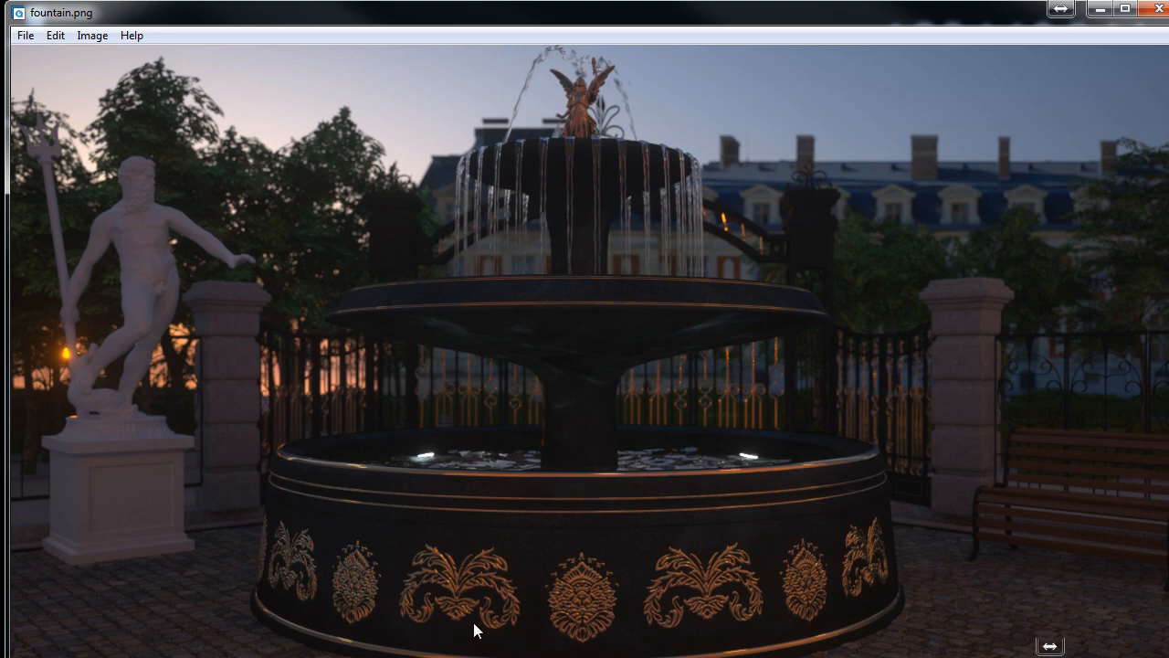
left_click(448, 657)
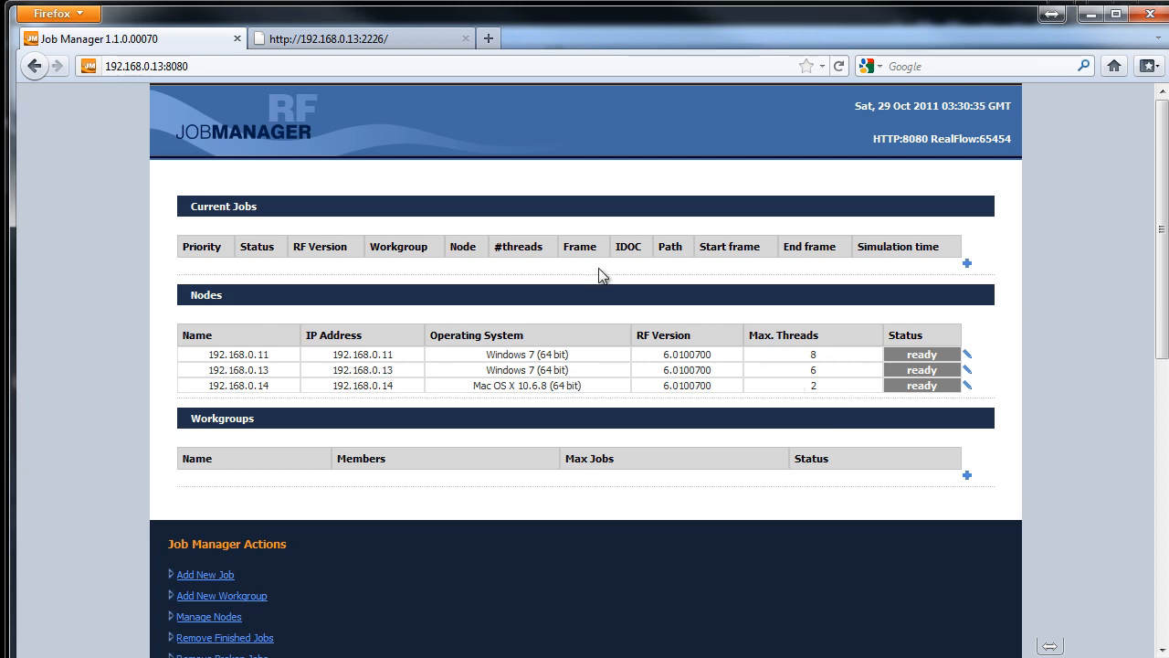
left_click(1092, 19)
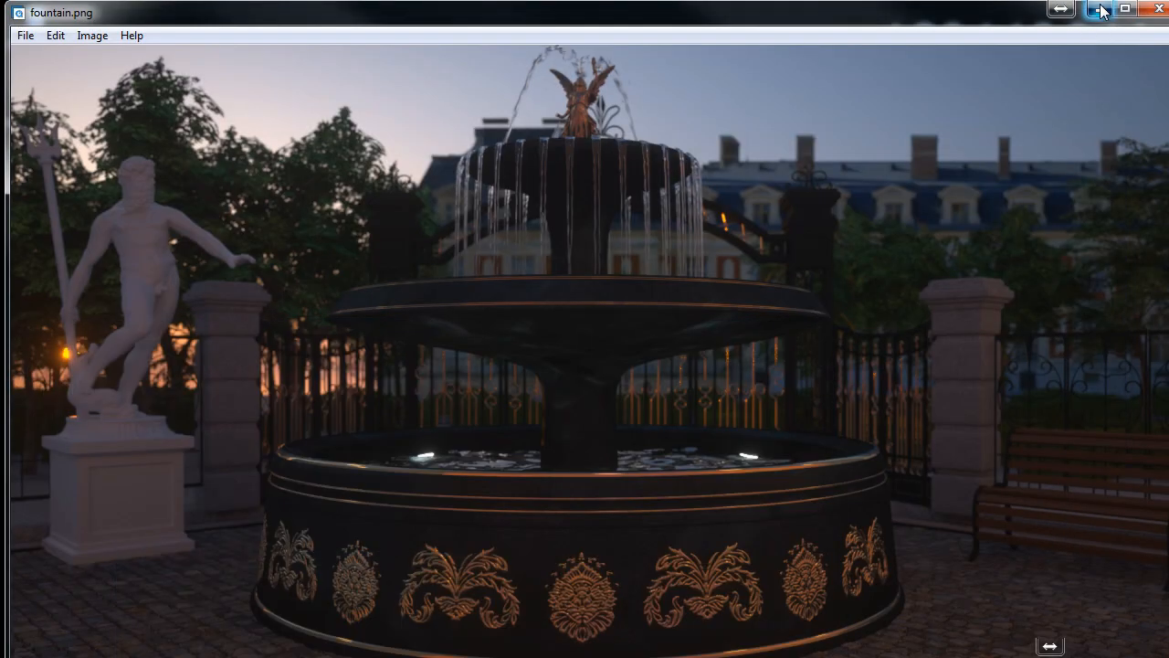
left_click(1097, 11)
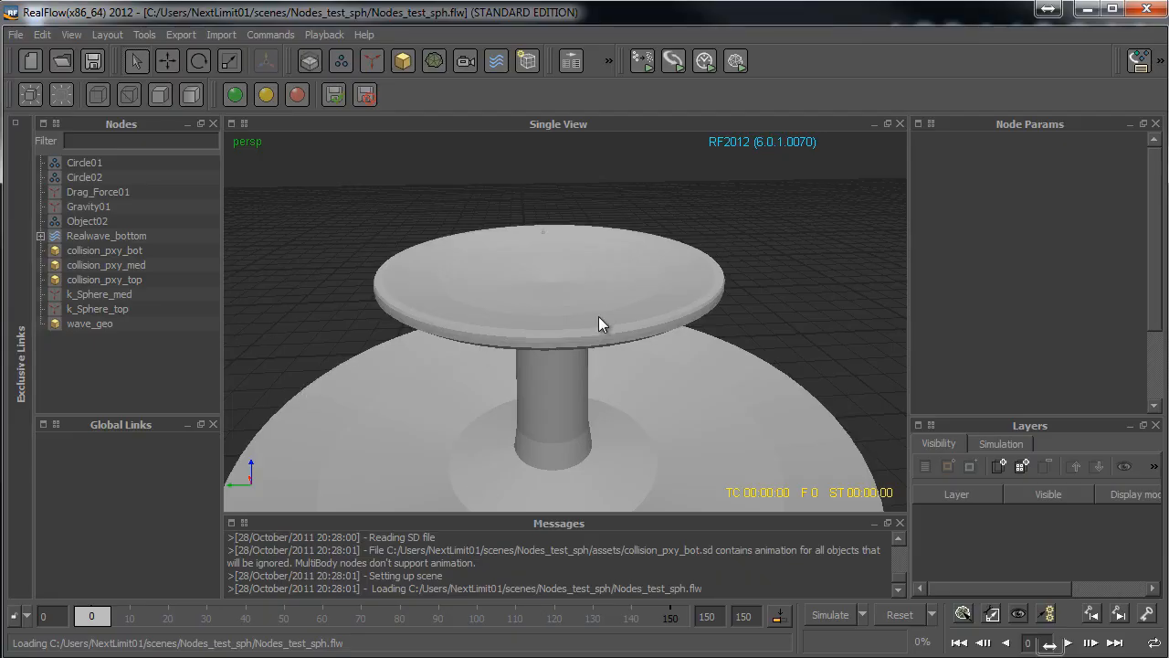
Display collision_pxy_top as a bounding box and examine the Circle01 and Circle02 emitters in the top bowl.
left_click(95, 163)
left_click(96, 175, "shift")
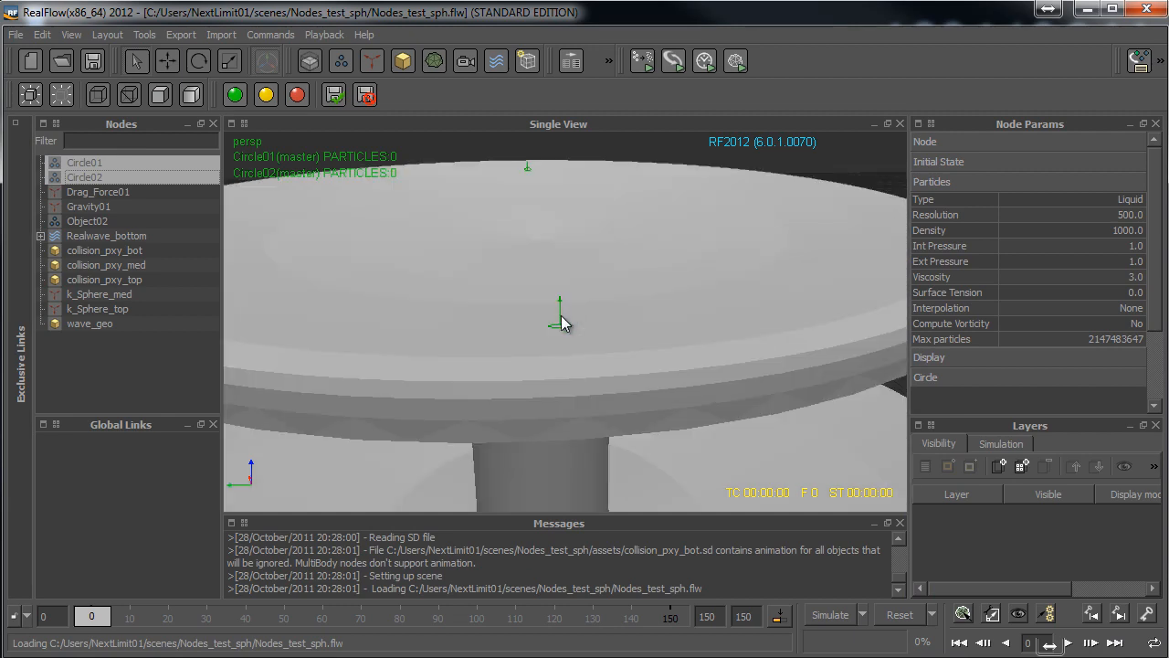
left_click(374, 304)
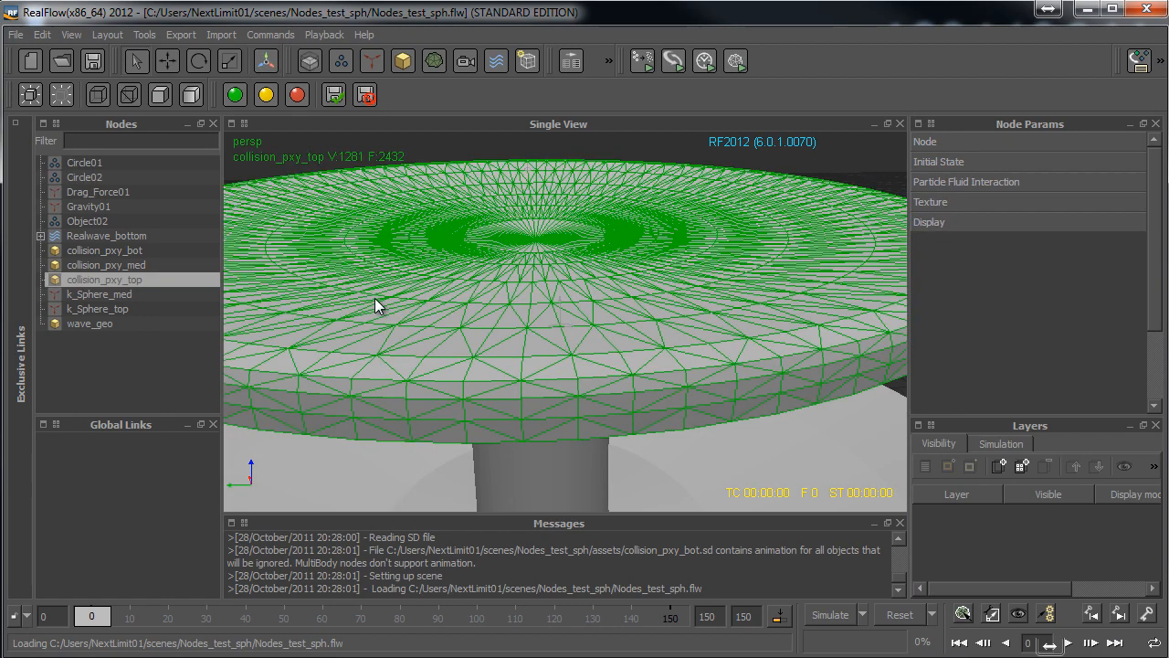
left_click(101, 96)
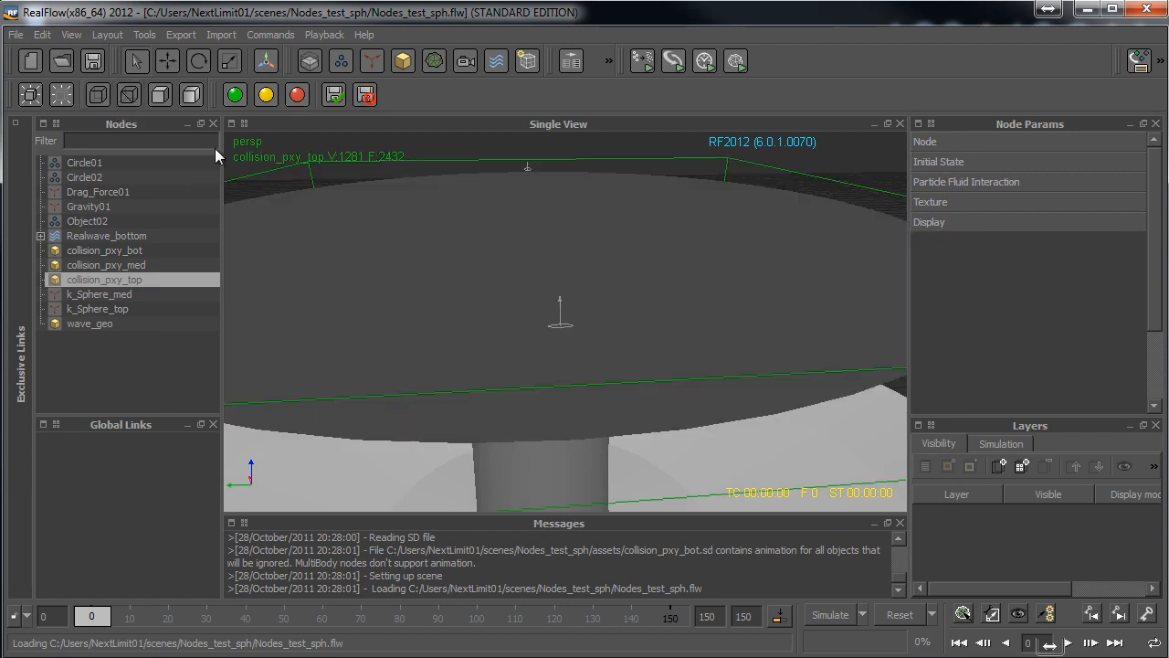
left_click(92, 162)
left_click(112, 176, "shift")
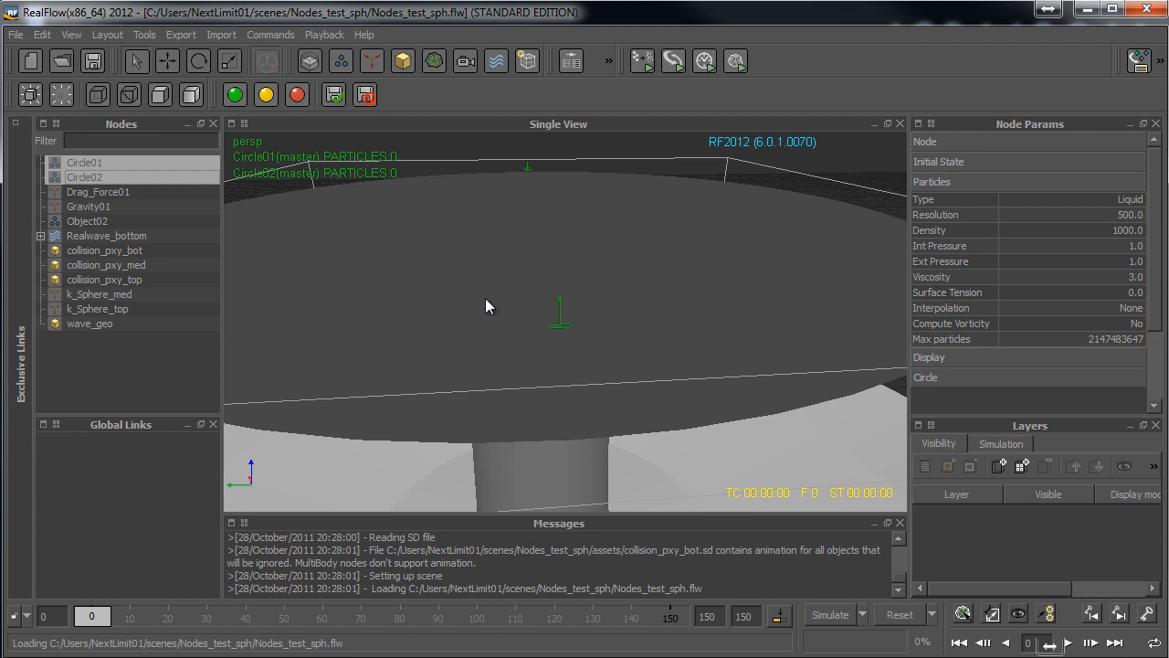
scroll(370, 273, "down", 5)
left_click(291, 314)
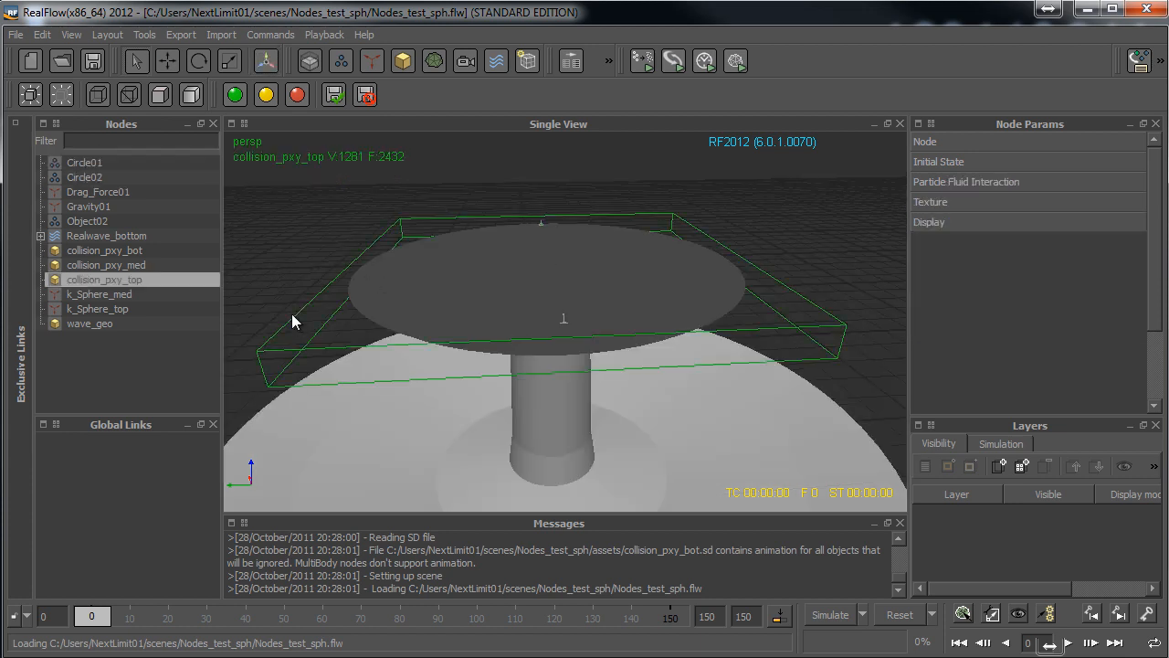
Inspect the Object02 emitter around the rim of the top bowl and switch collision_pxy_top back to shaded display.
left_click(105, 221)
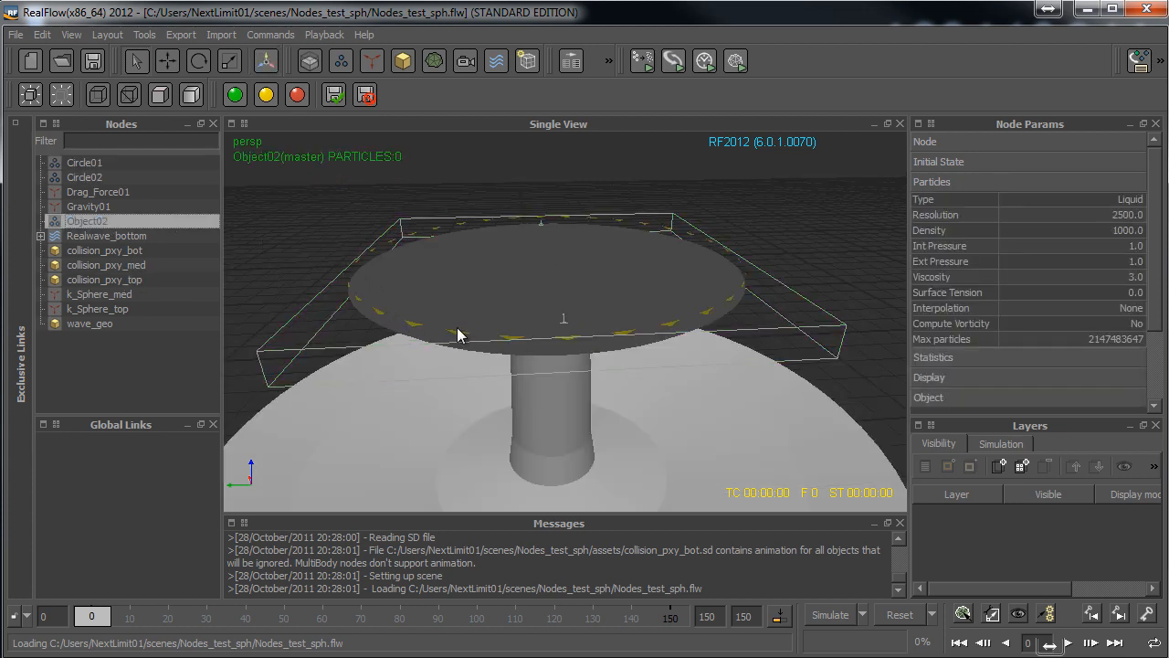
left_click(278, 352)
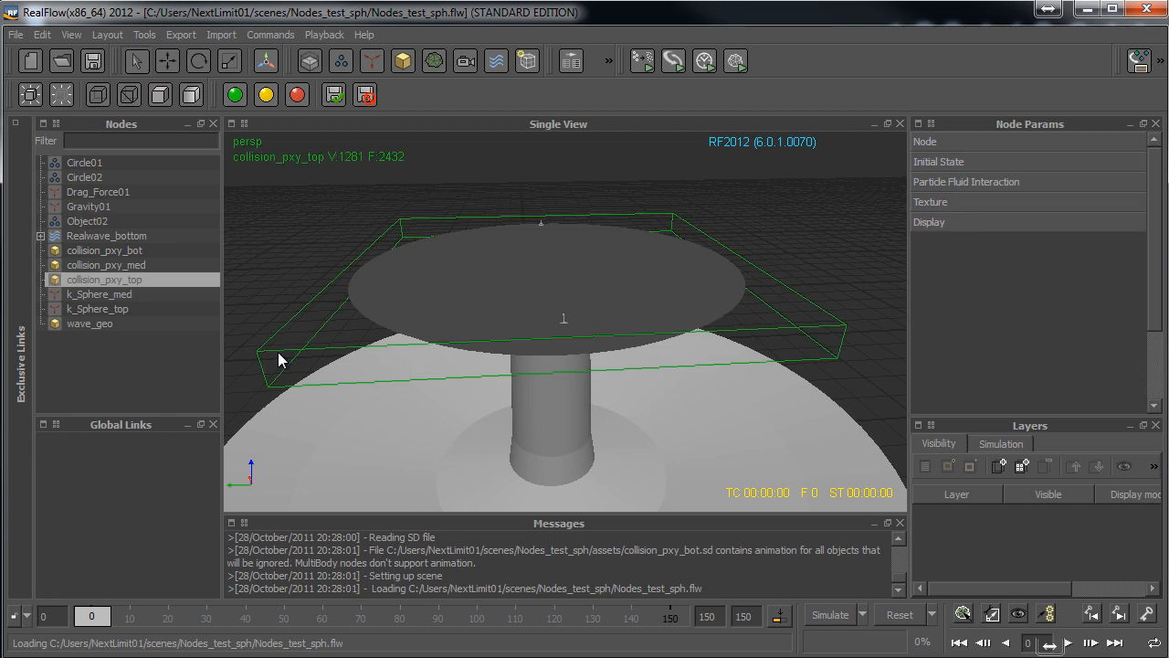
left_click(160, 96)
scroll(457, 329, "up", 5)
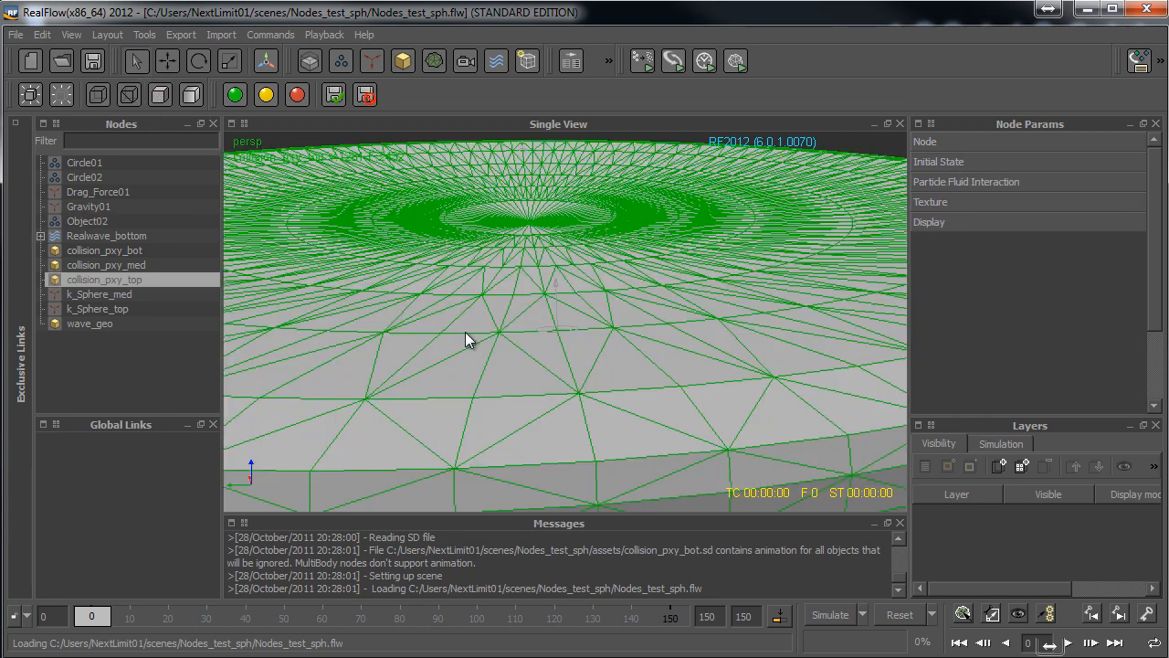
scroll(625, 452, "down", 5)
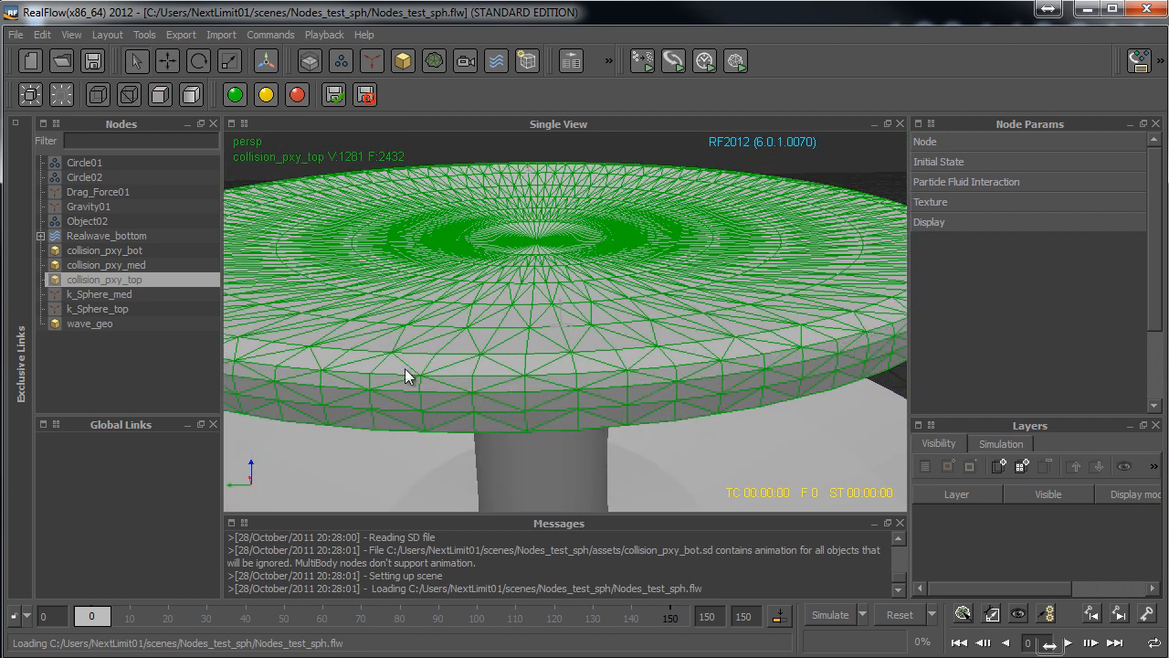
Show collision_pxy_top as a bounding box again and select Object02 to examine its emitting faces around the rim.
left_click(90, 222)
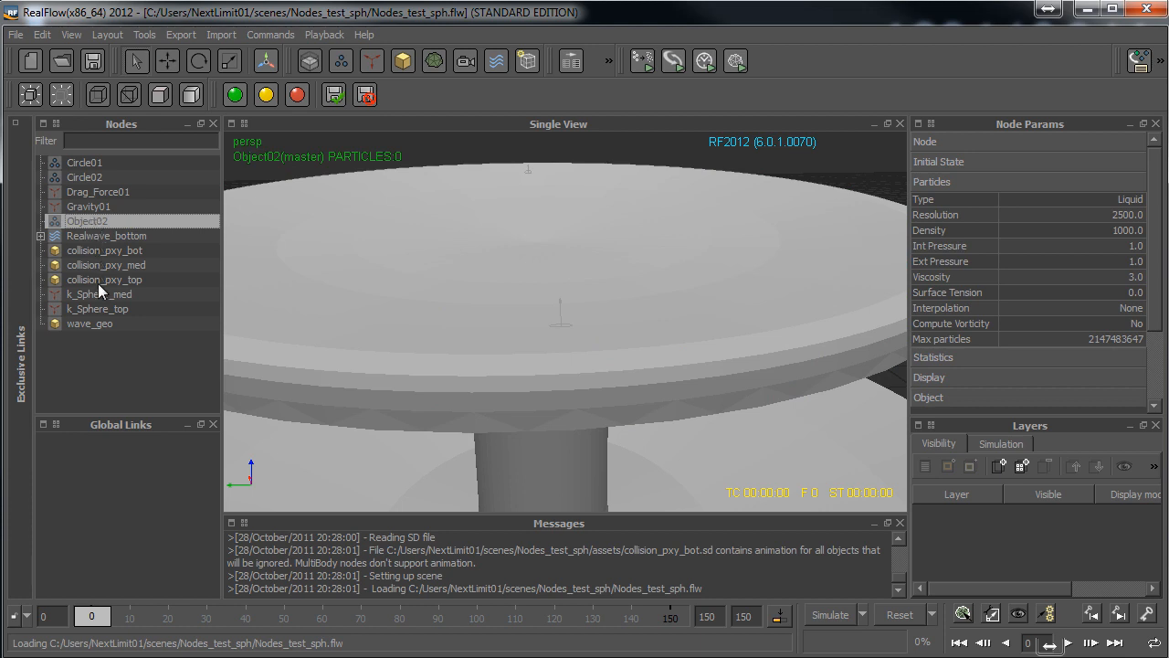
left_click(98, 281)
left_click(89, 222)
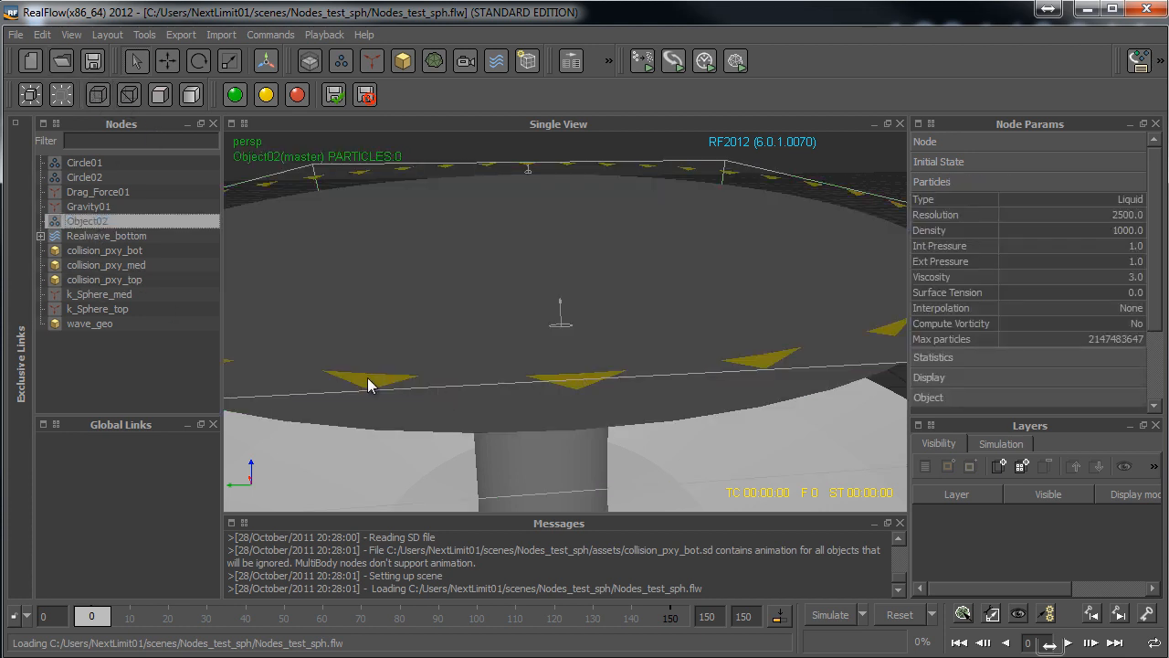
right_click_drag(525, 368, 444, 336, "alt")
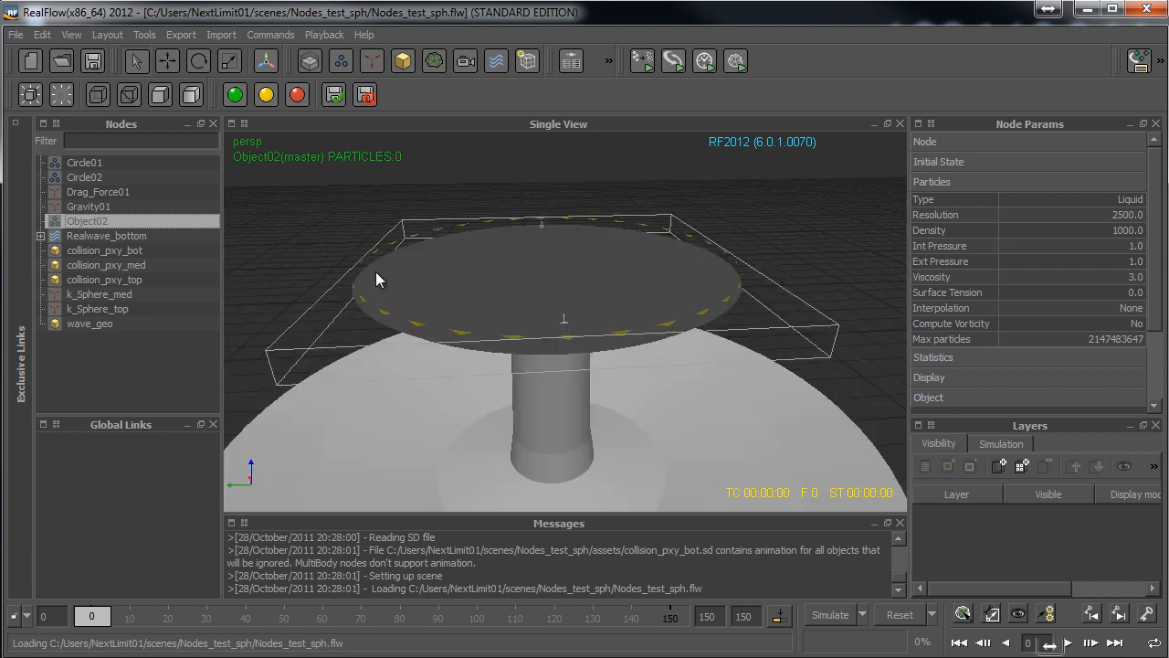
Select Realwave_bottom and examine the water surface inside the lowest basin of the fountain.
left_click(79, 234)
middle_click_drag(668, 495, 624, 325, "alt")
right_click_drag(681, 322, 631, 318, "alt")
middle_click_drag(653, 388, 658, 326, "alt")
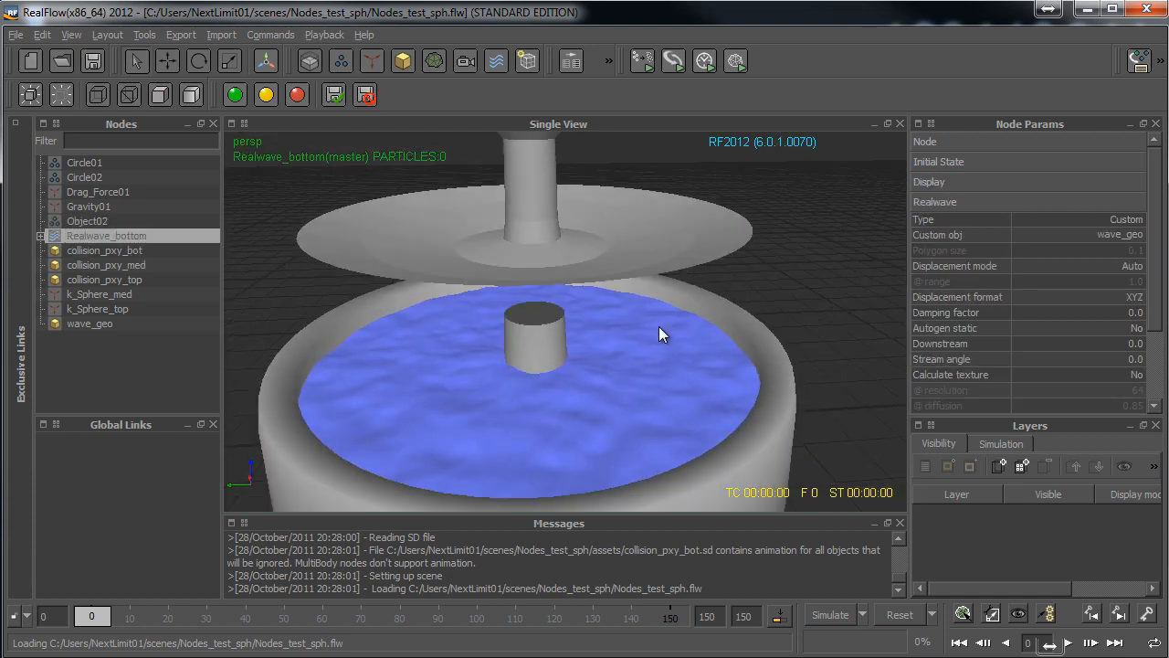
Display the basin object collision_pxy_bot as a bounding box and select the Realwave_bottom surface inside it.
left_click_drag(659, 326, 637, 404, "alt")
right_click_drag(637, 403, 559, 411, "alt")
left_click(453, 441)
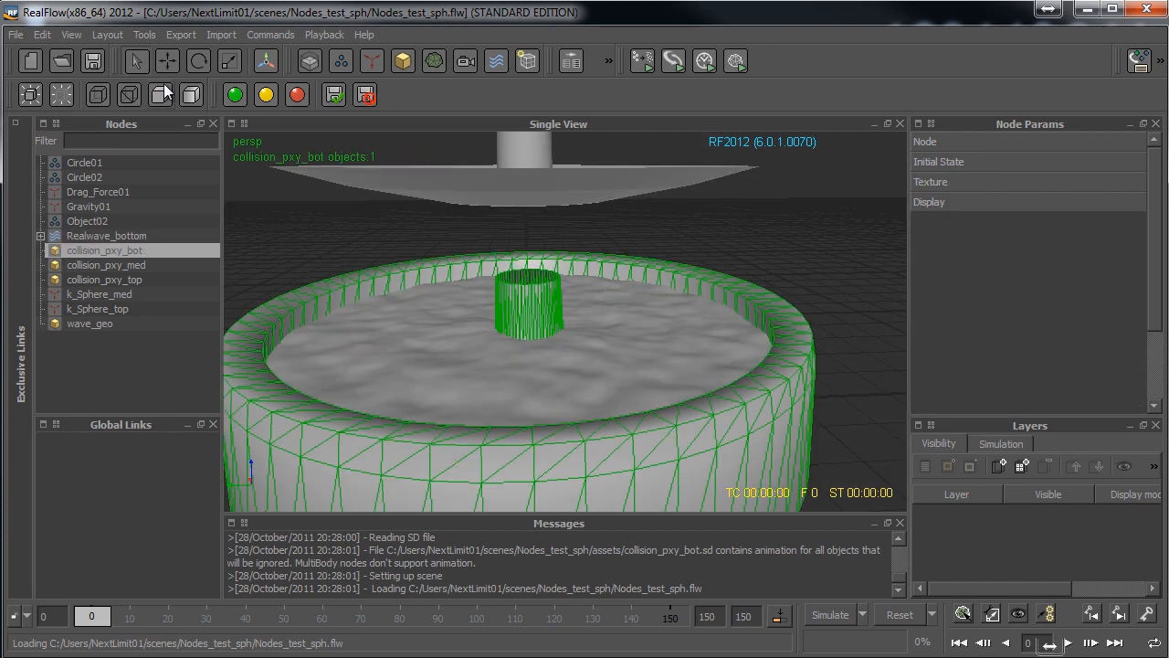
left_click(98, 94)
left_click(591, 368)
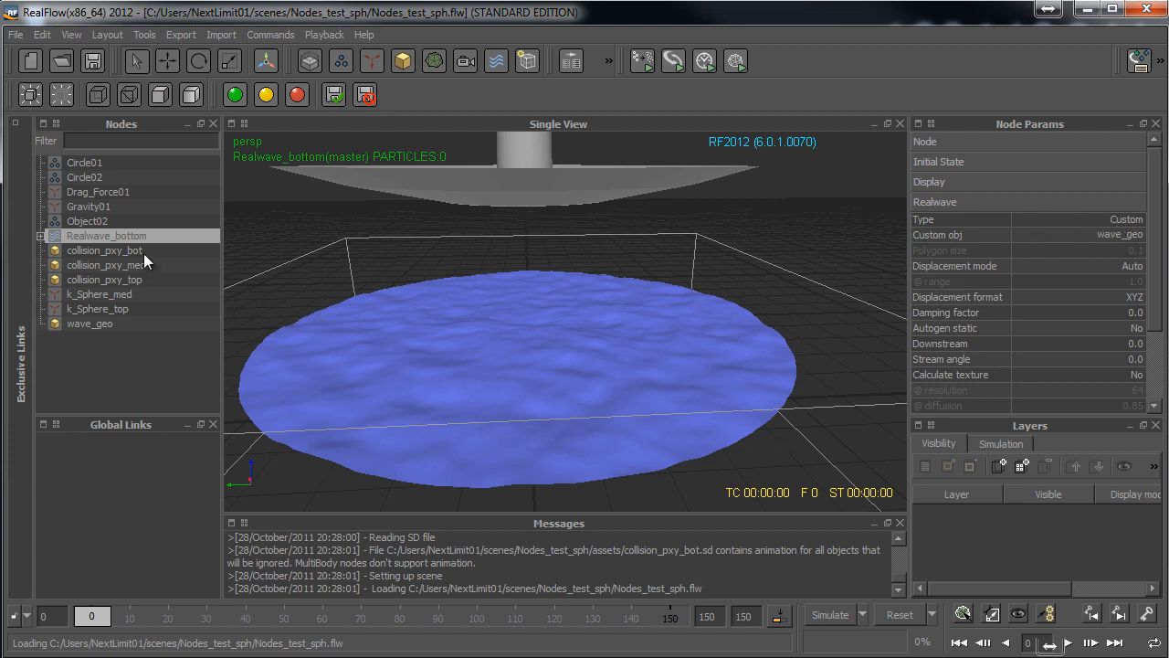
right_click_drag(534, 366, 520, 339, "alt")
left_click_drag(518, 339, 505, 355, "alt")
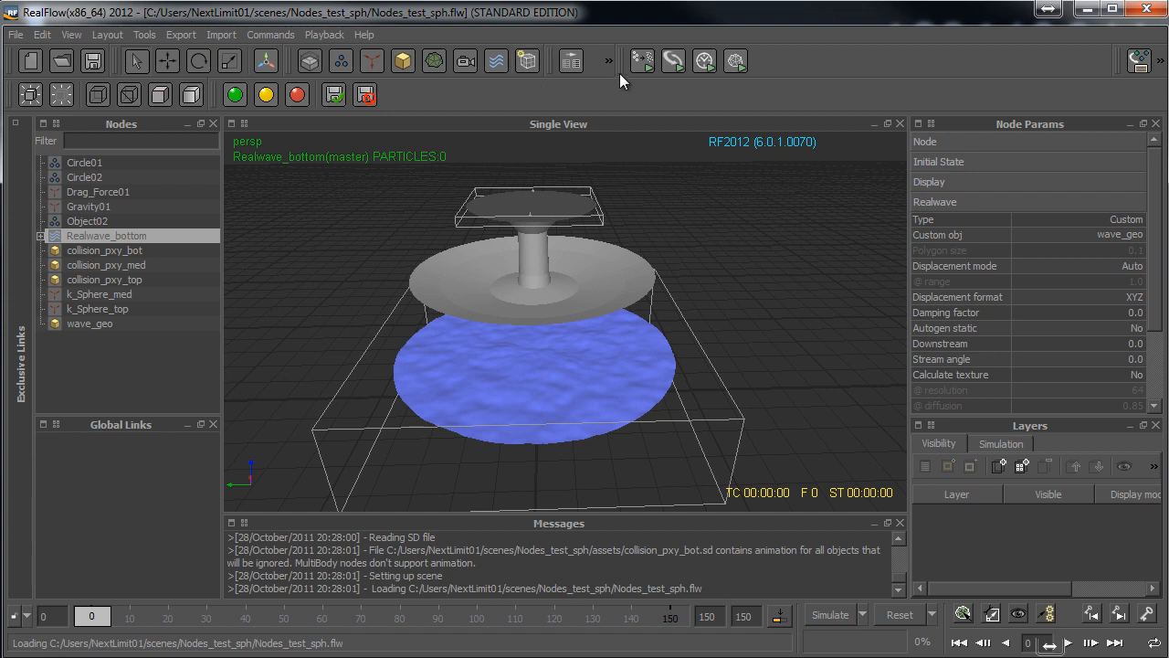
Add three single IDOC nodes to the scene.
left_click(571, 61)
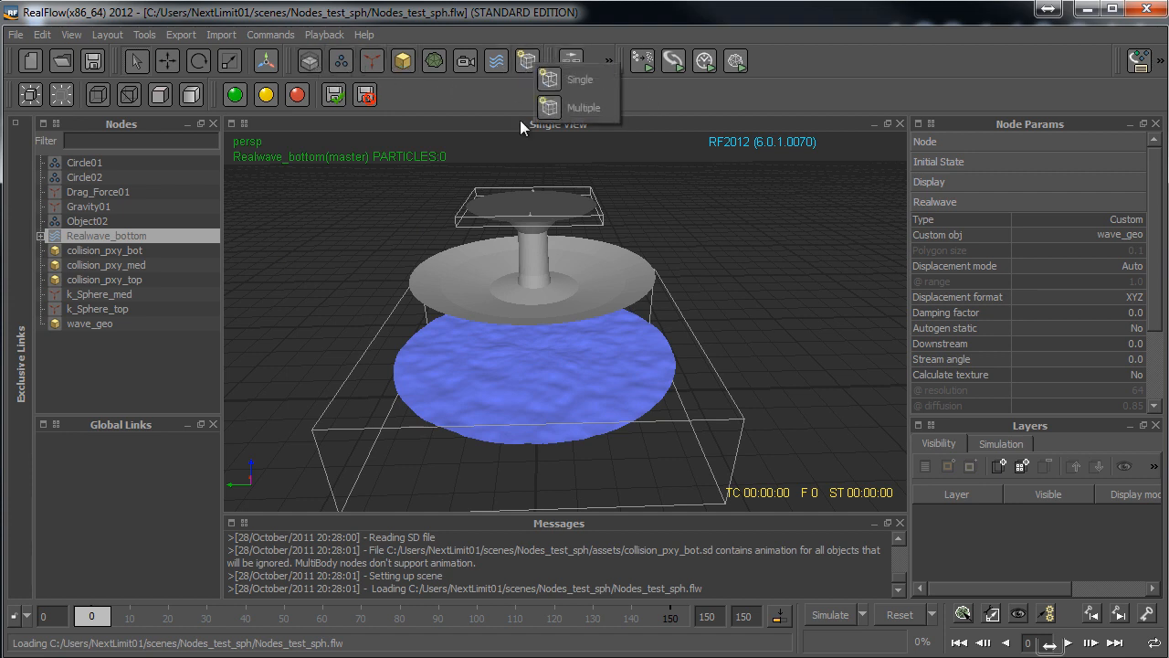
left_click(572, 80)
left_click(527, 60)
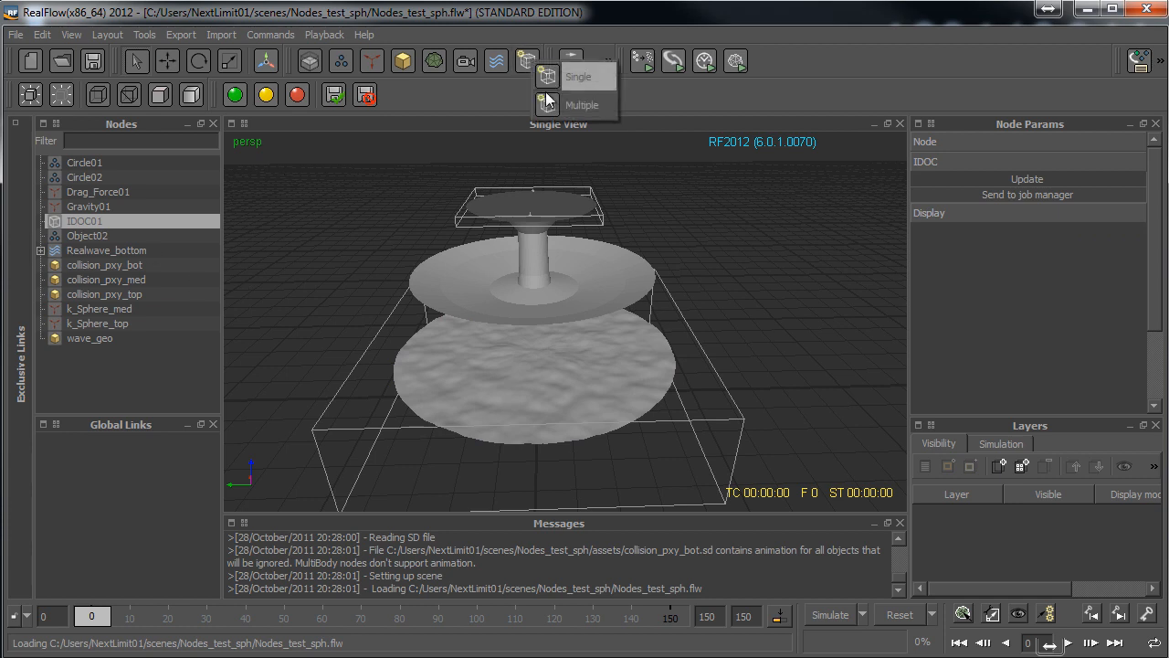
left_click(572, 80)
left_click(528, 62)
left_click(571, 81)
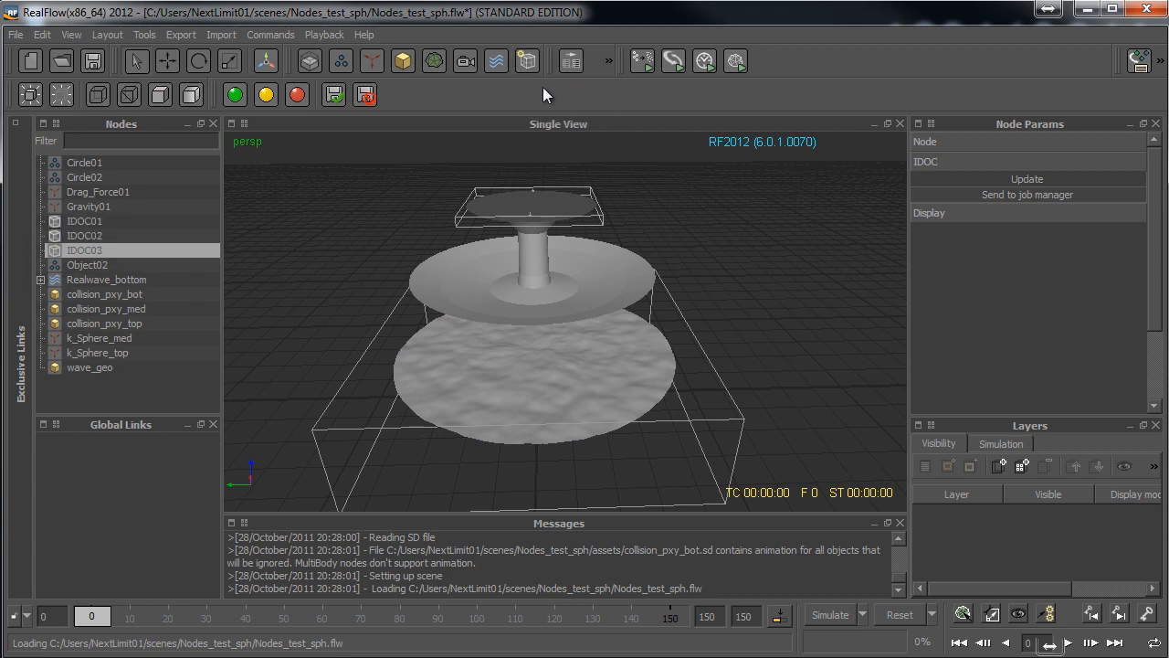
Assign the Circle01 and Circle02 emitters to IDOC01.
left_click(84, 163)
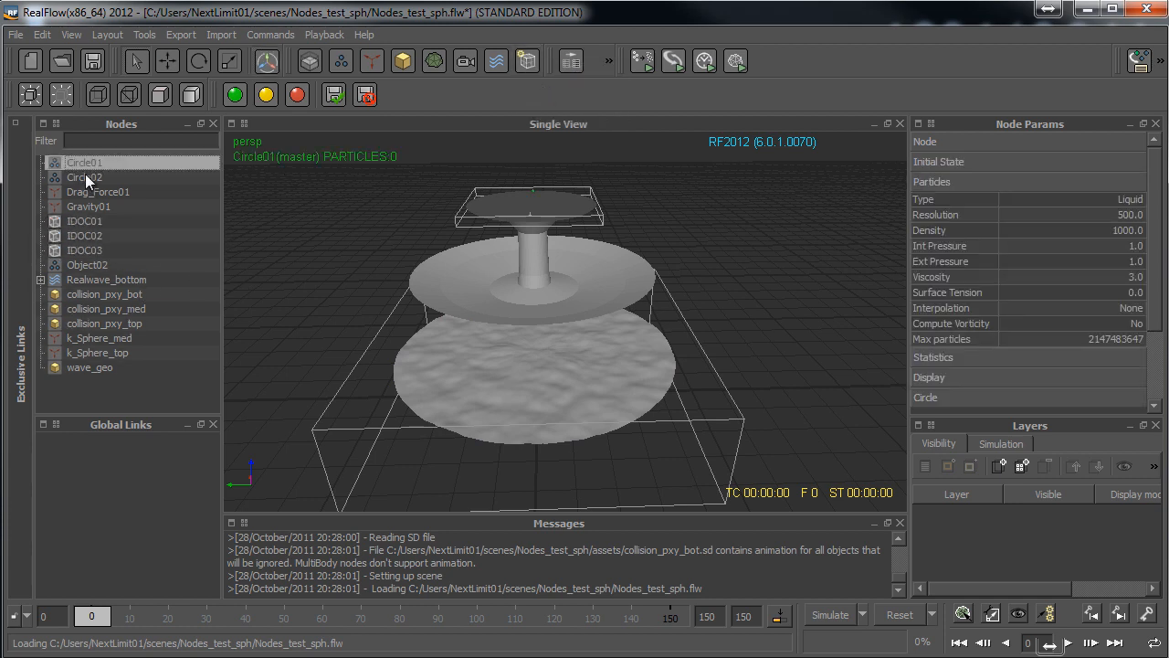
left_click(83, 177, "ctrl")
left_click_drag(79, 219, 79, 220)
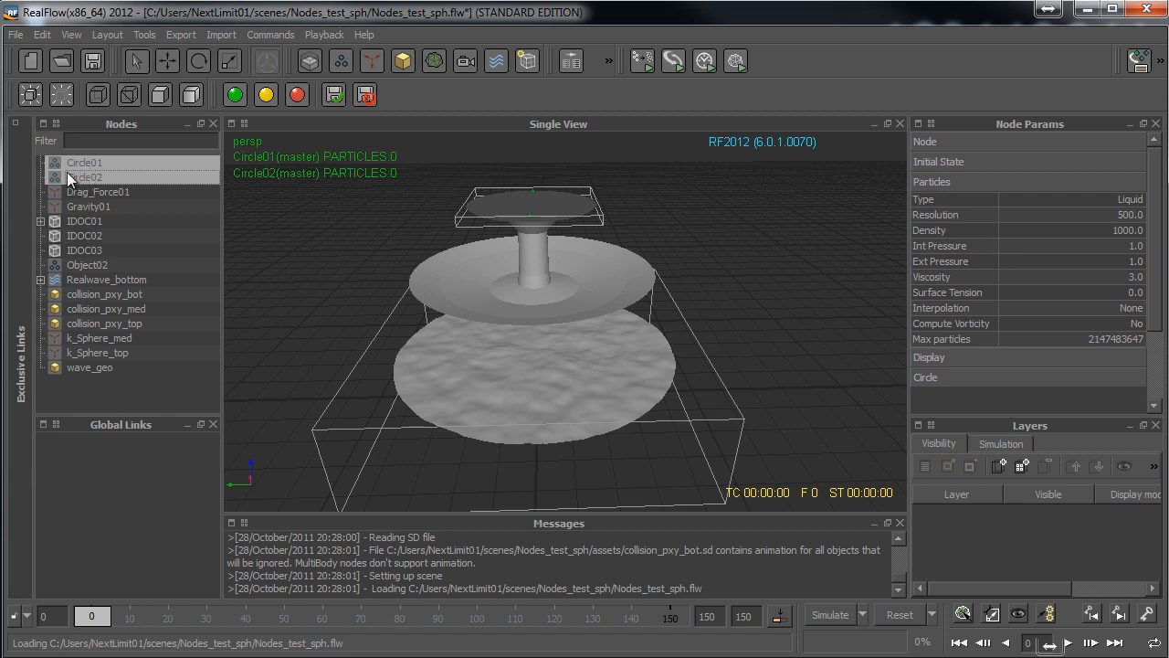
Assign the Object02 emitter to IDOC02 and Realwave_bottom to IDOC03.
left_click(76, 265)
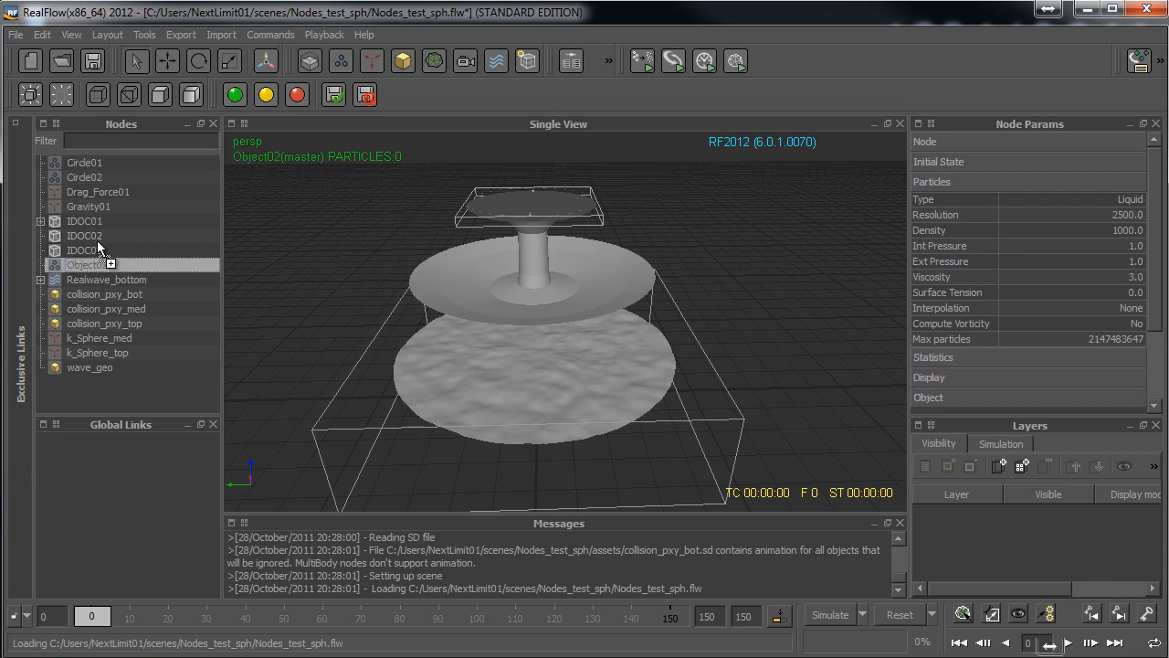
left_click_drag(97, 240, 96, 236)
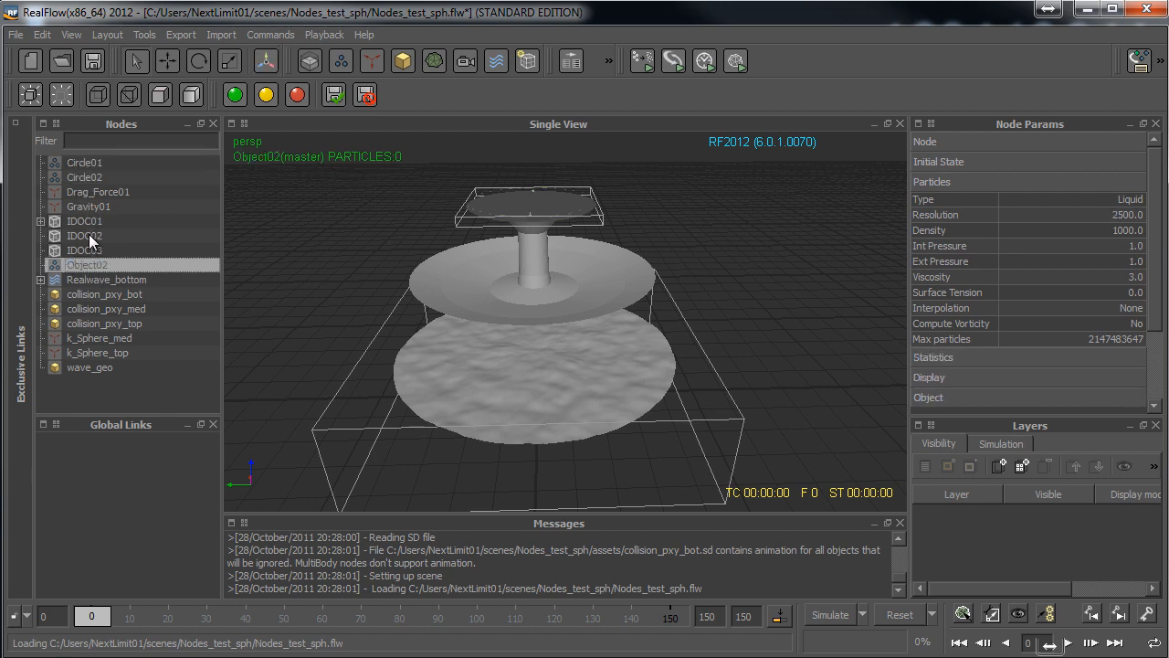
left_click(75, 280)
left_click_drag(89, 286, 88, 250)
Check the contents of IDOC01, IDOC02 and IDOC03, then save the scene.
left_click(41, 251)
left_click(40, 236)
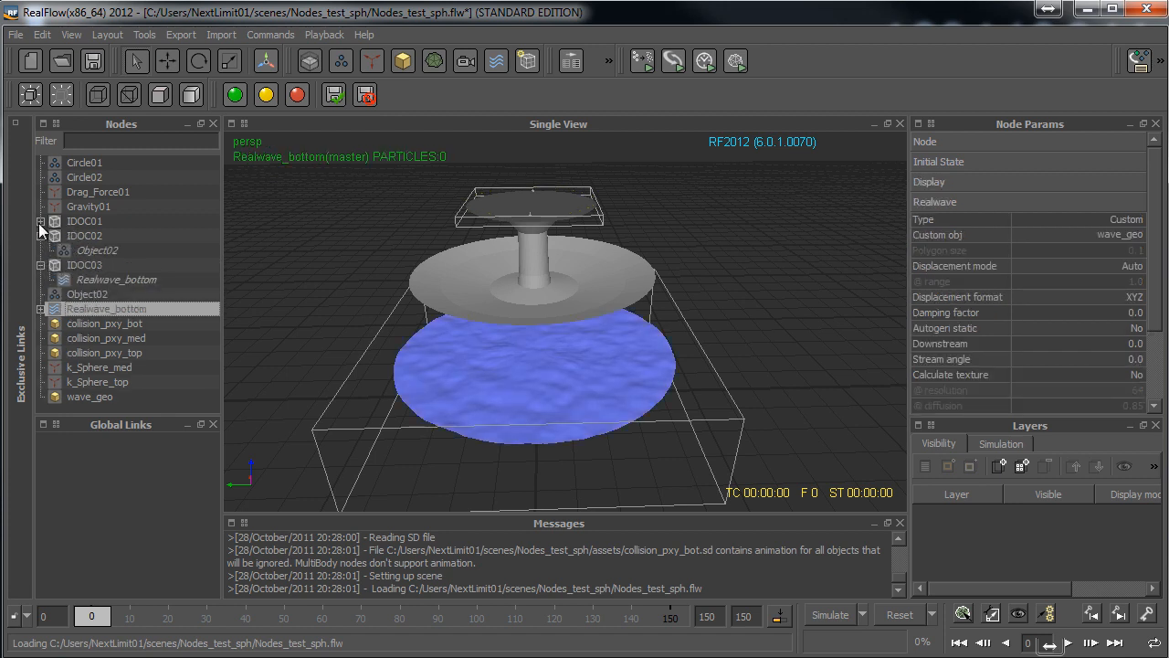
left_click(41, 221)
left_click(41, 221)
left_click(40, 236)
left_click(41, 251)
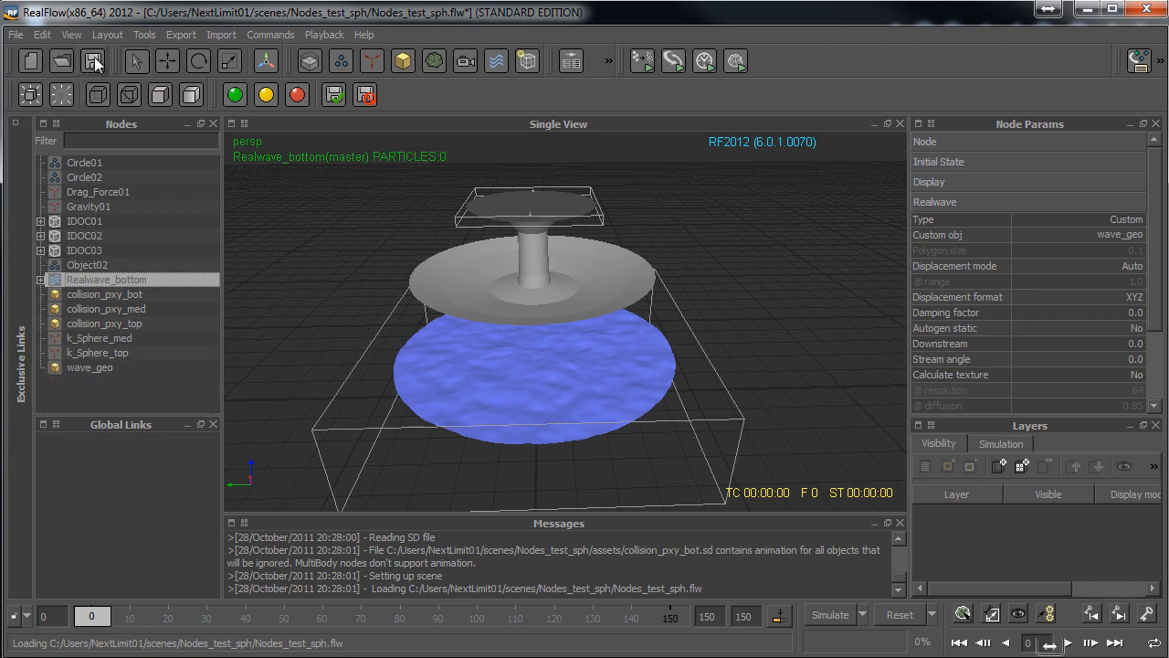
left_click(94, 61)
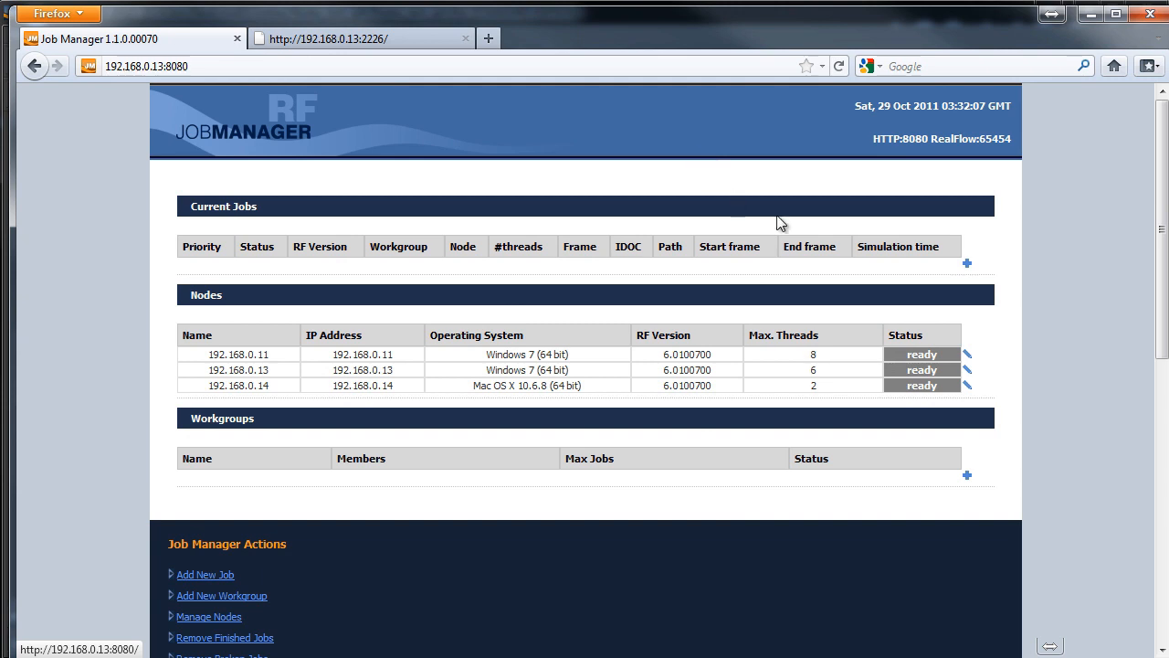
Switch to the Job Manager web page in Firefox and open the form for adding a new job.
left_click(968, 263)
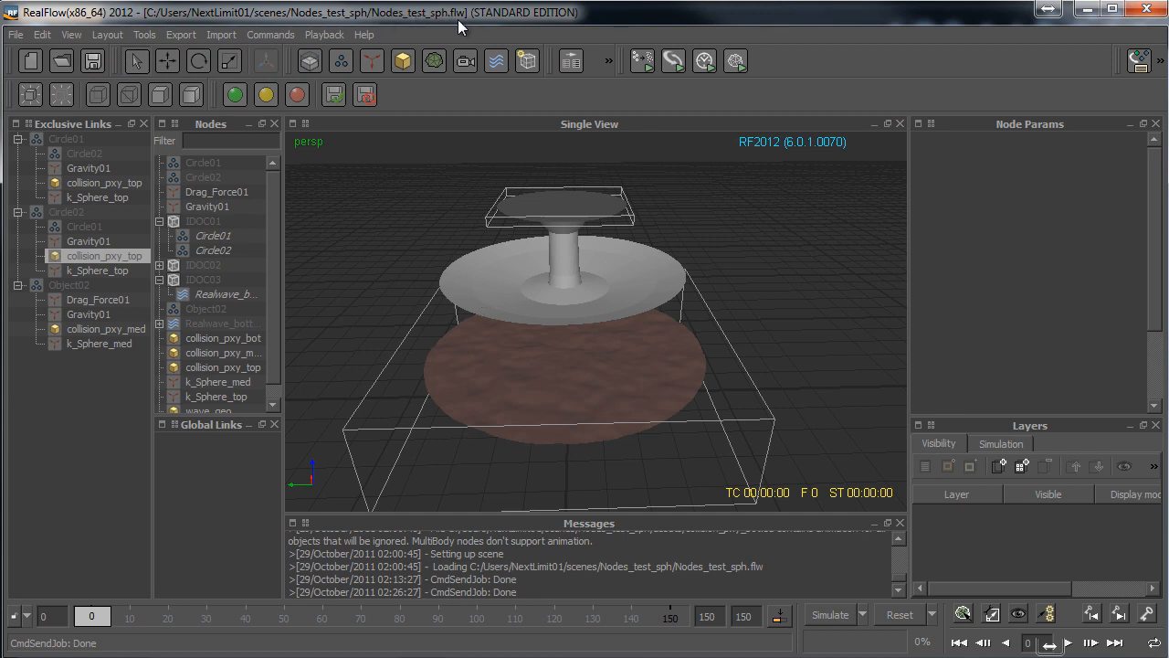
left_click(1086, 11)
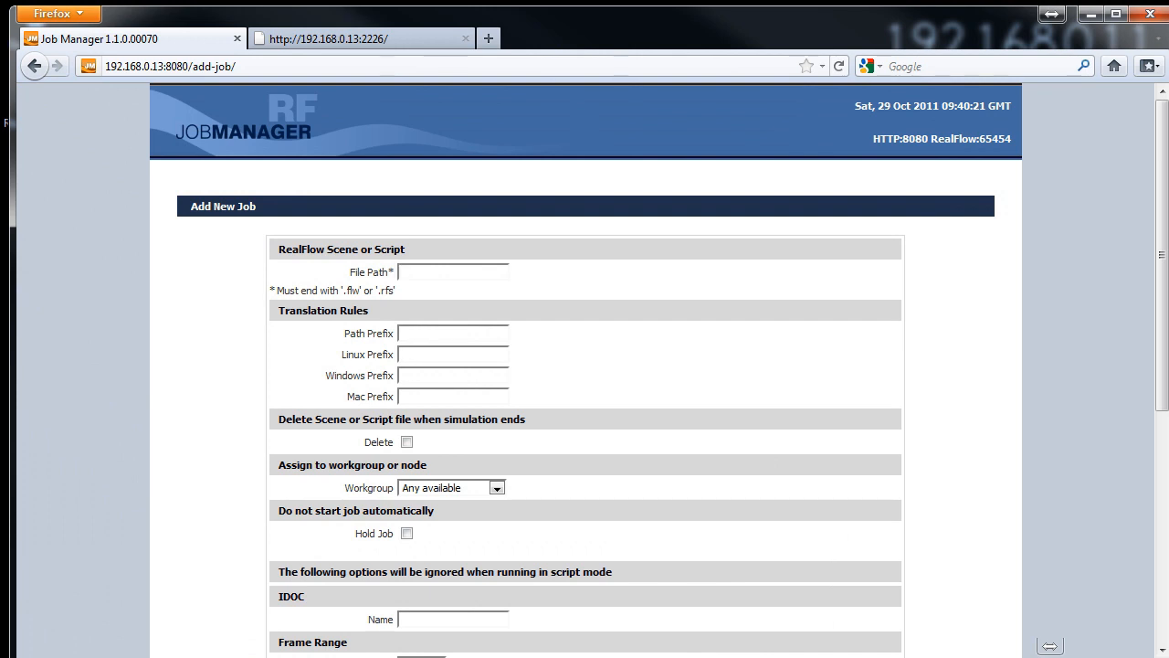
Open an empty Notepad document and place its window beside the fields of the Add New Job form.
key("super")
left_click(104, 366)
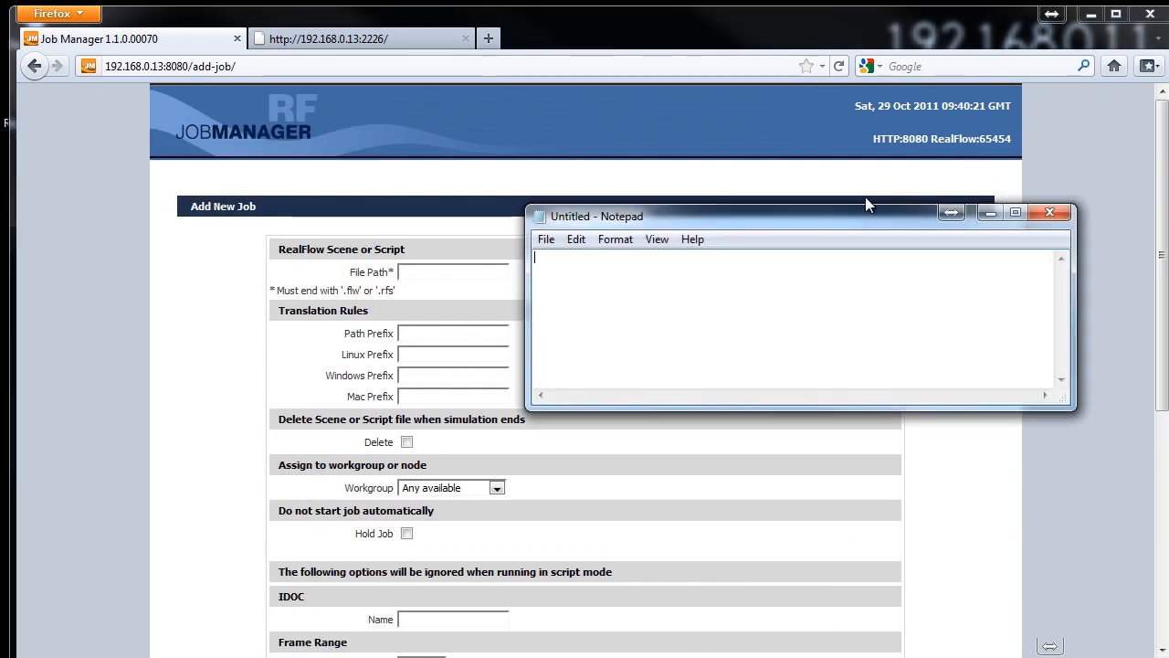
left_click_drag(867, 205, 876, 221)
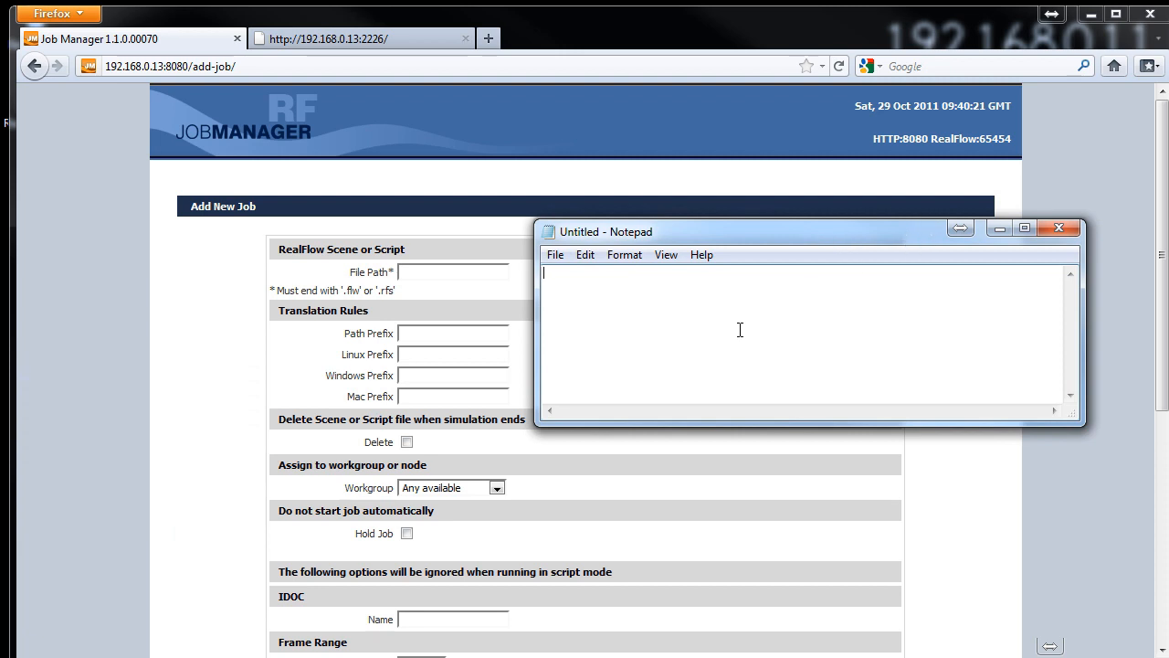
left_click_drag(712, 243, 711, 255)
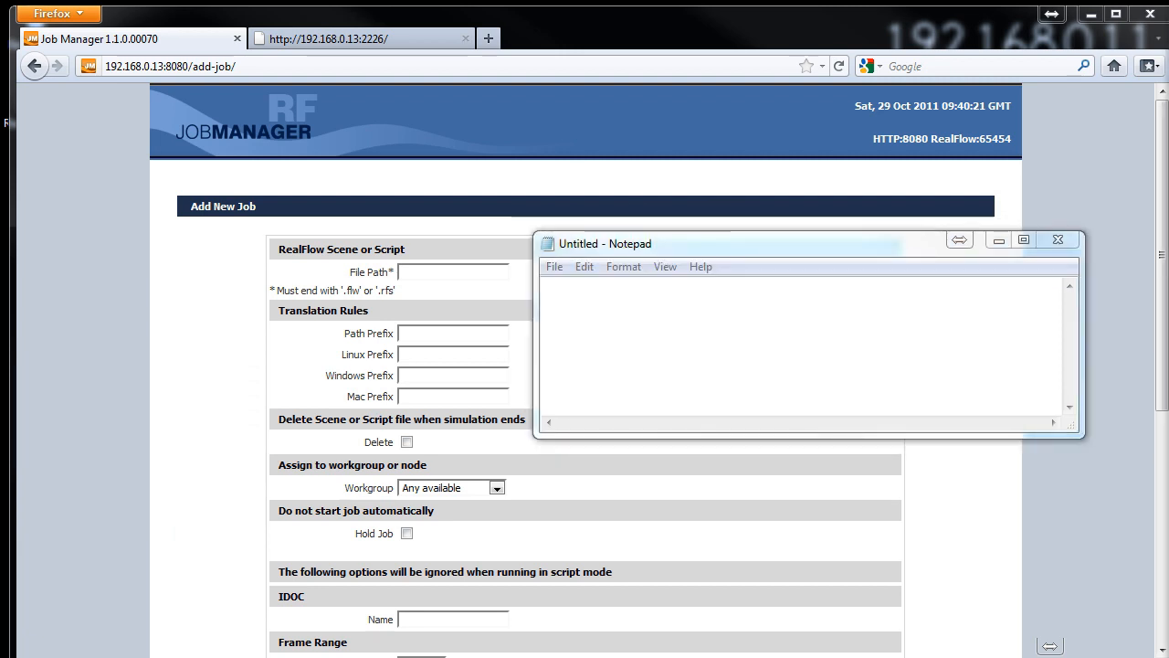
Write the scene path C:/Users/NextLimit01/scenes/Nodes_test_sph/Nodes_test_sph.flw in Notepad and copy it into the job's File Path.
left_click(846, 318)
type("C:/Users/NextLimit01/scenes/Nodes_test_sph/Nodes_test_sph.flw")
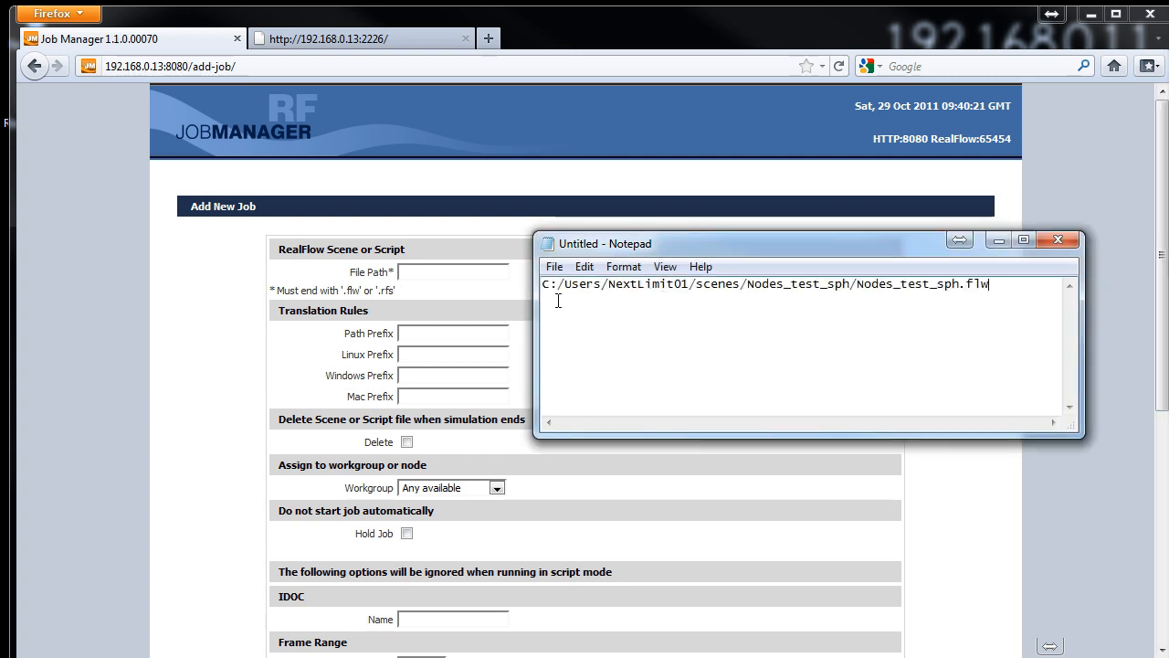
left_click_drag(1011, 285, 507, 288)
key("ctrl+c")
left_click(461, 271)
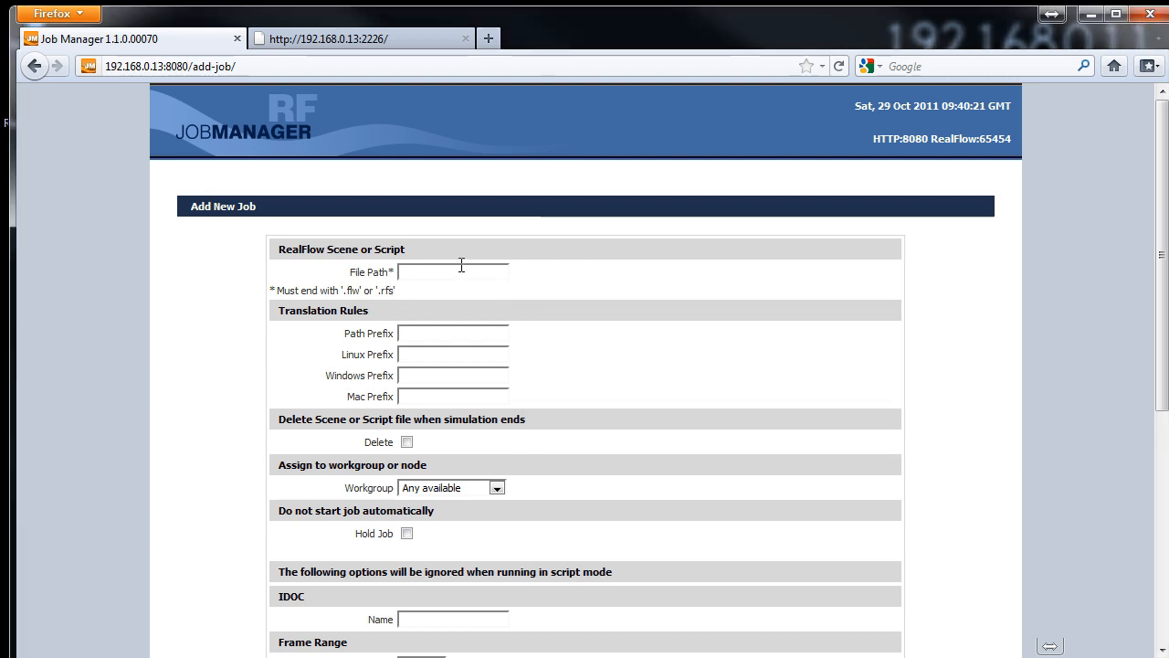
key("ctrl+v")
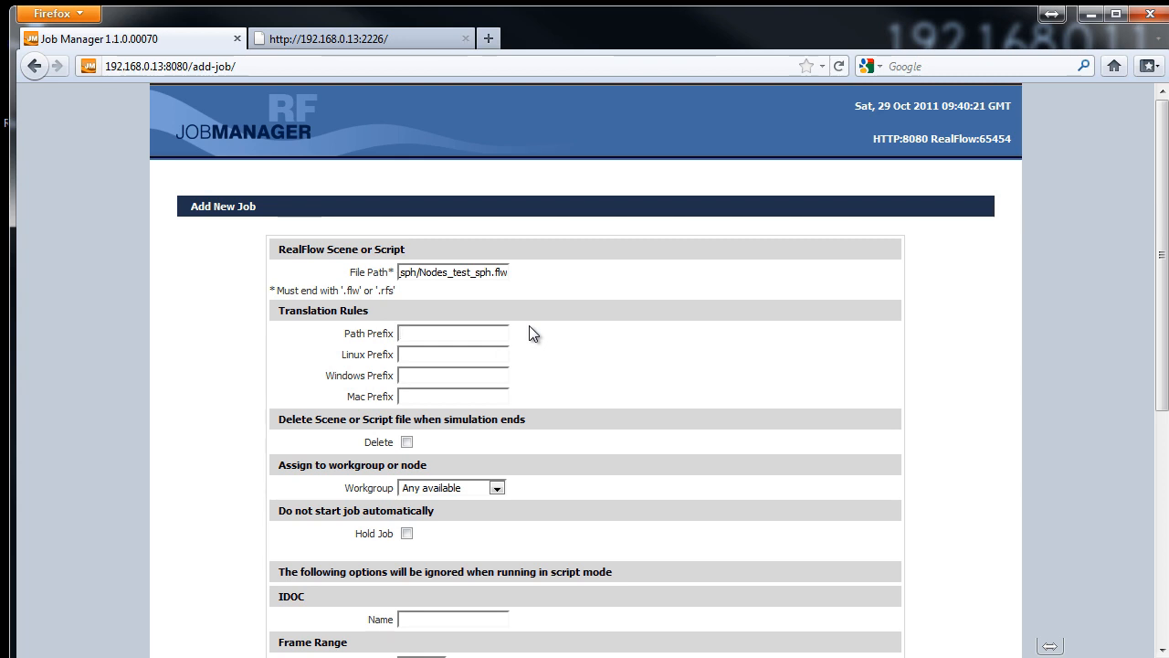
View the fountain.png picture and return to the Translation Rules in the Add New Job form.
left_click(408, 335)
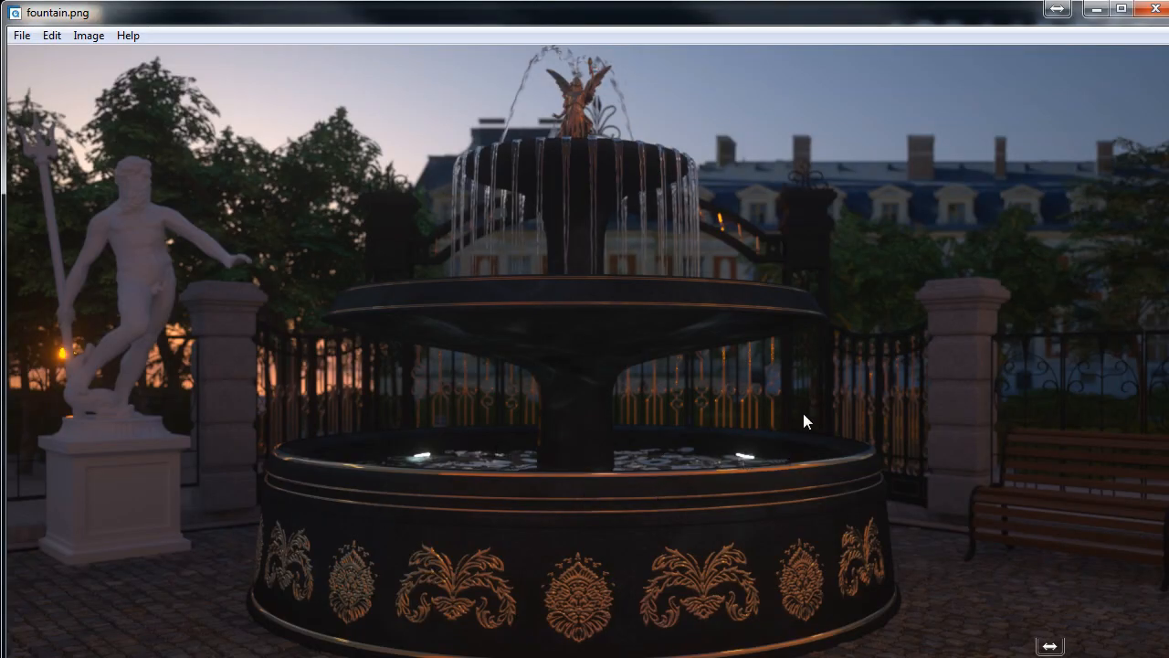
left_click(1096, 9)
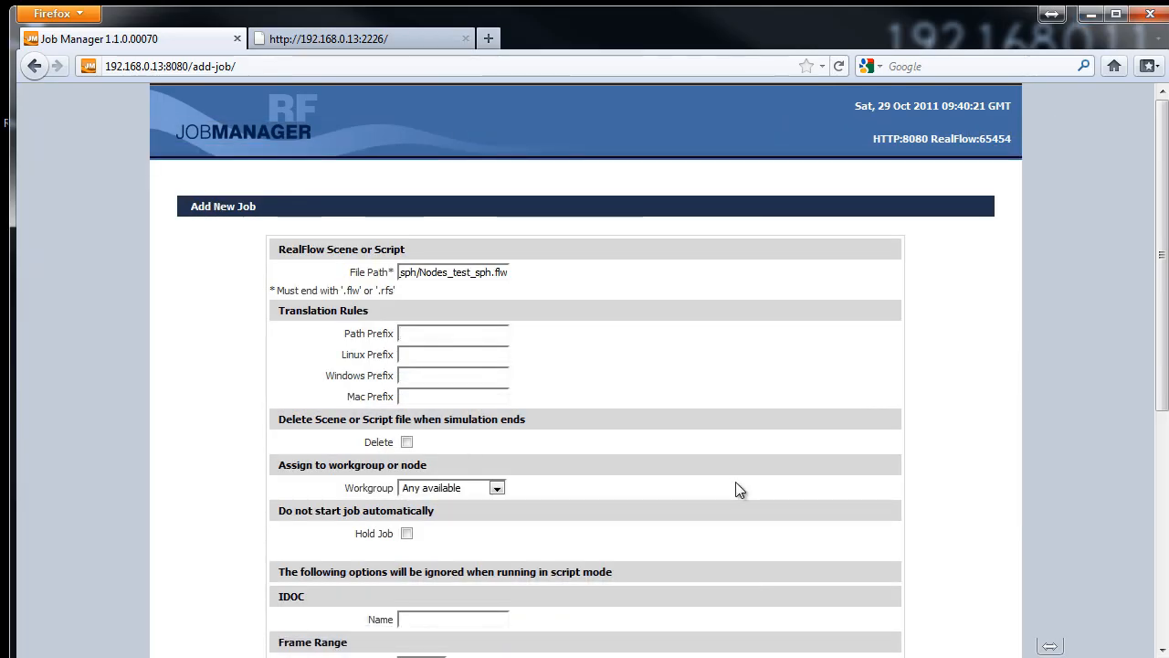
left_click(437, 377)
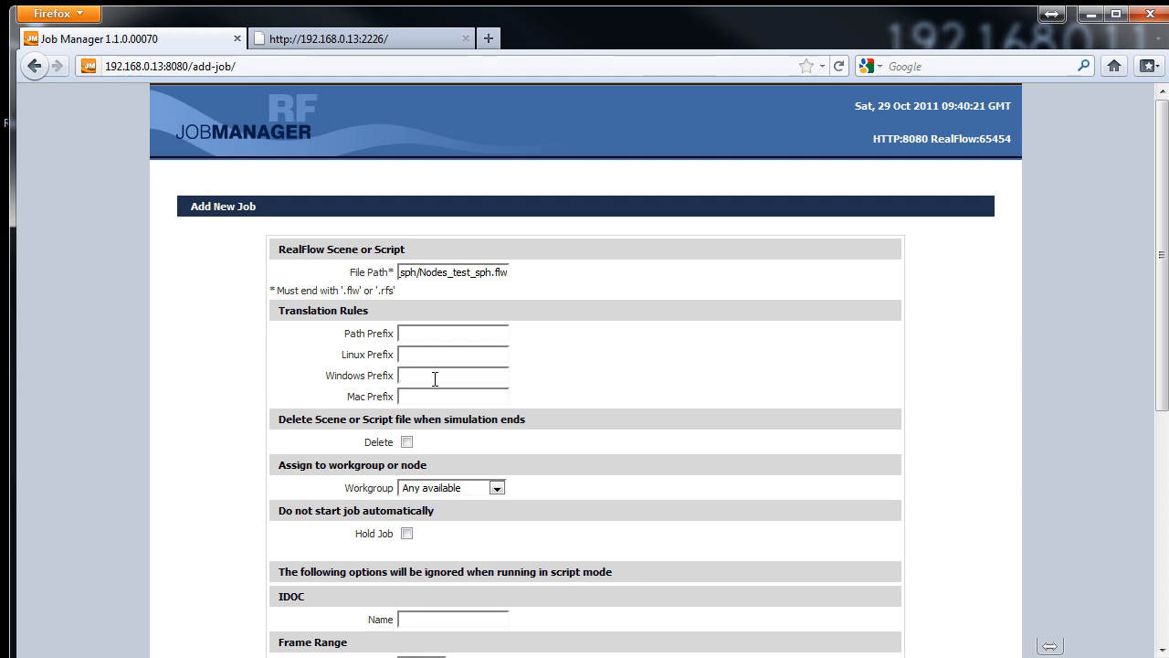
In Notepad, copy the C:/Users/NextLimit01/scenes part of the scene path onto its own line, leaving a blank line above.
key("alt+Tab")
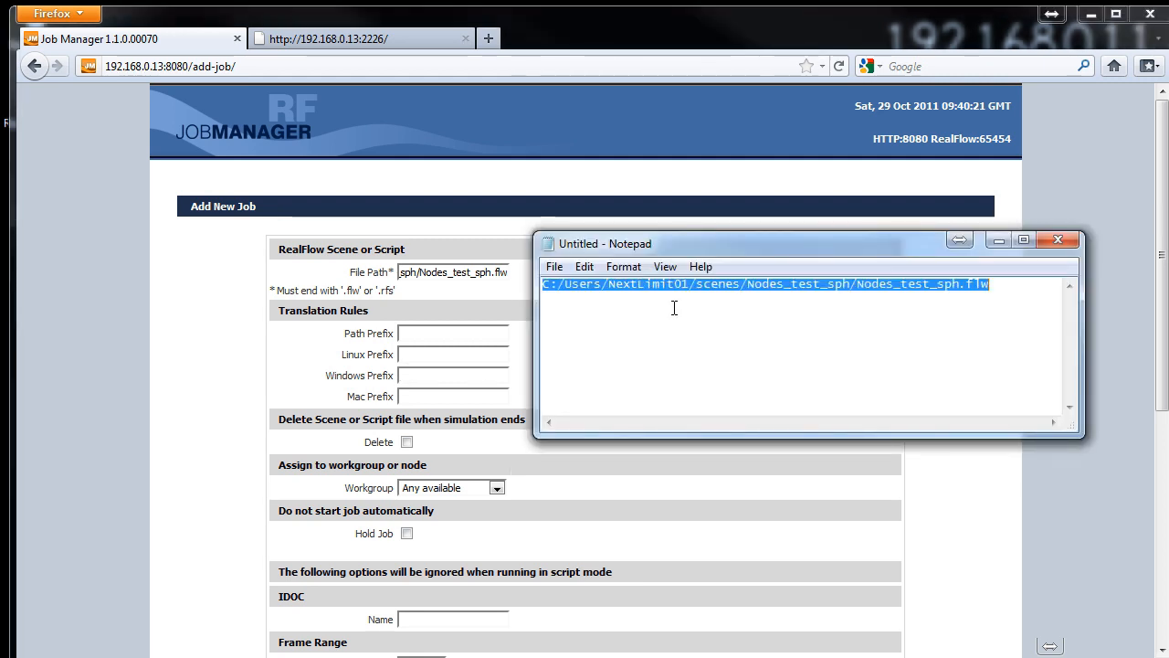
left_click(816, 338)
left_click_drag(742, 284, 513, 290)
key("ctrl+c")
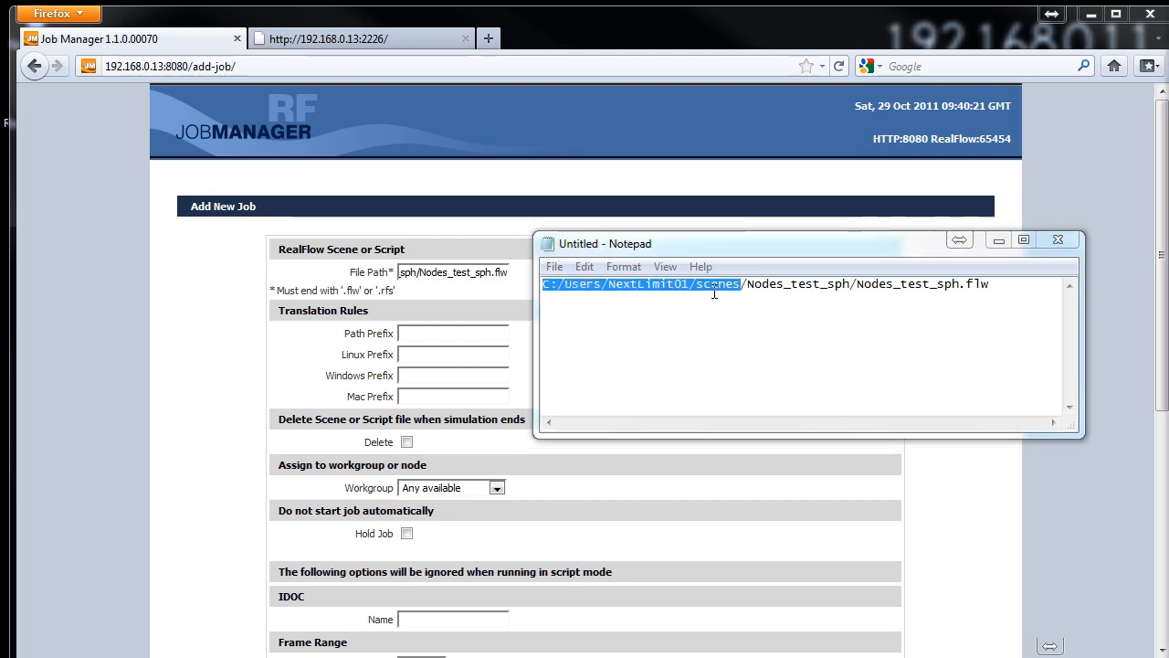
left_click(731, 243)
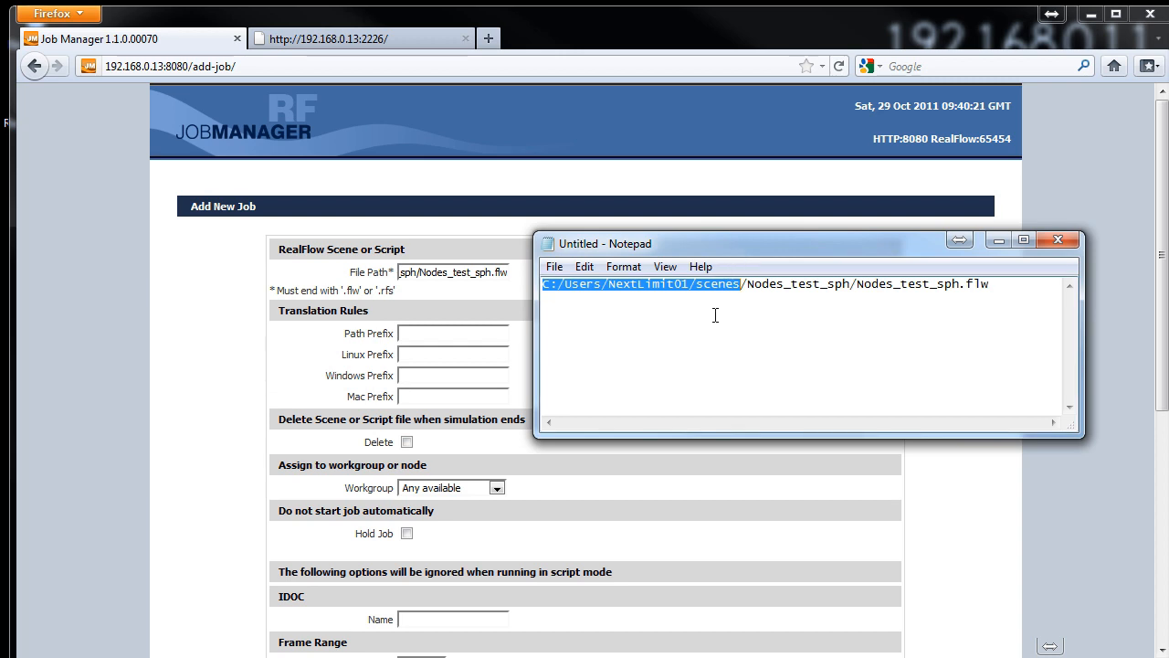
left_click(975, 340)
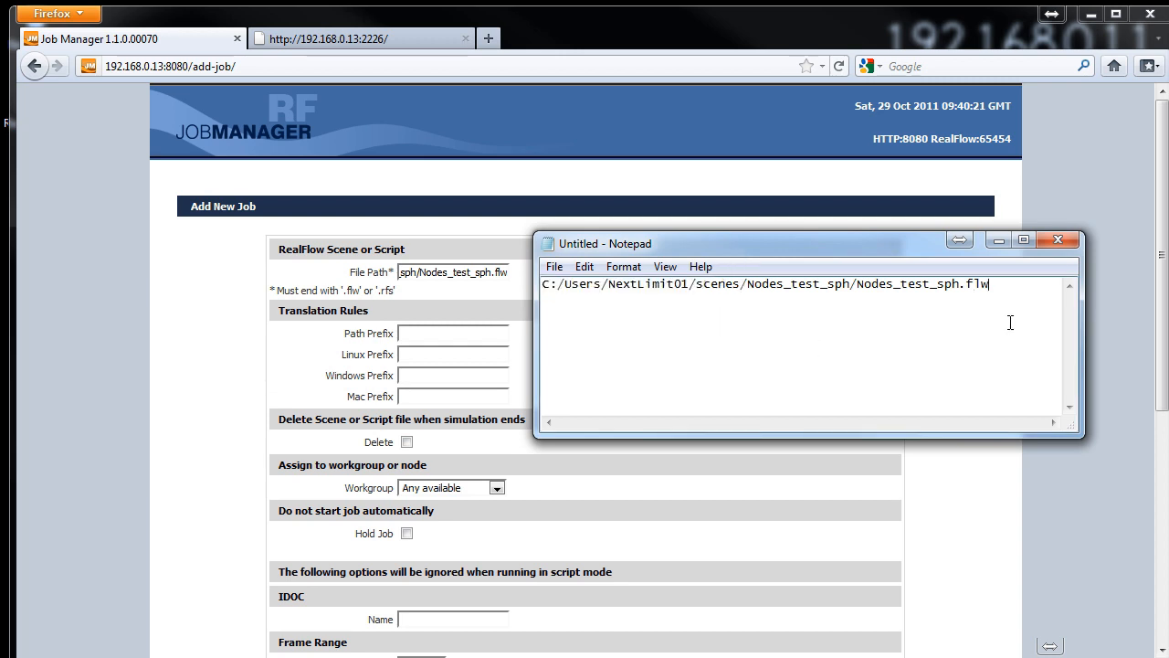
key("Return")
key("Return")
key("ctrl+v")
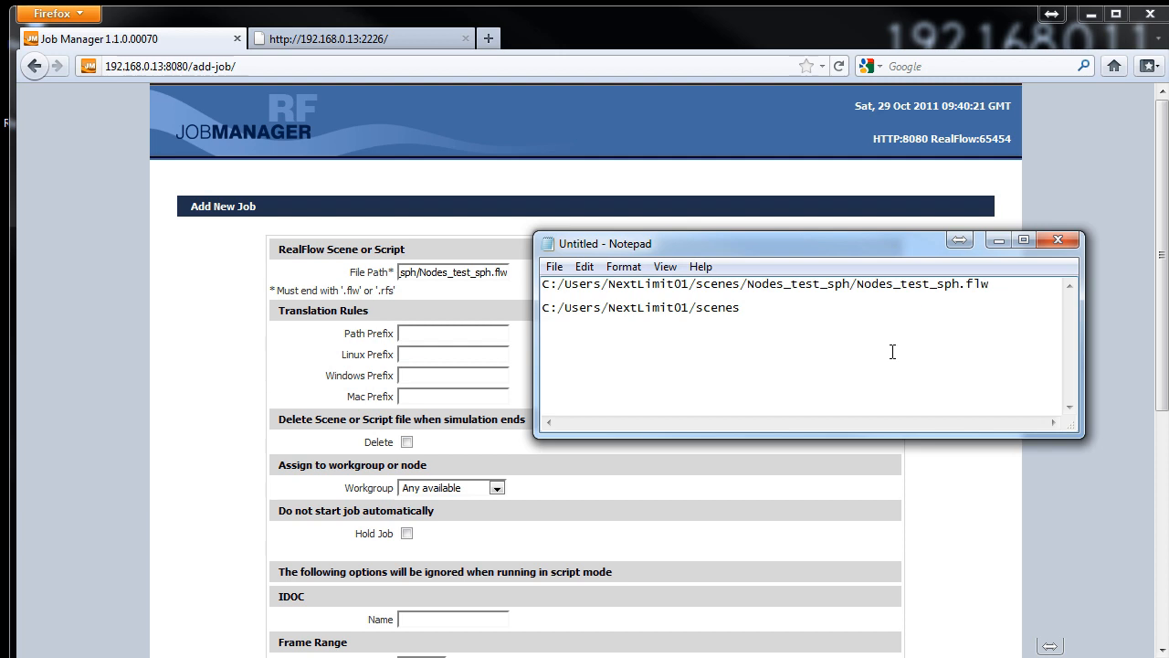
Add the Windows network path \\NextLimit01-HP\C\Users\NextLimit01\scenes on the line below C:/Users/NextLimit01/scenes in the Notepad notes.
type("\\\\")
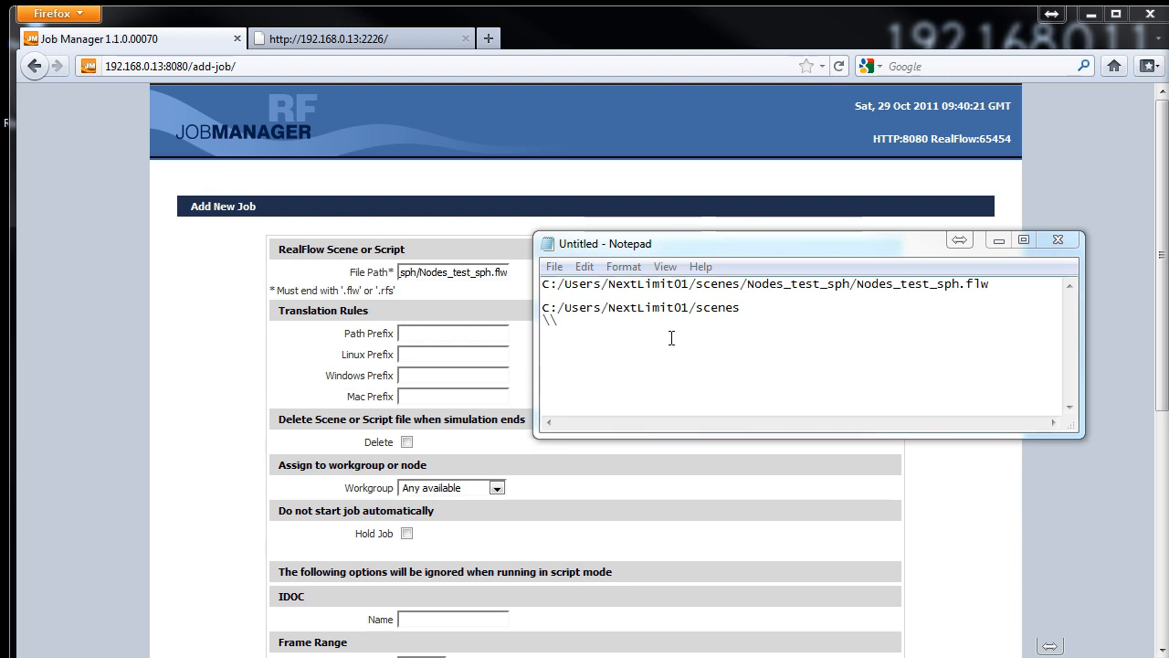
left_click(603, 336)
left_click_drag(583, 320, 496, 323)
type("\\\\NextLimit01-HP\\C\\Users\\NextLimit01\\scenes")
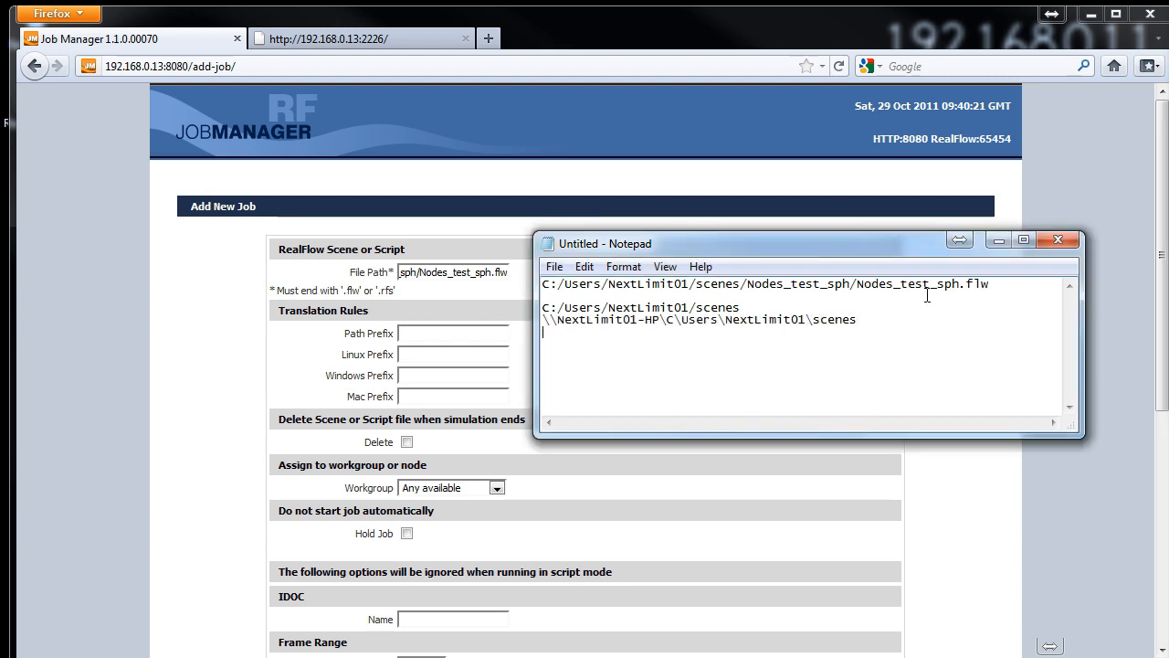
left_click(1167, 300)
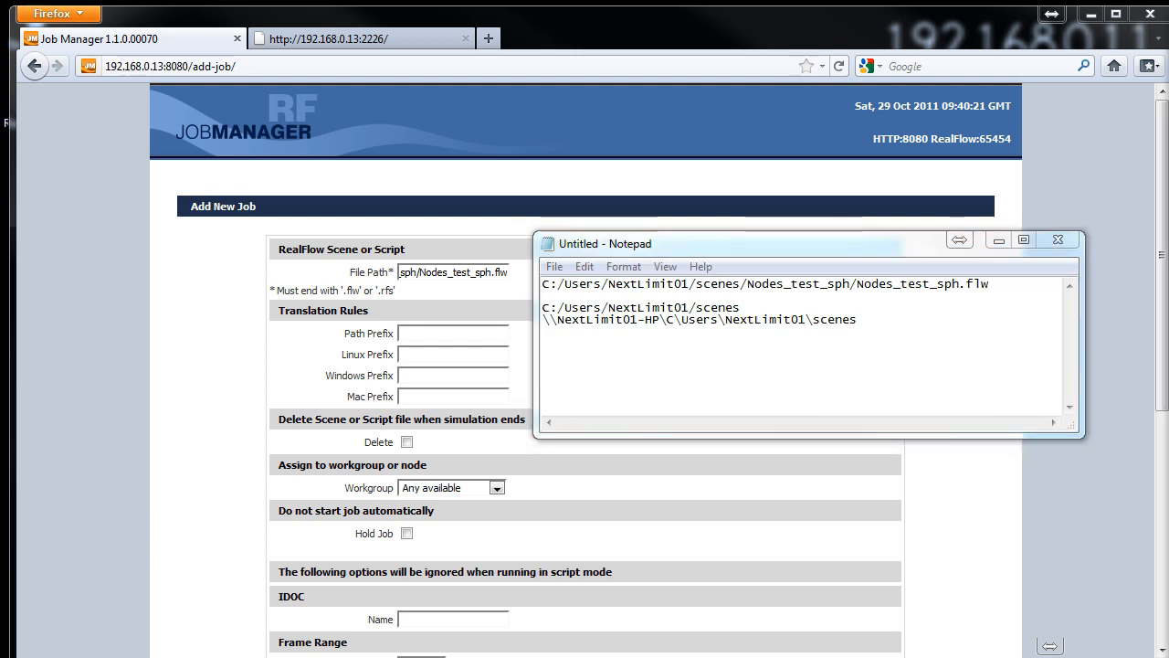
Add the Mac path /Volumes/NextLimit01-HP/users/NextLimit01/scenes and the Linux path /mnt/NextLimit01-HP/Users/NextLimit01/scenes to the notes, separated by a blank line.
left_click(904, 352)
type("/Volumes/NextLimit01-HP/users/NextLimit01/scenes")
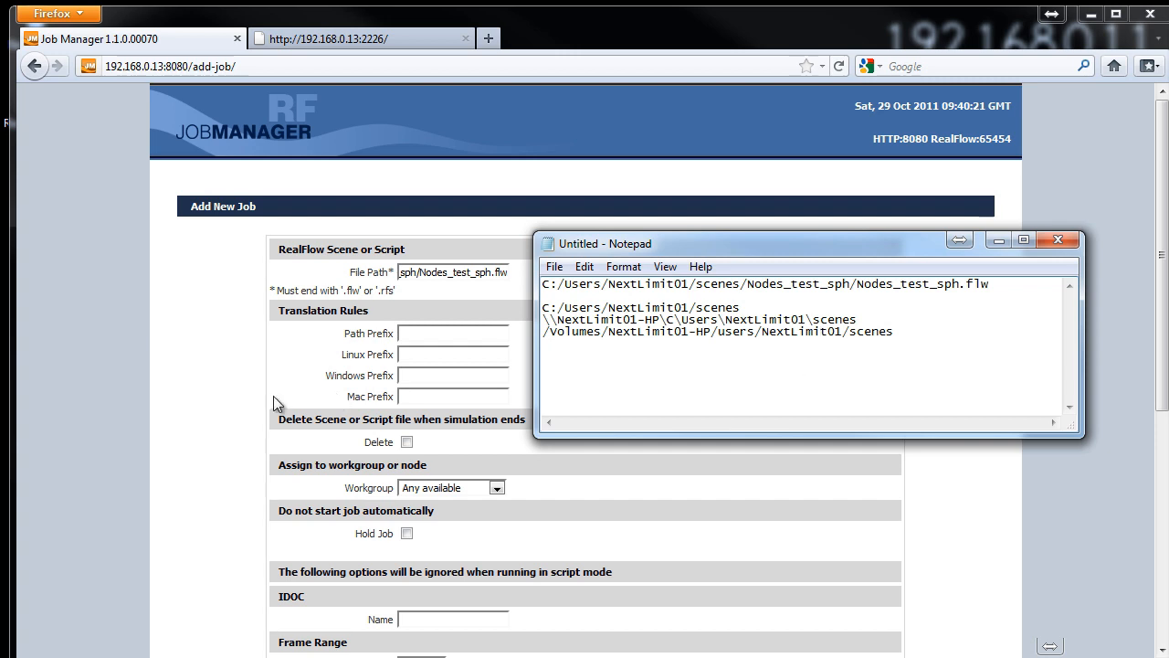
left_click(927, 331)
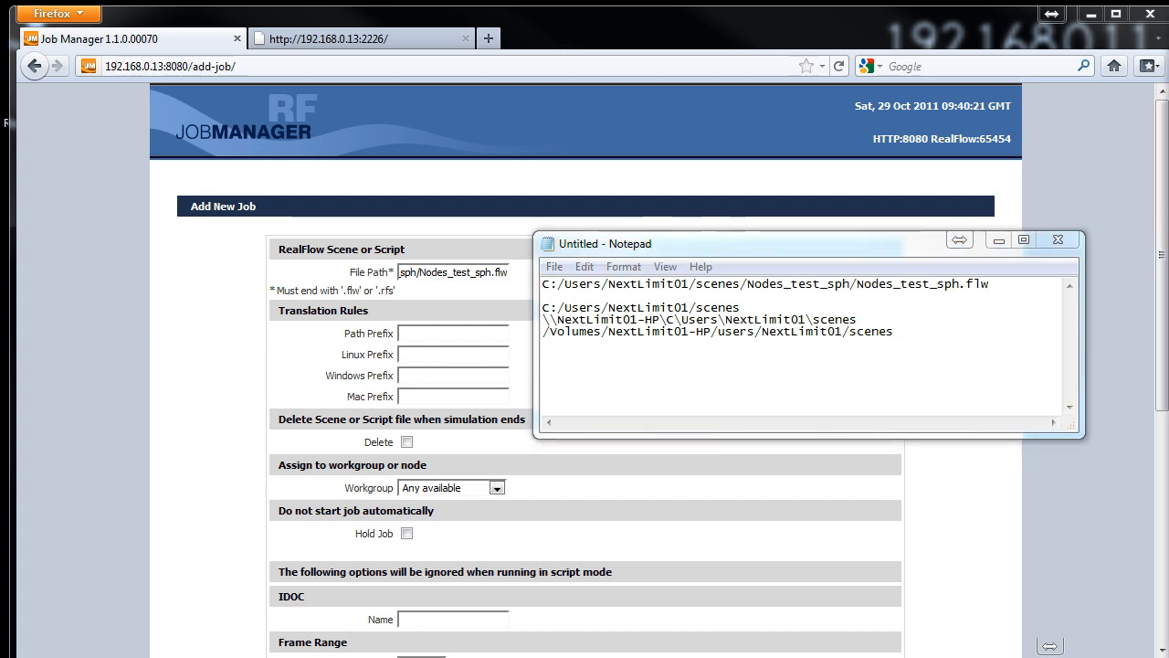
left_click(1035, 350)
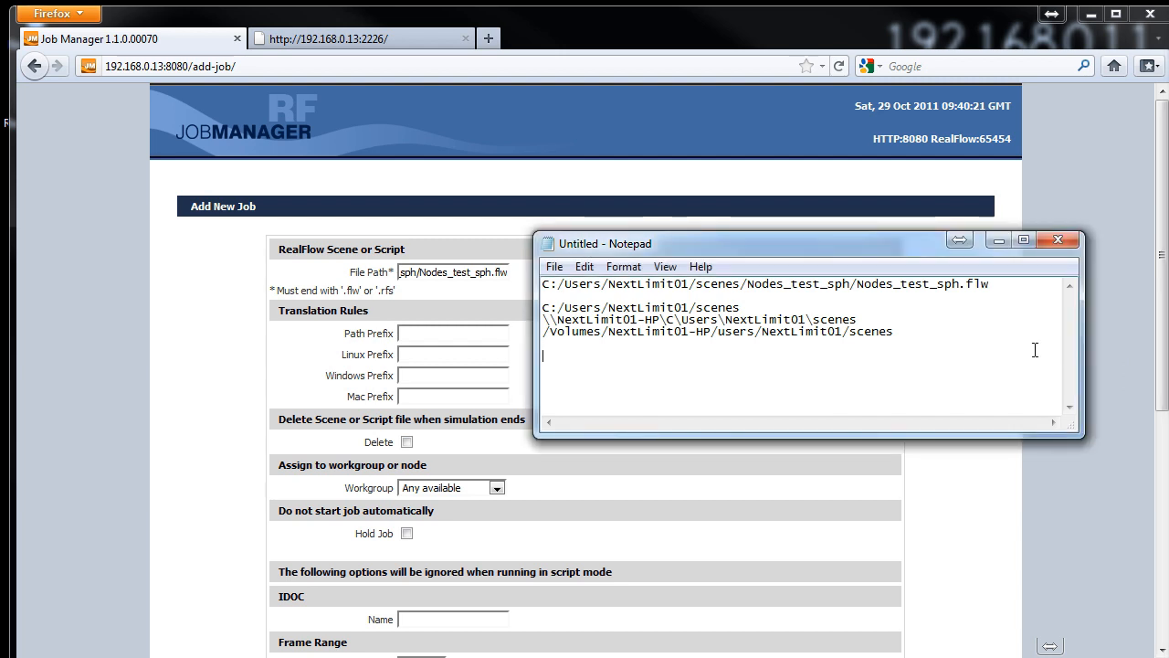
type("/mnt/NextLimit01-HP/Users/NextLimit01/scenes")
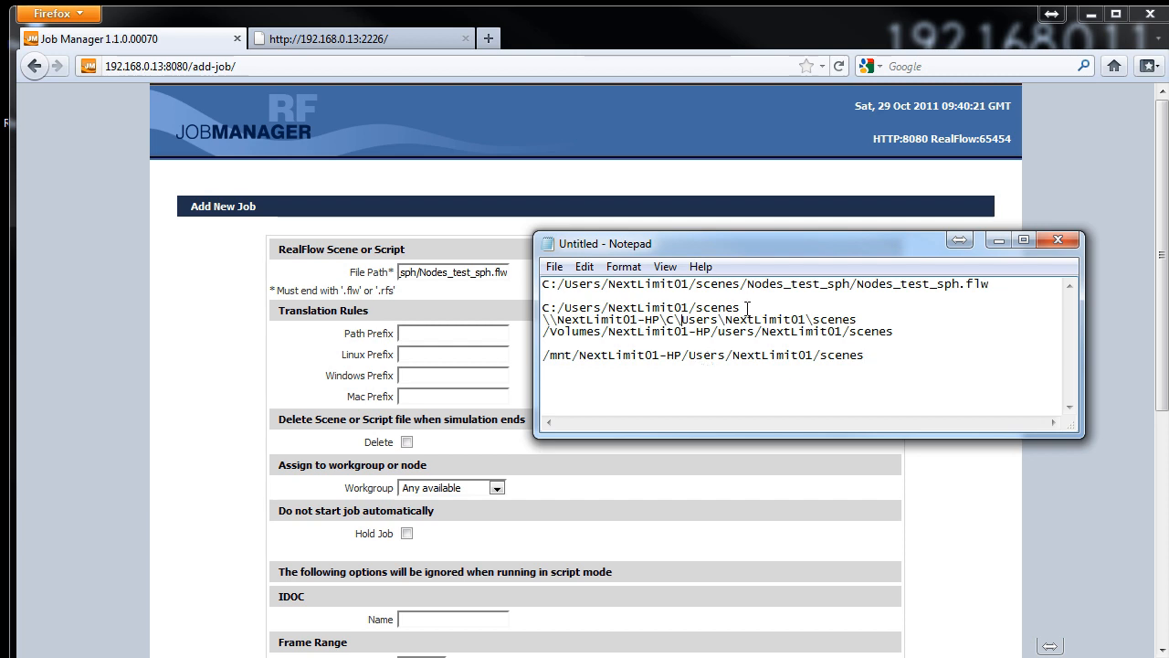
Copy C:/Users/NextLimit01/scenes from the notes into the job's Path Prefix.
left_click_drag(747, 308, 534, 311)
key("ctrl+c")
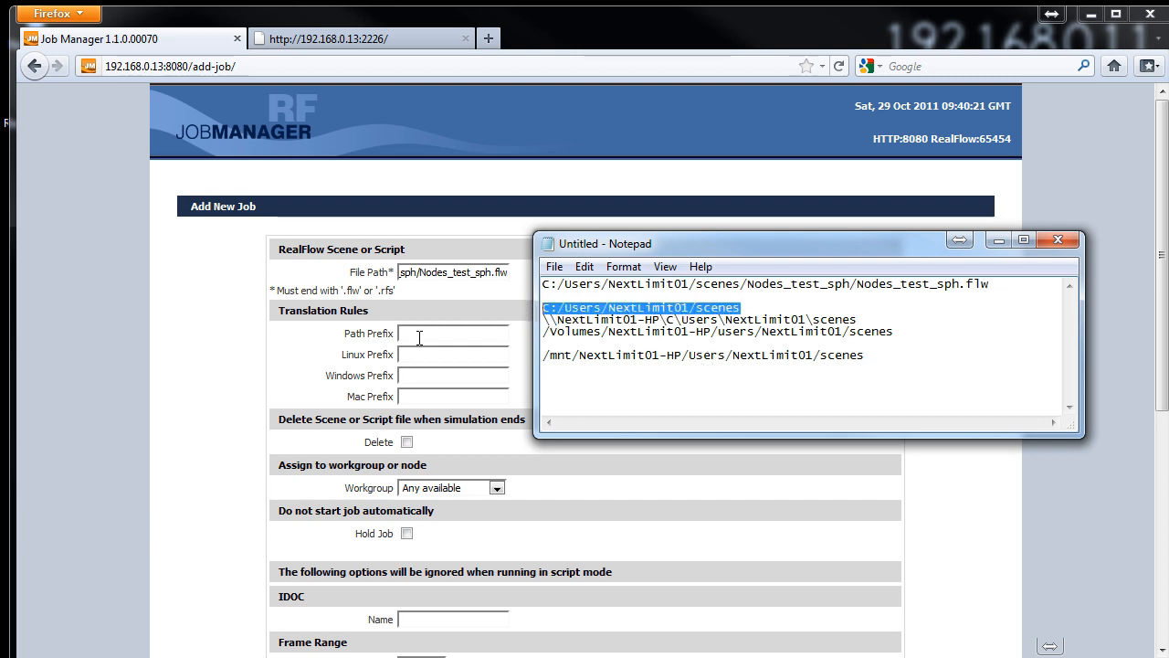
left_click(420, 338)
key("ctrl+v")
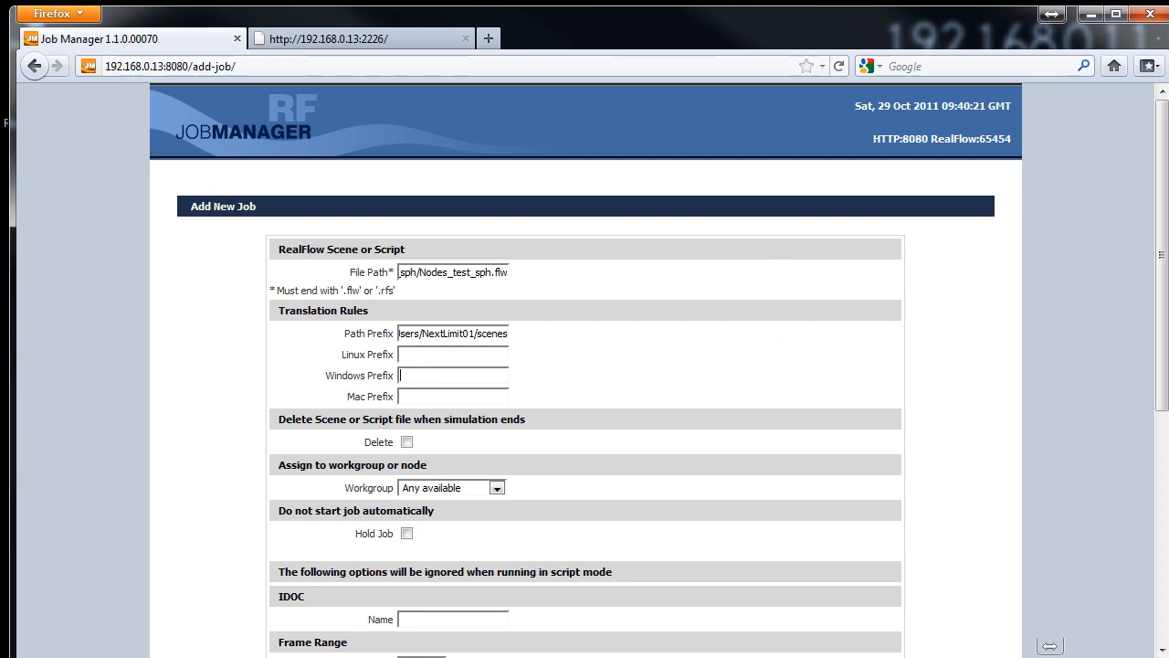
Copy the network path \\NextLimit01-HP\C\Users\NextLimit01\scenes from Notepad into the job's Windows Prefix.
key("alt+Tab")
left_click(868, 319)
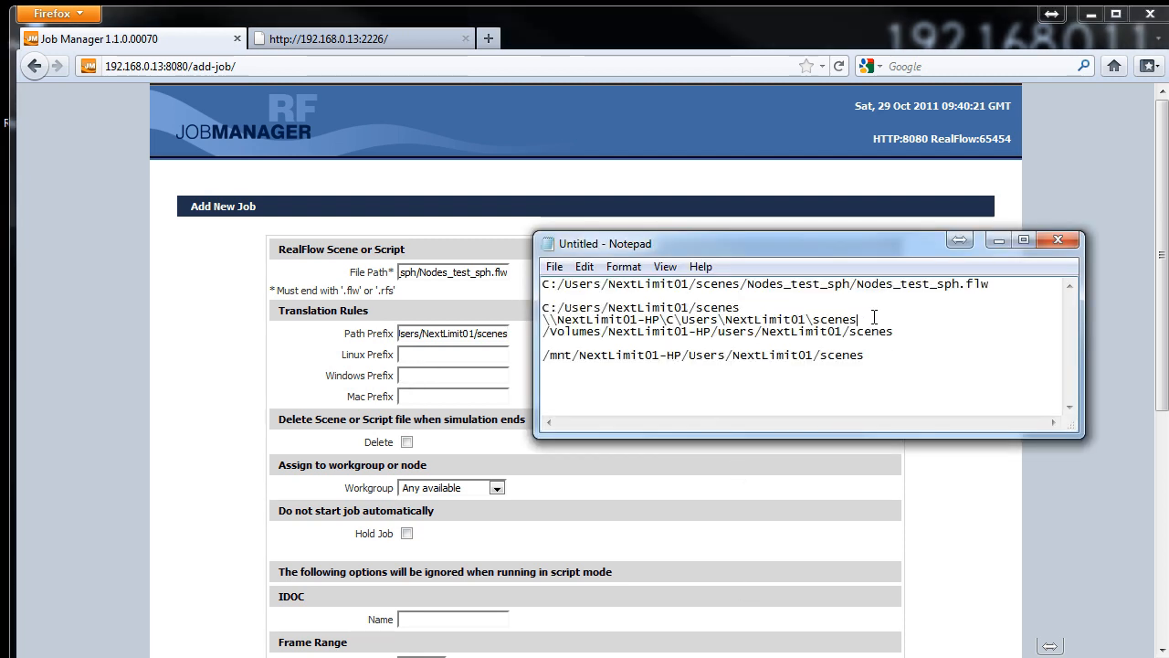
left_click_drag(874, 317, 542, 319)
key("ctrl+c")
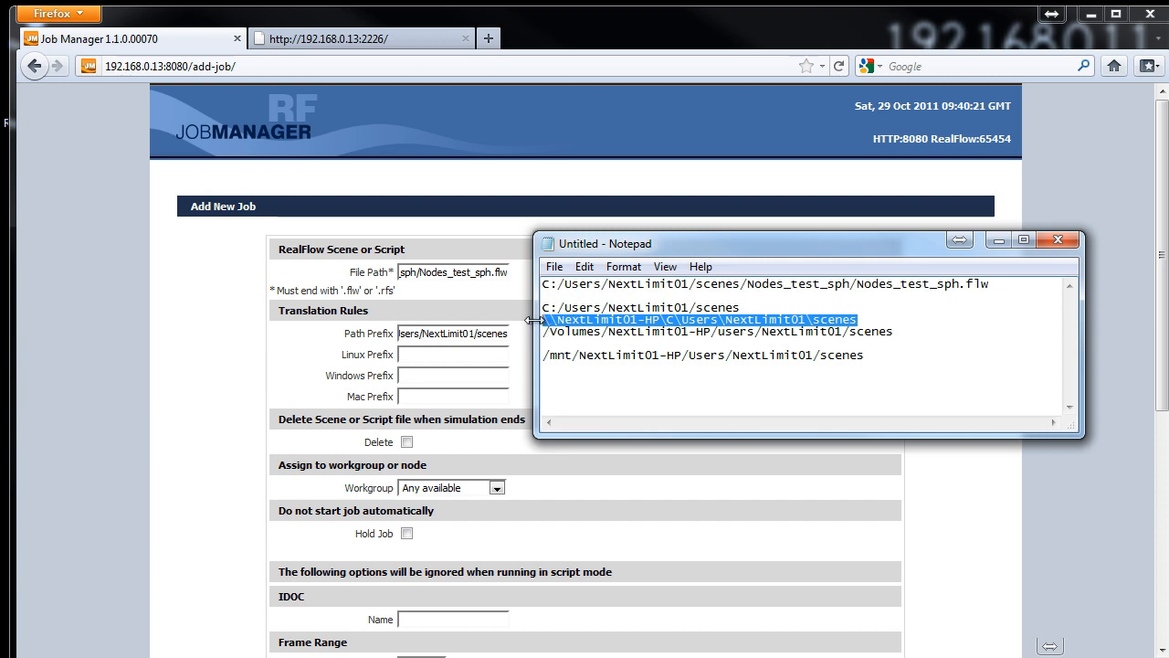
left_click(424, 382)
key("ctrl+v")
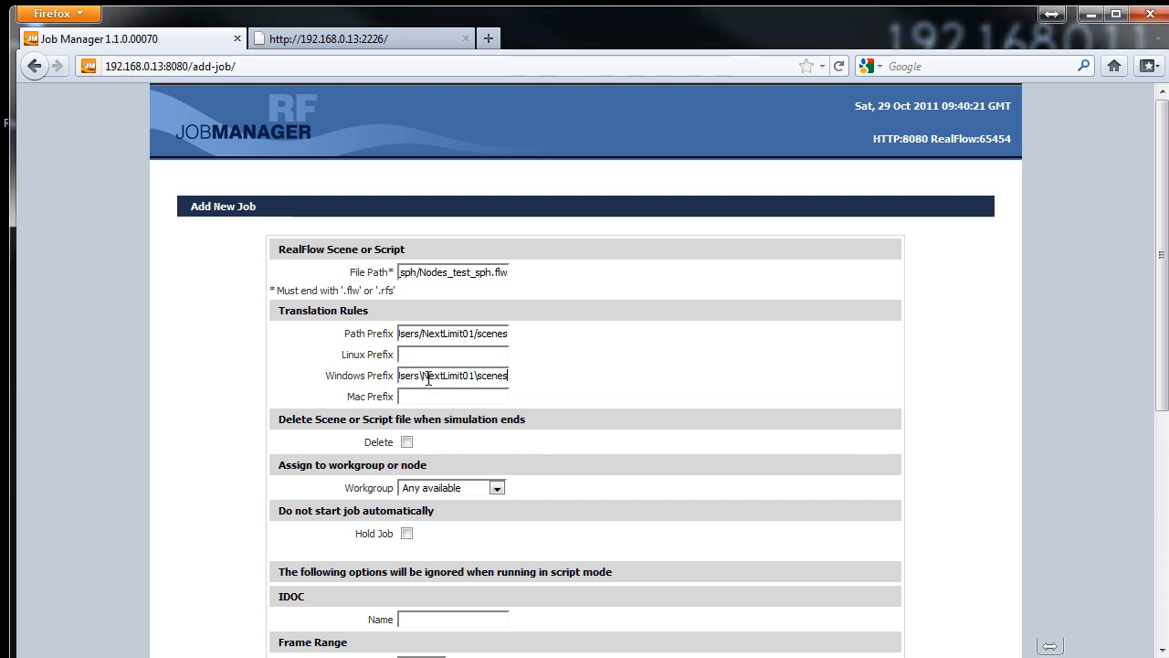
Copy /Volumes/NextLimit01-HP/users/NextLimit01/scenes from Notepad into the job's Mac Prefix.
left_click(429, 396)
key("alt+Tab")
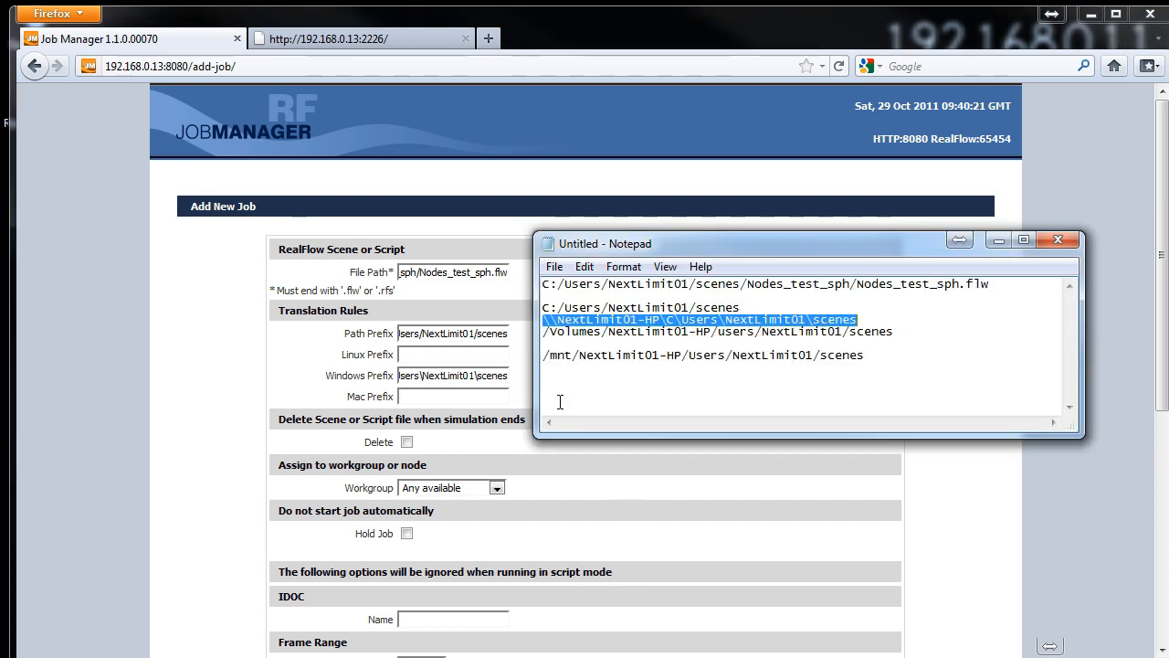
left_click(561, 402)
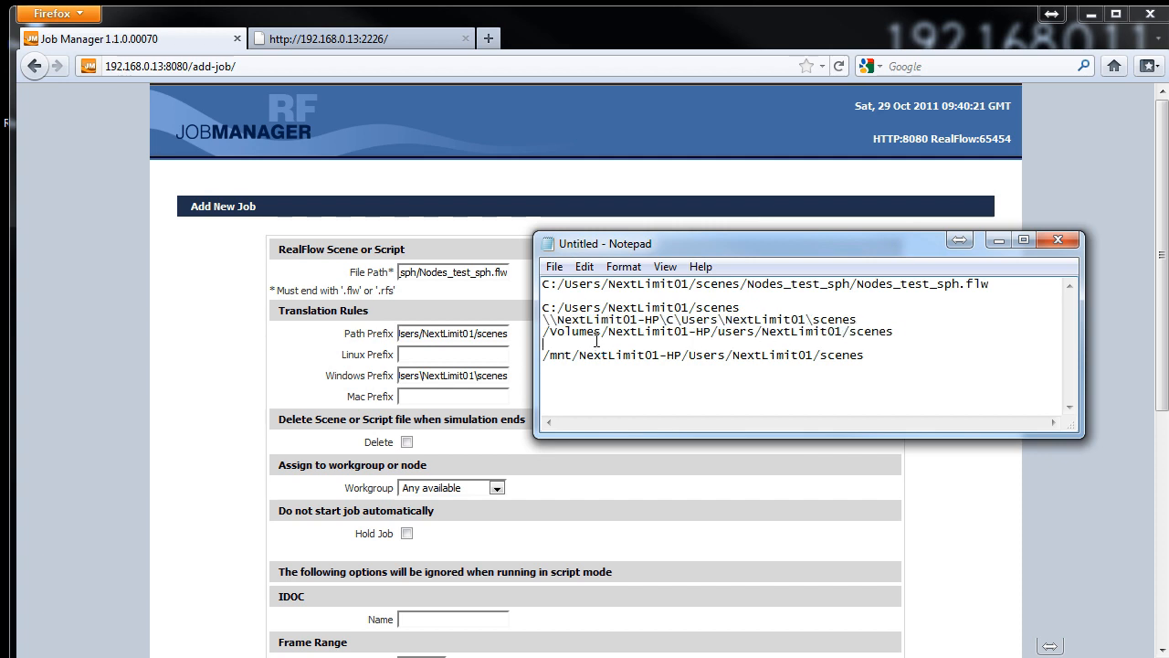
left_click_drag(895, 332, 545, 326)
key("ctrl+c")
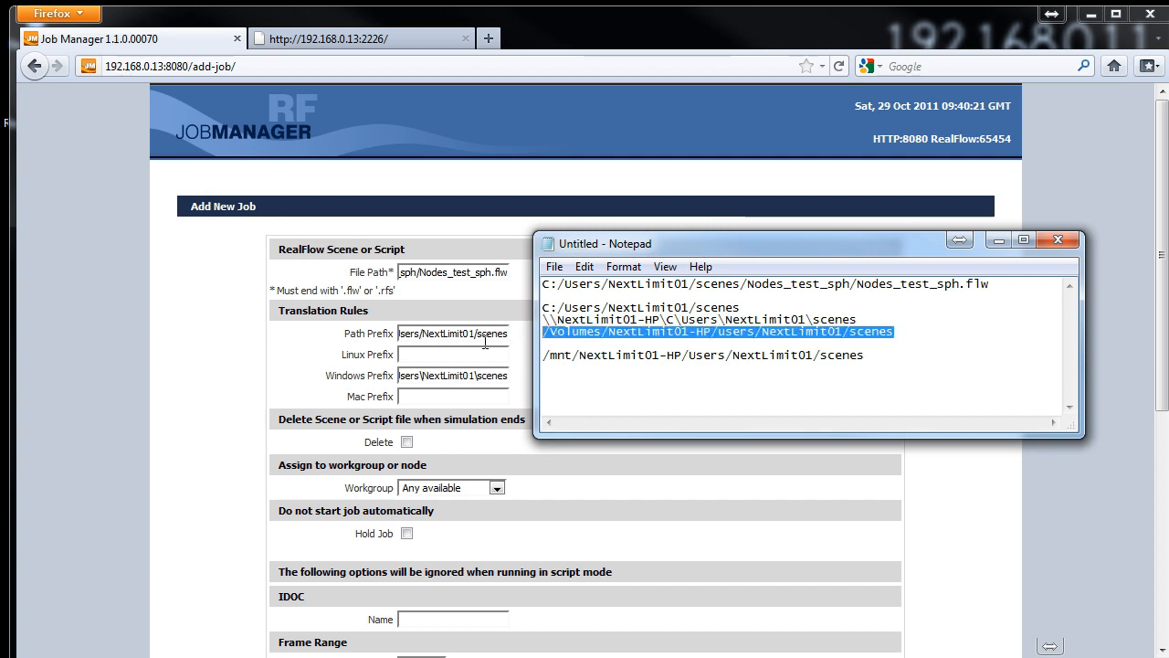
left_click(466, 395)
key("ctrl+v")
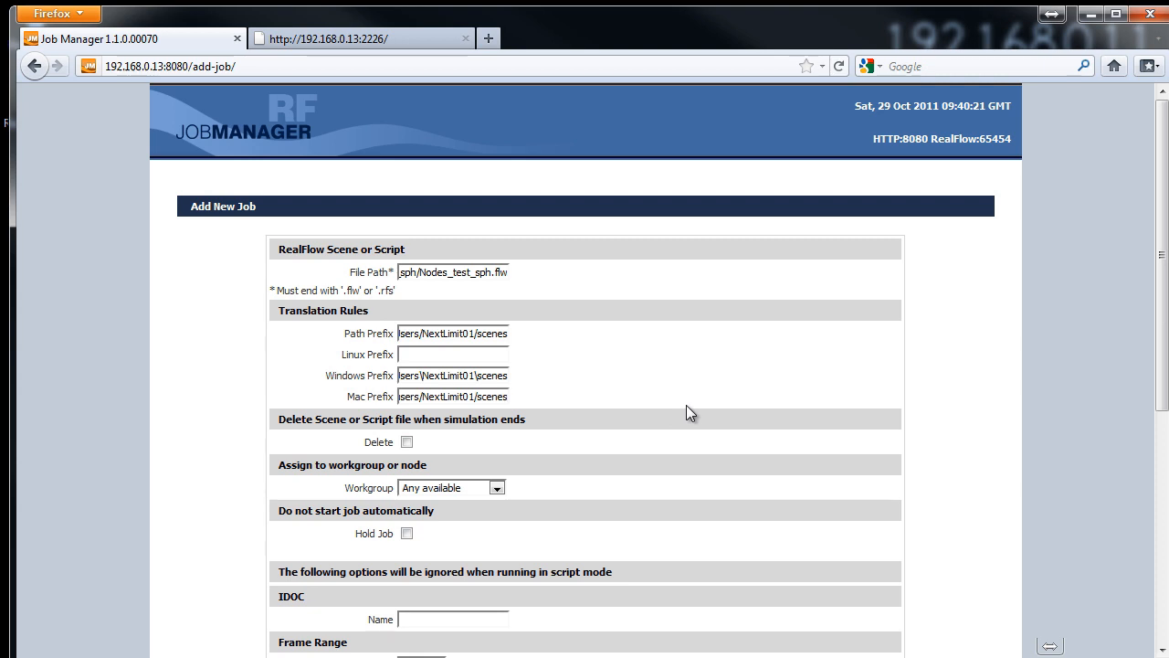
Assign the job to node 192.168.0.14.
scroll(683, 404, "down", 2)
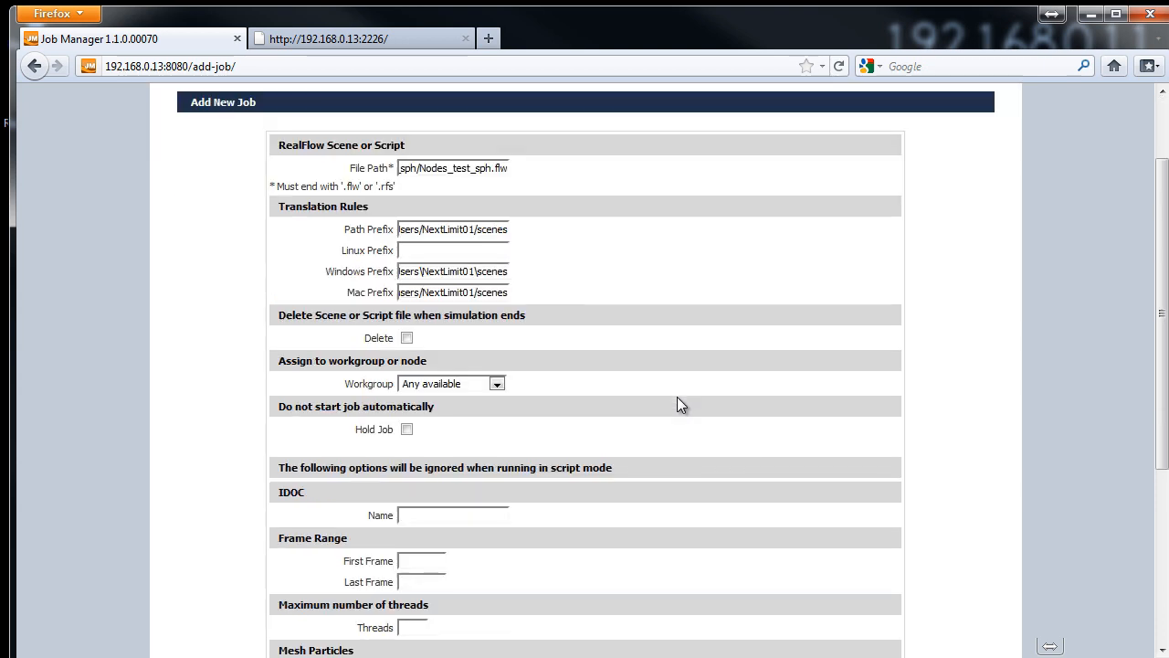
left_click(459, 387)
left_click(467, 532)
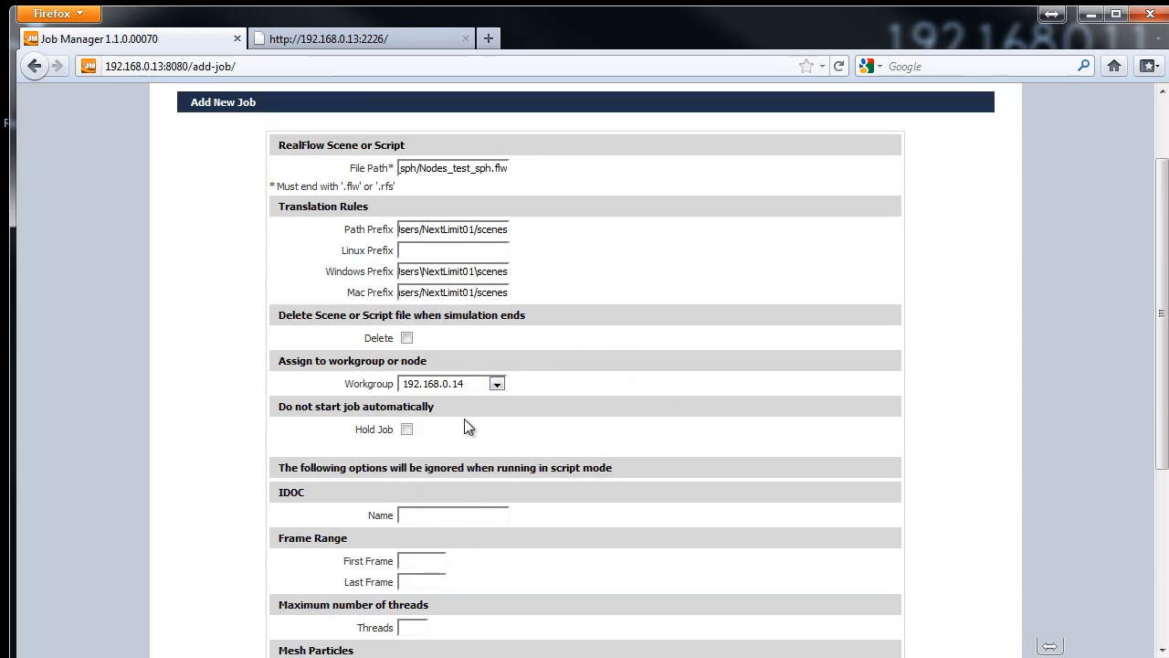
Enter IDOC03 as the job's IDOC name and check that IDOC's contents in the RealFlow scene before returning to the form.
scroll(586, 363, "down", 2)
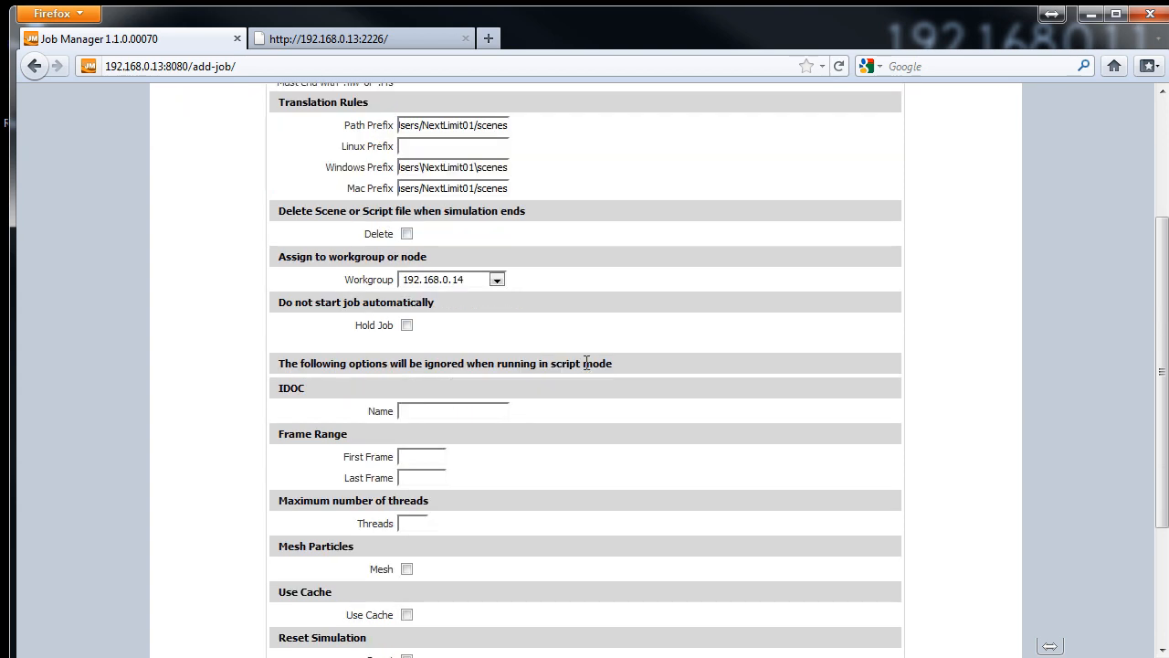
scroll(493, 352, "down", 2)
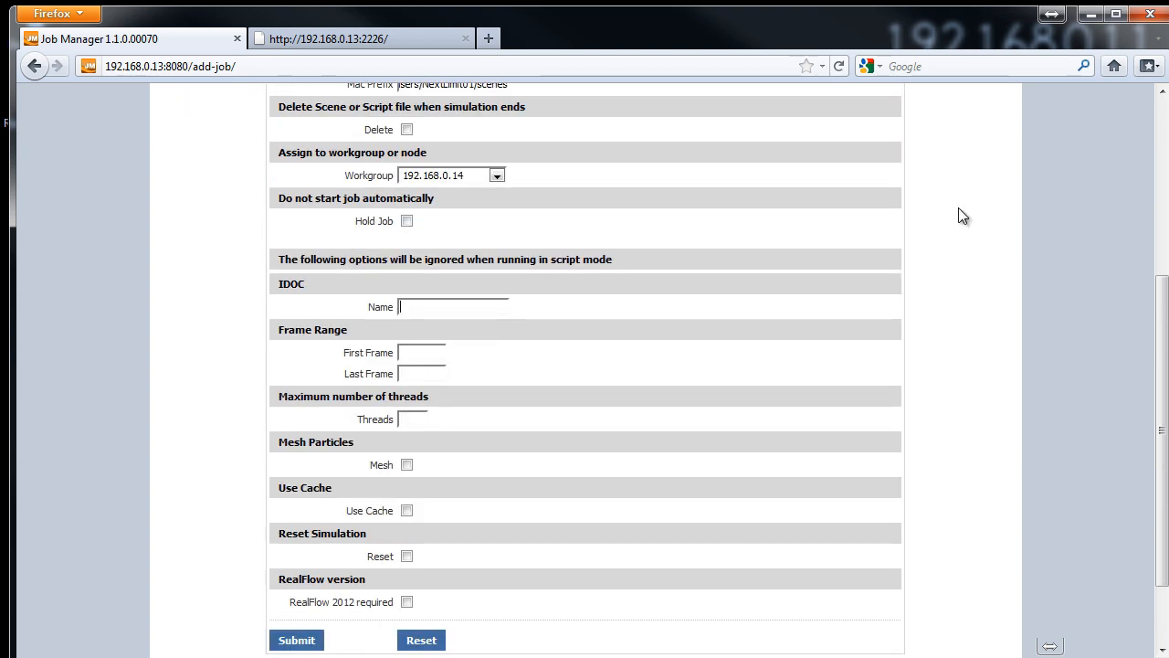
type("IDOC03")
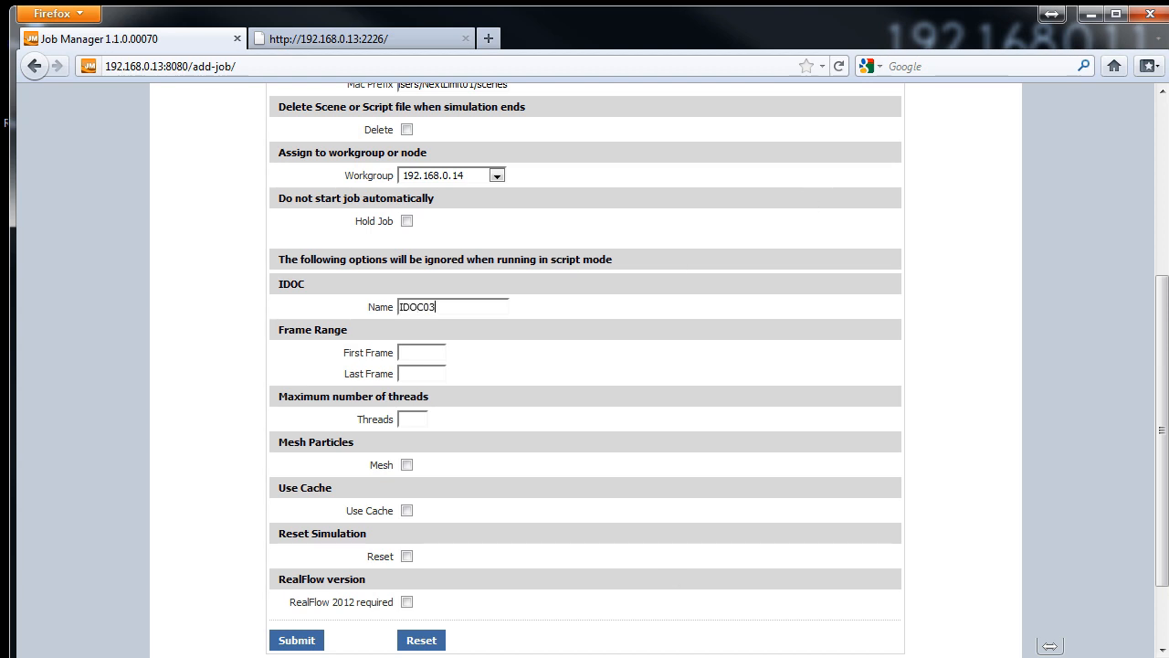
left_click(178, 657)
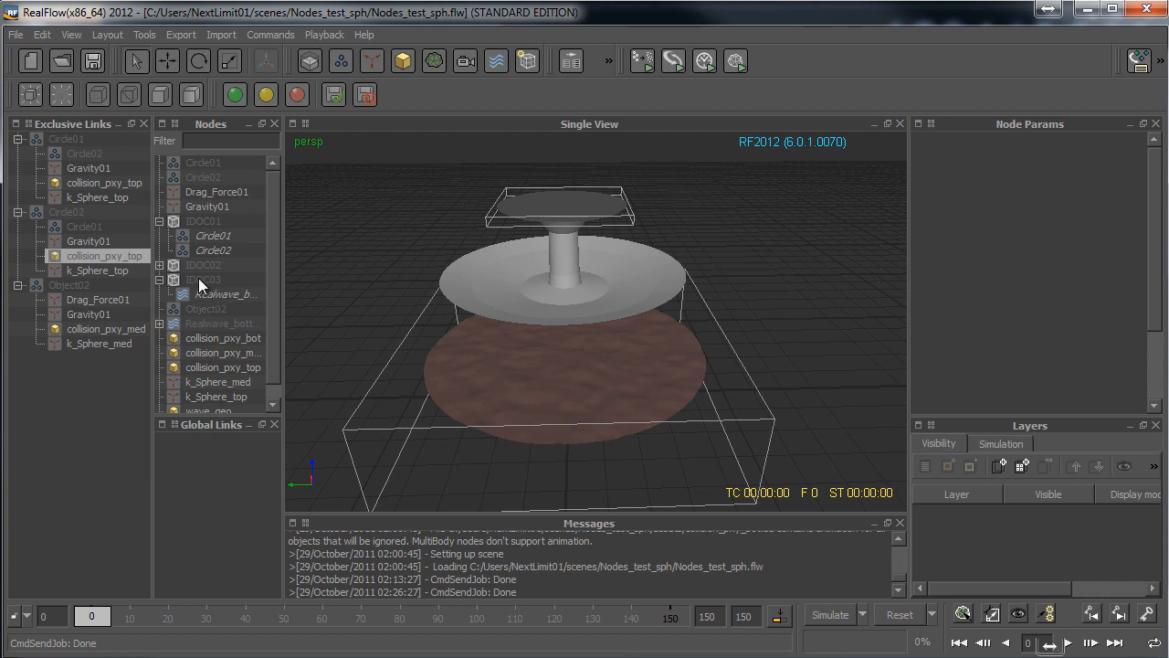
left_click(1086, 10)
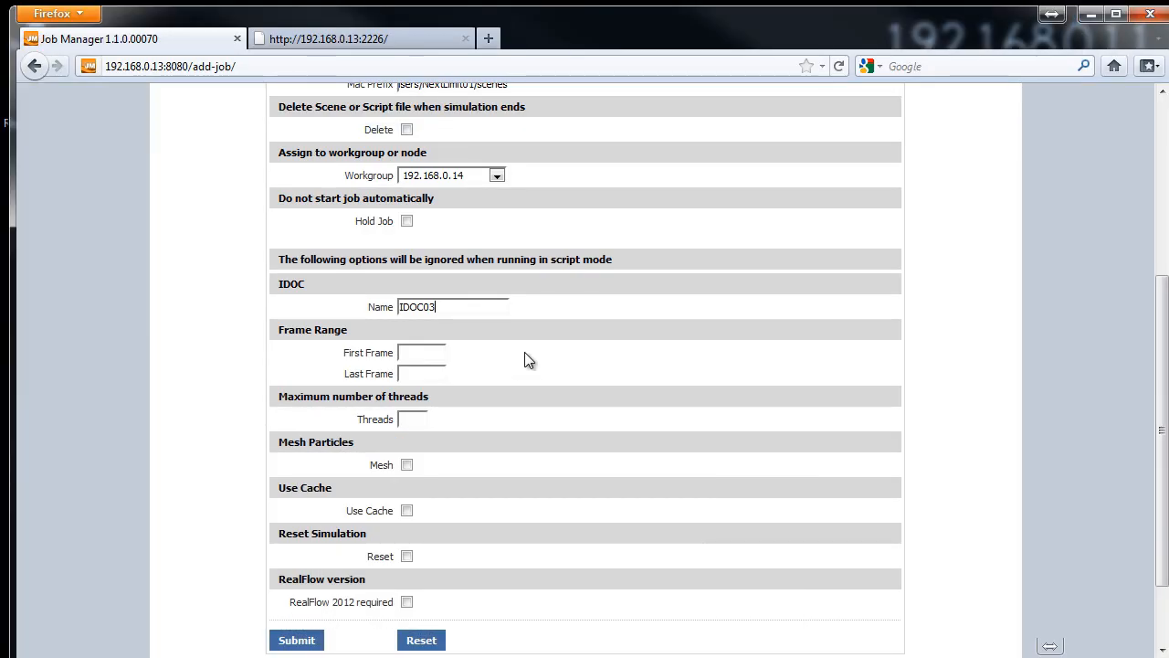
scroll(665, 381, "down", 2)
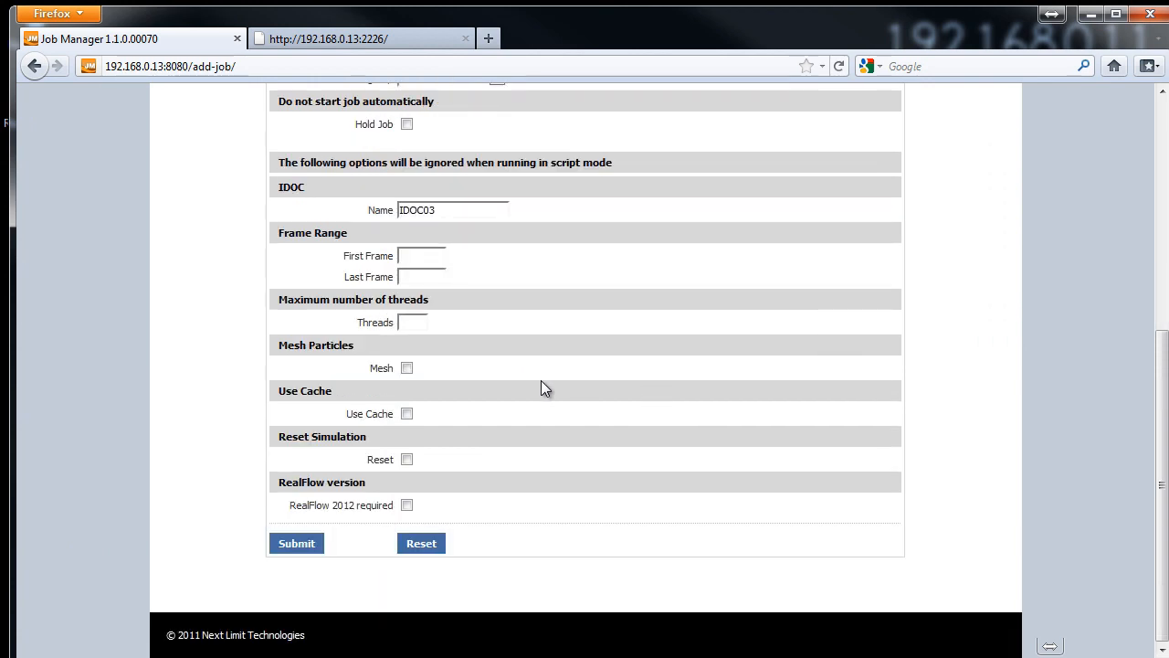
Require RealFlow 2012 for the IDOC03 job and submit it.
left_click(406, 505)
left_click(303, 544)
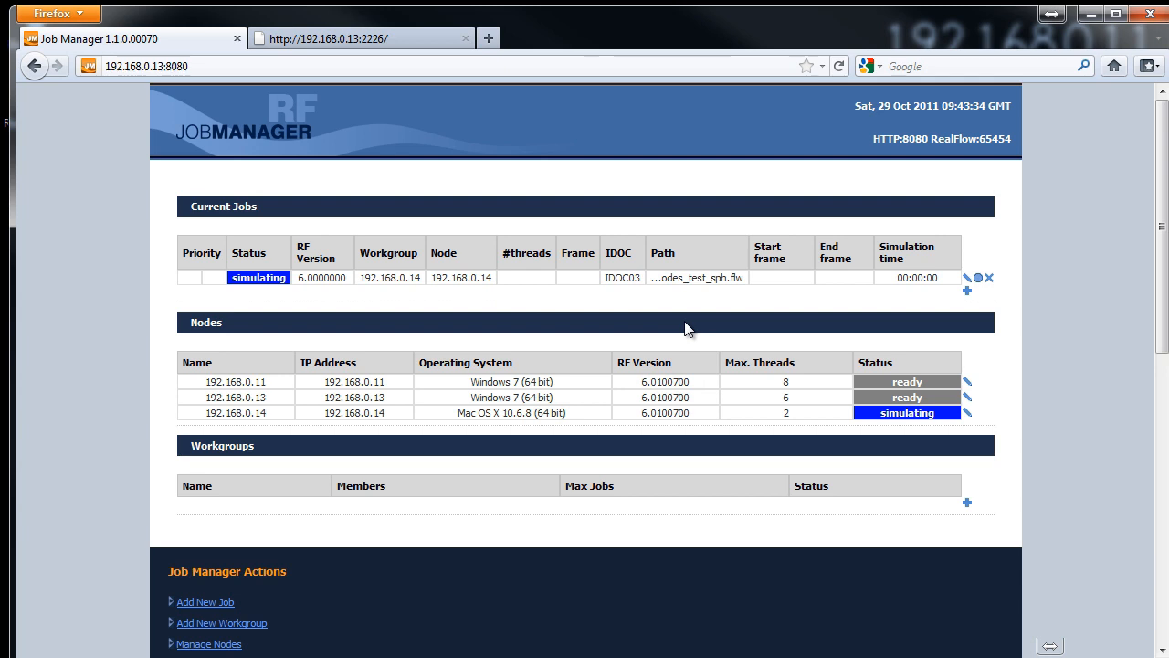
Start a new job and copy C:/Users/NextLimit01/scenes/Nodes_test_sph/Nodes_test_sph.flw from Notepad into its File Path.
left_click(967, 291)
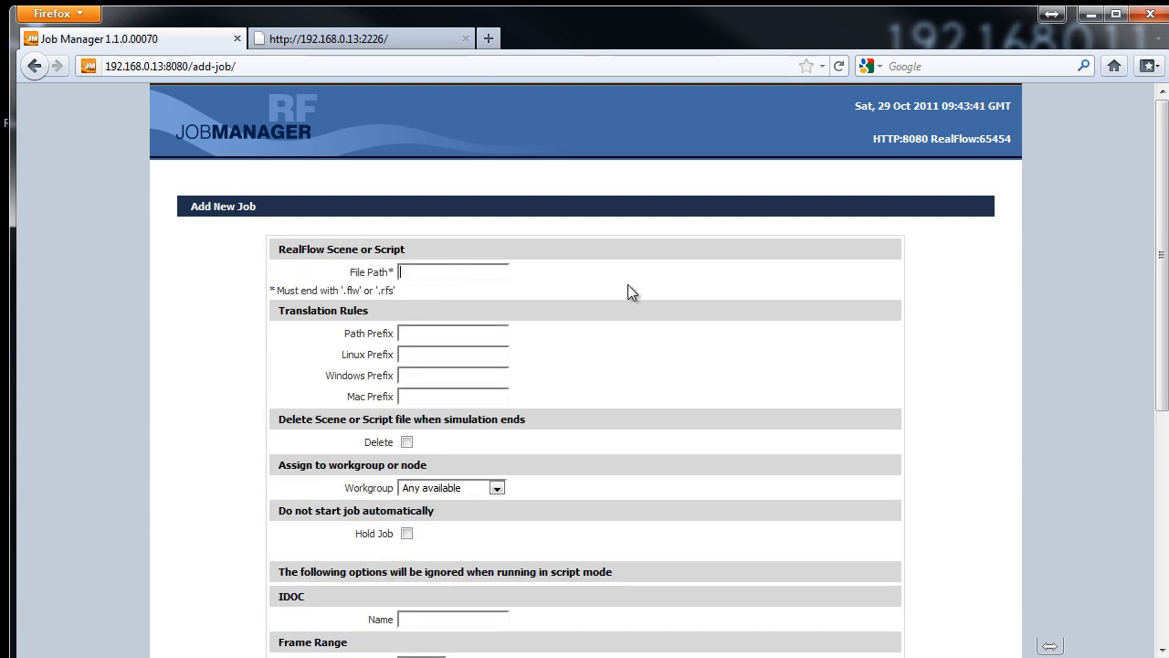
key("alt+Tab")
left_click(704, 319)
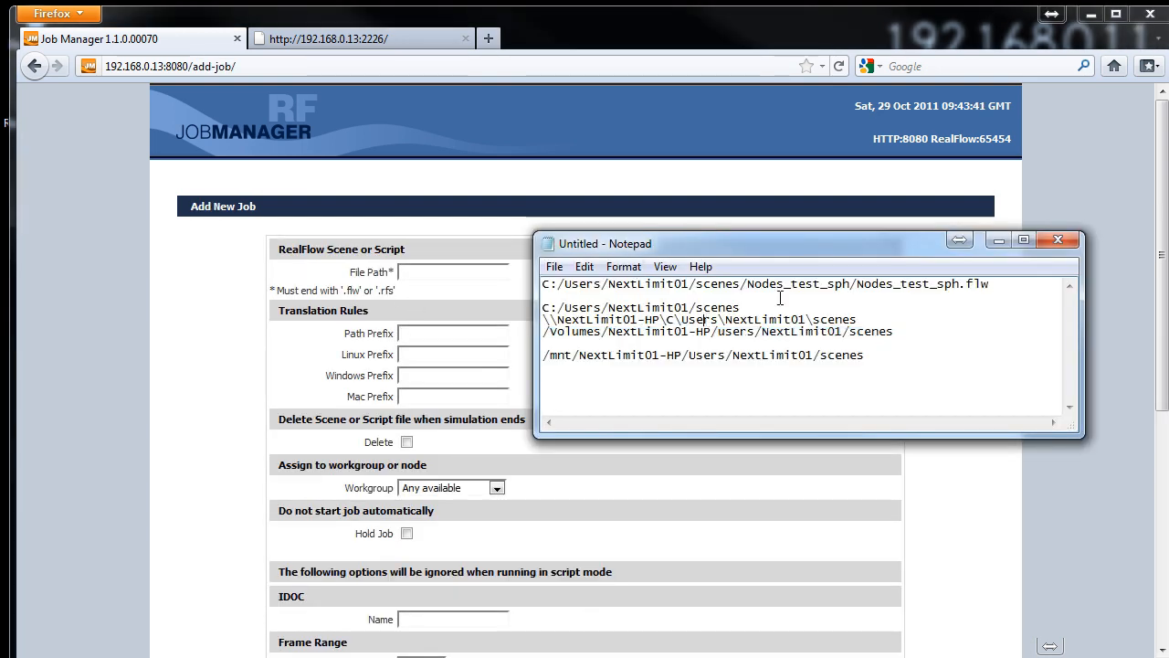
left_click_drag(1019, 290, 401, 285)
key("ctrl+c")
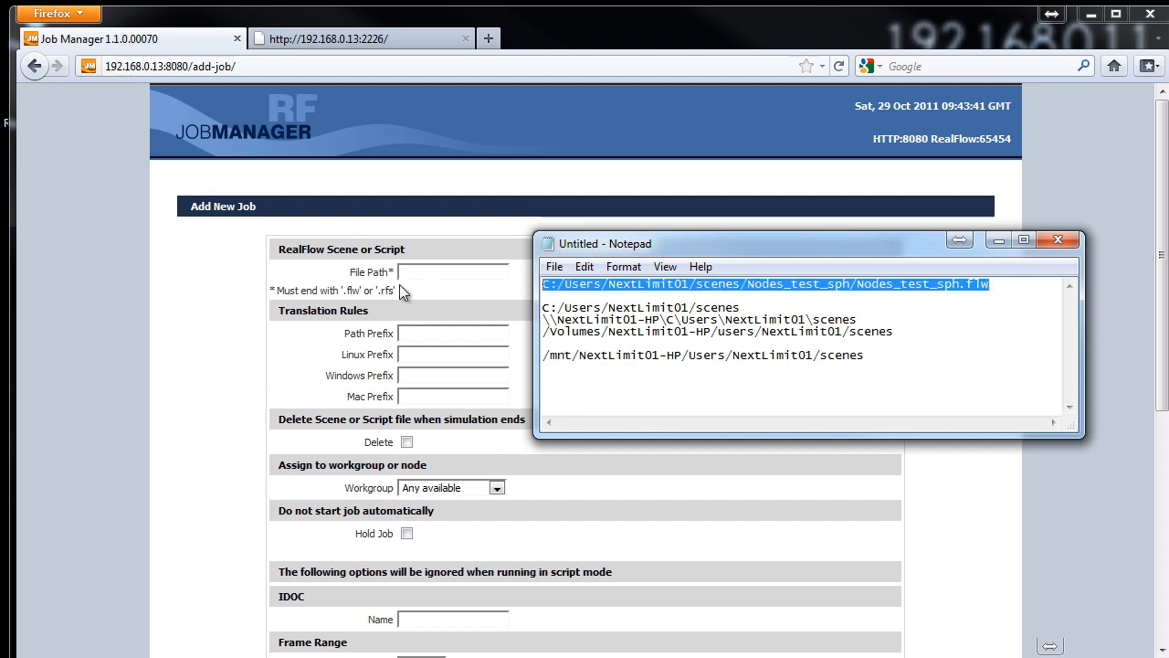
key("alt+Tab")
key("ctrl+v")
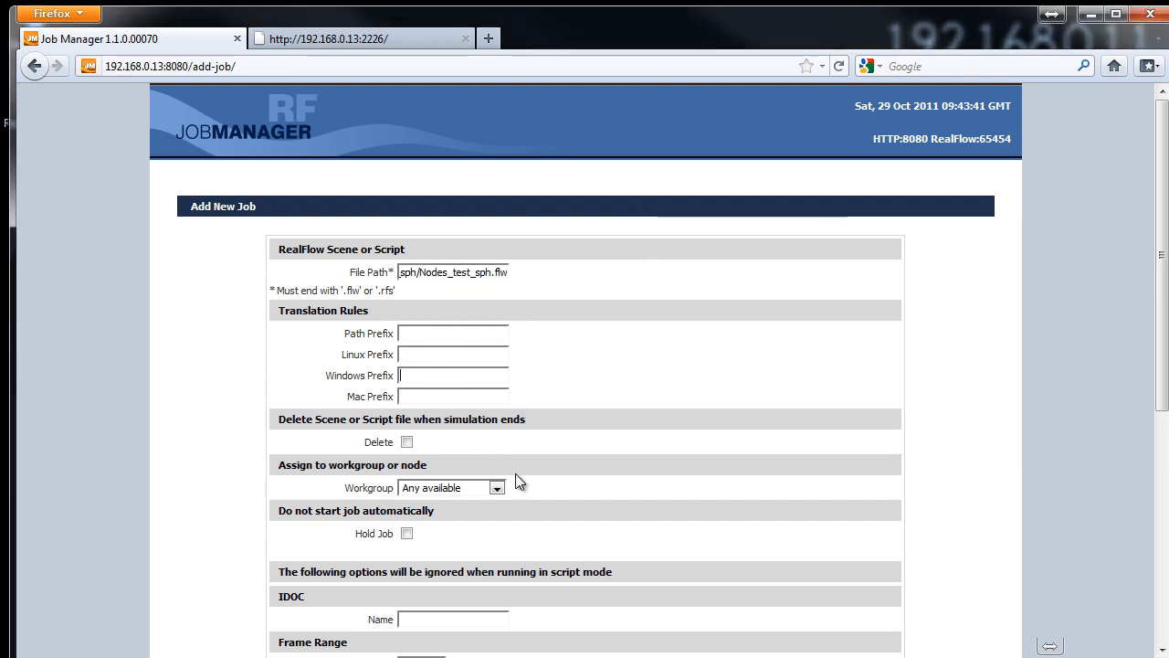
Copy the network path \\NextLimit01-HP\C\Users\NextLimit01\scenes from Notepad into the new job's Windows Prefix.
key("alt+Tab")
left_click(690, 334)
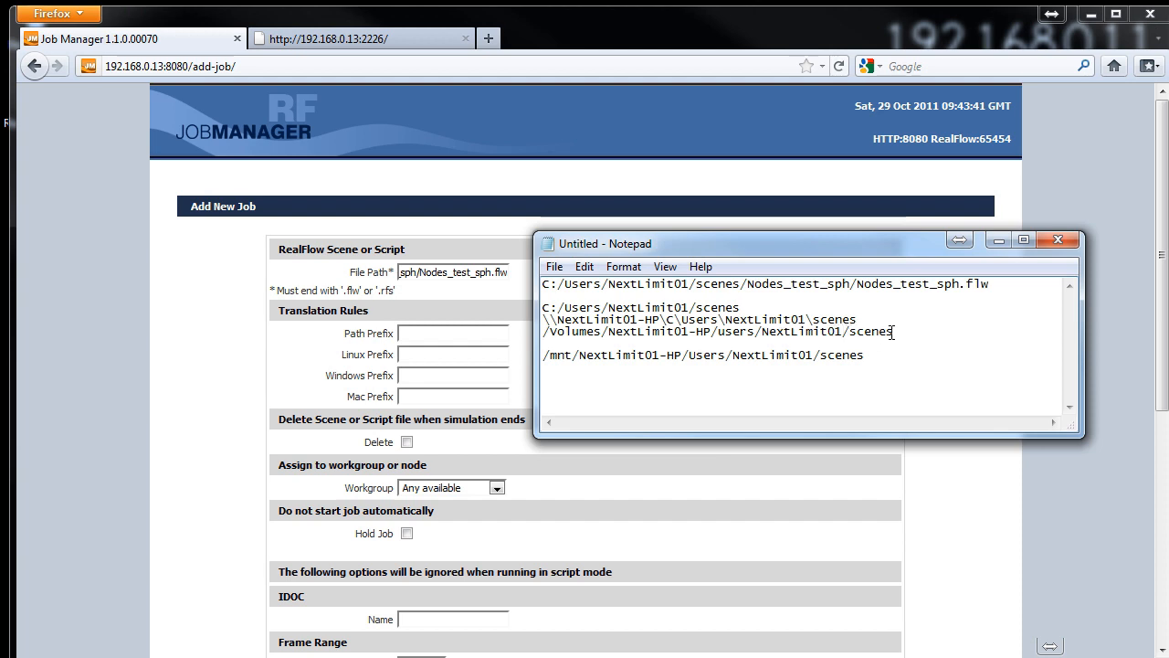
left_click_drag(858, 320, 535, 324)
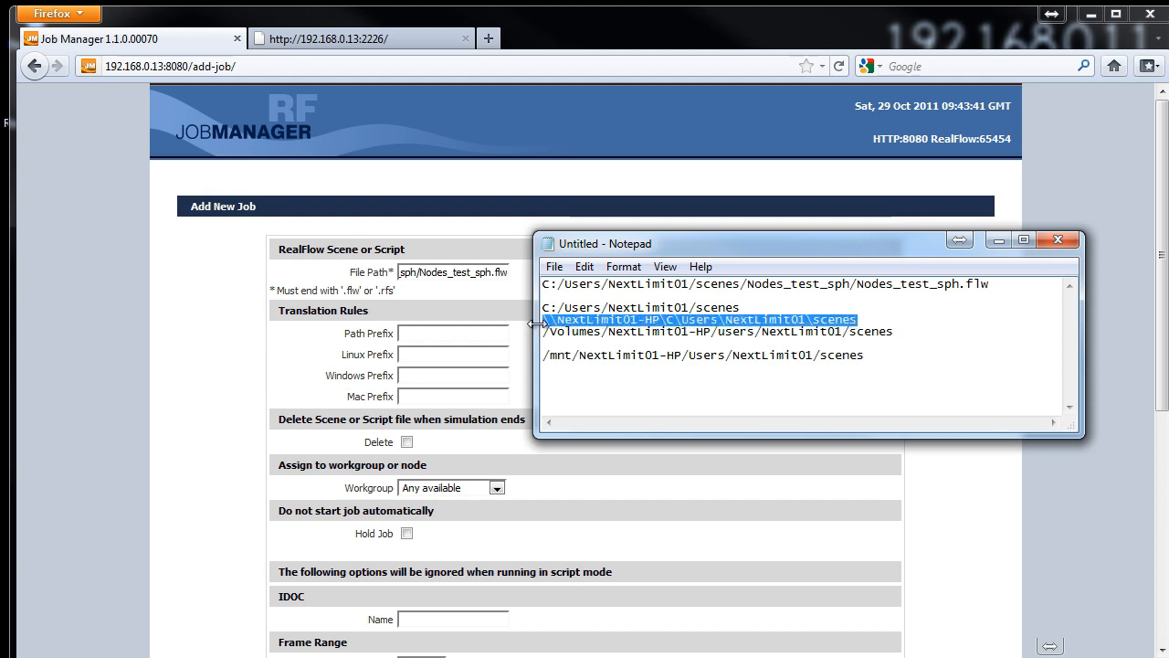
key("ctrl+c")
left_click(443, 375)
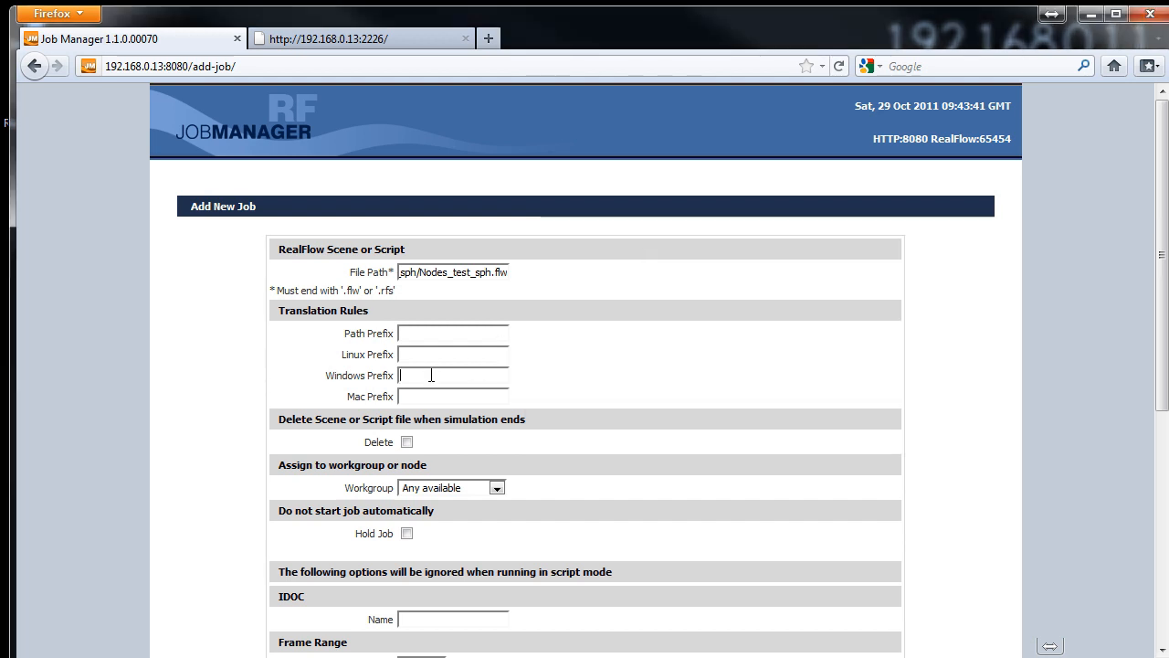
key("ctrl+v")
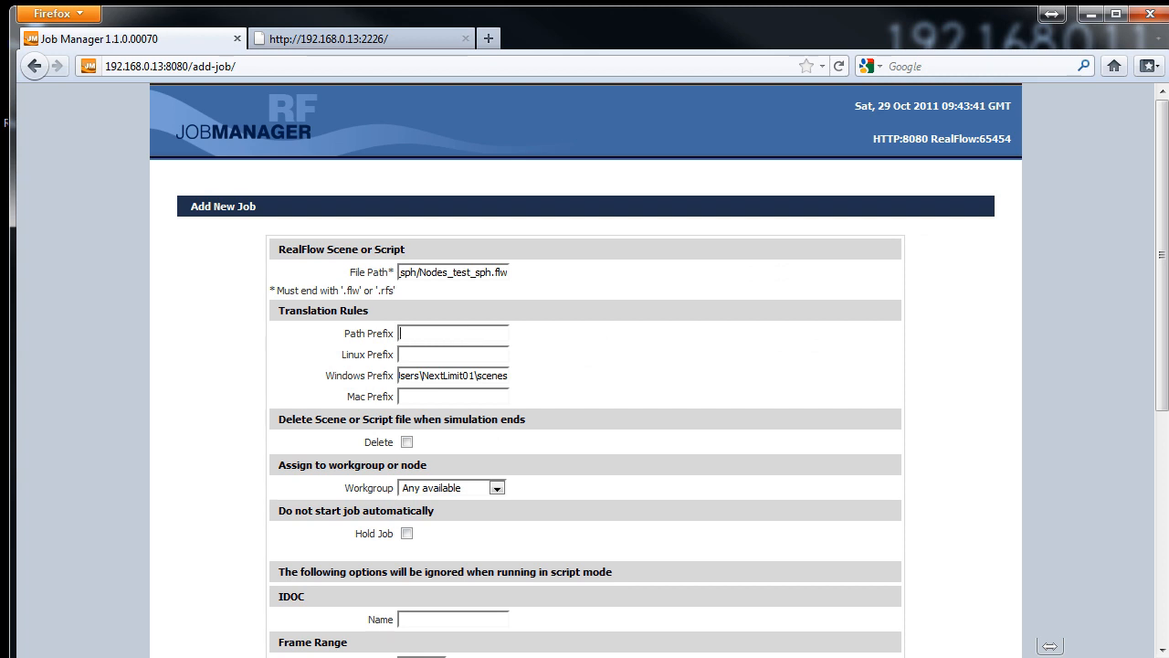
Copy C:/Users/NextLimit01/scenes from Notepad into the job's Path Prefix.
key("alt+Tab")
left_click_drag(742, 307, 509, 307)
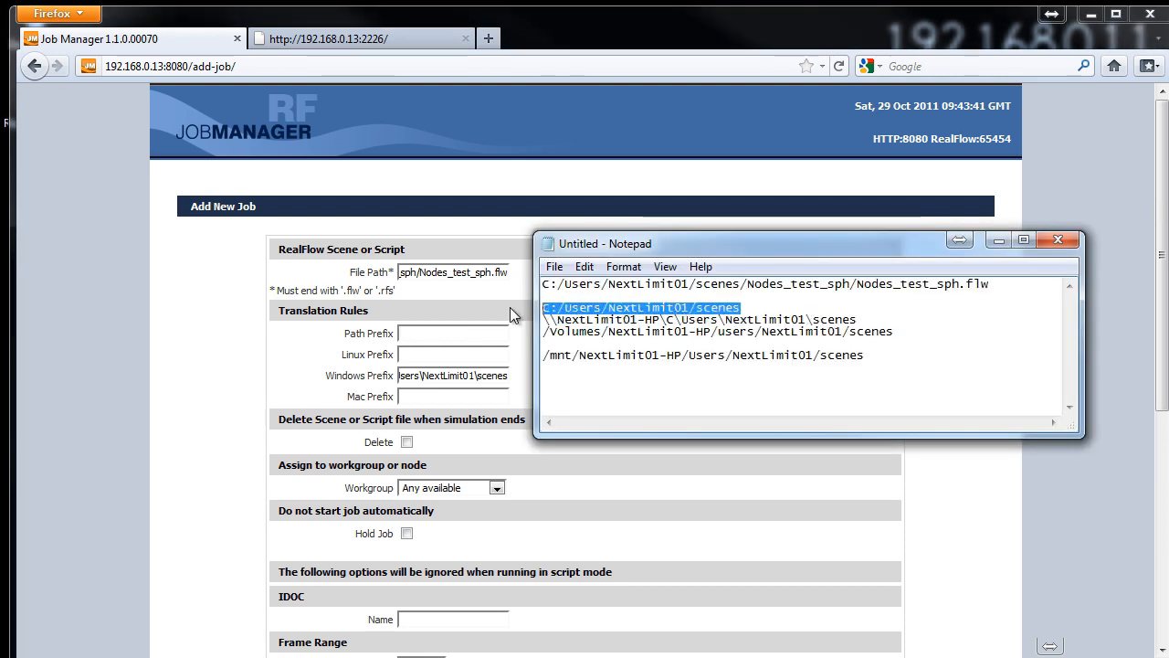
key("ctrl+c")
left_click(461, 334)
key("ctrl+v")
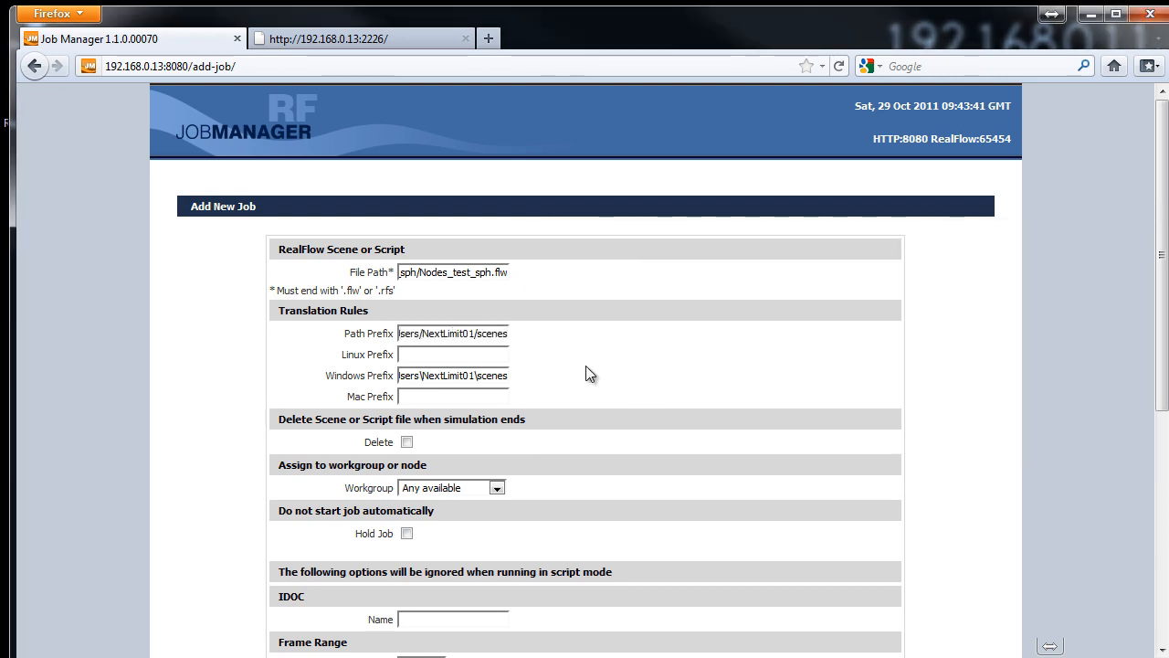
Assign the job to node 192.168.0.13.
scroll(626, 394, "down", 2)
left_click(472, 382)
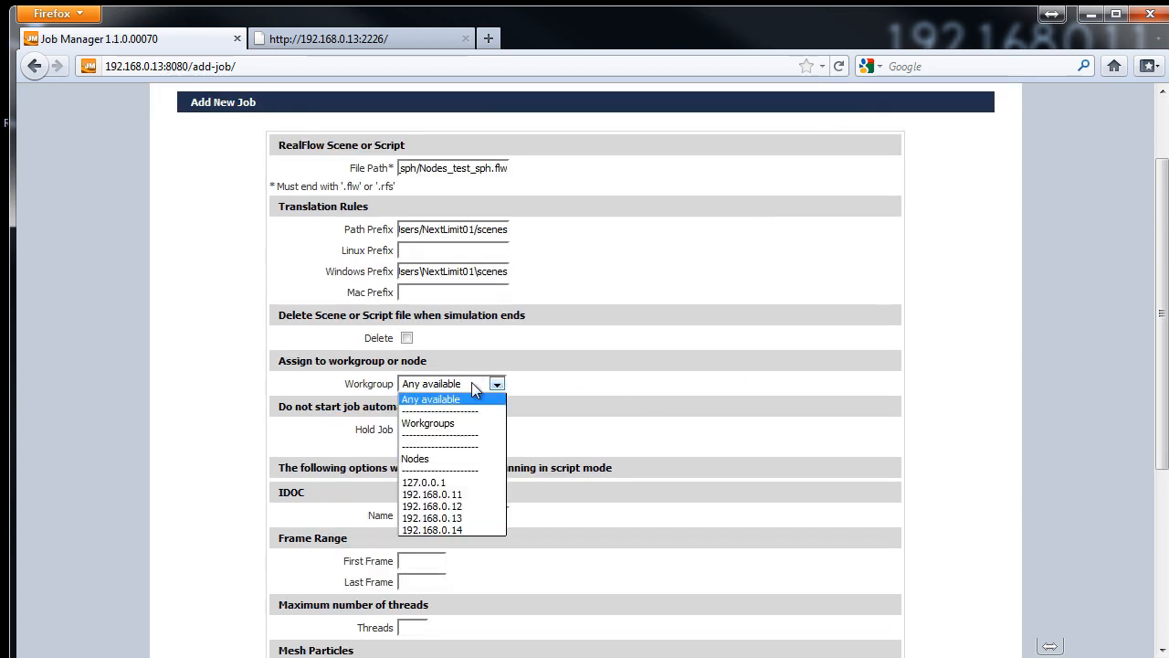
left_click(479, 513)
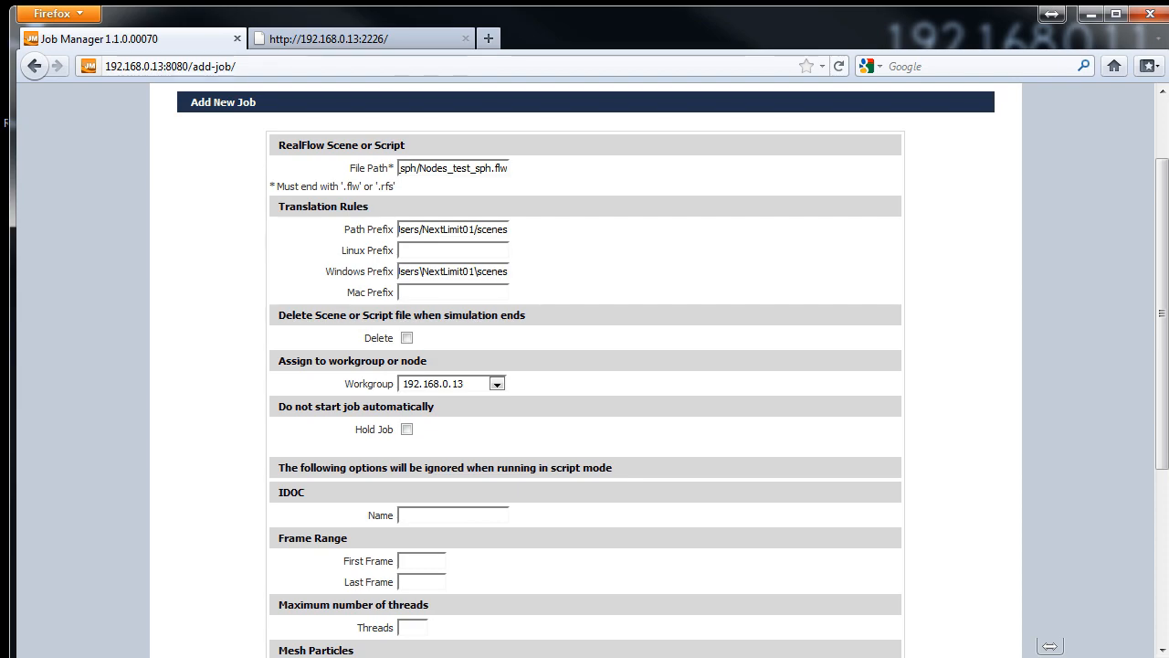
Check the IDOC contents in the RealFlow scene, return to the job form and enter IDOC01 as the IDOC name.
key("alt+Tab")
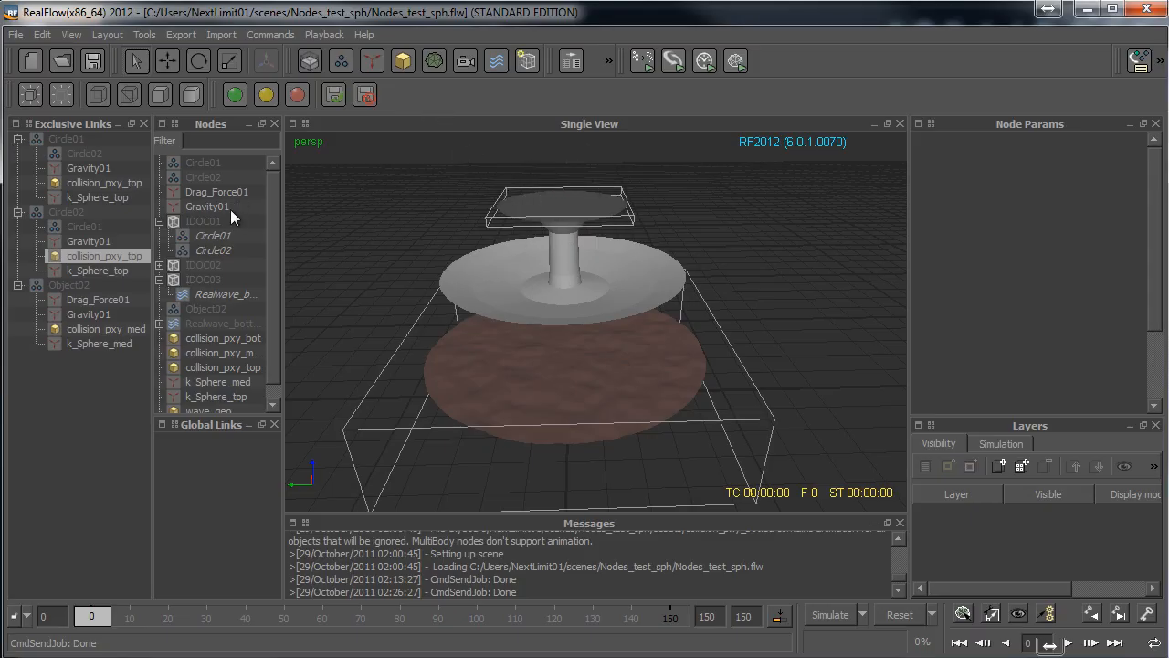
left_click(1087, 10)
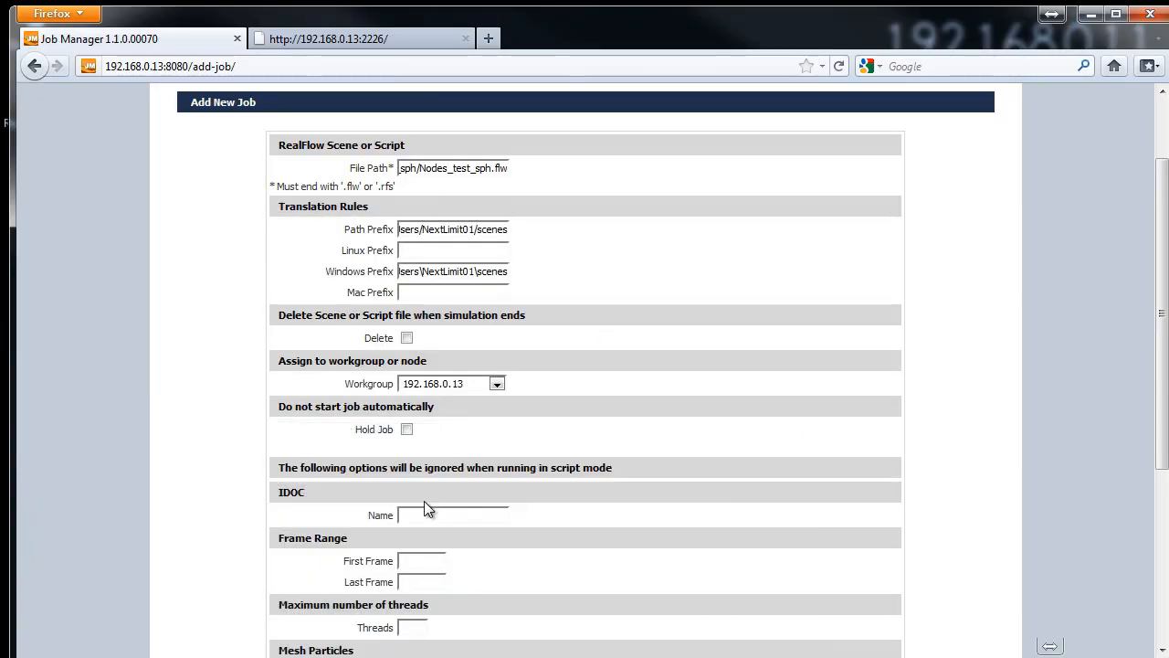
type("IDOC01")
Require RealFlow 2012 for the IDOC01 job and submit it.
scroll(631, 397, "down", 4)
scroll(617, 391, "down", 2)
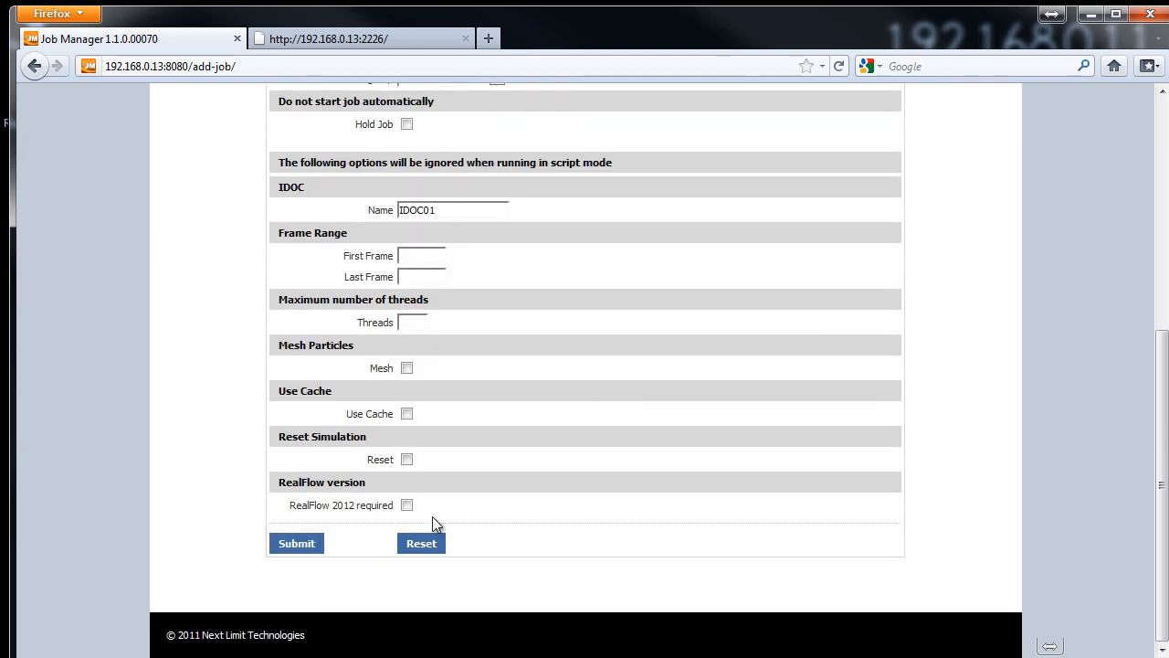
left_click(406, 505)
left_click(307, 547)
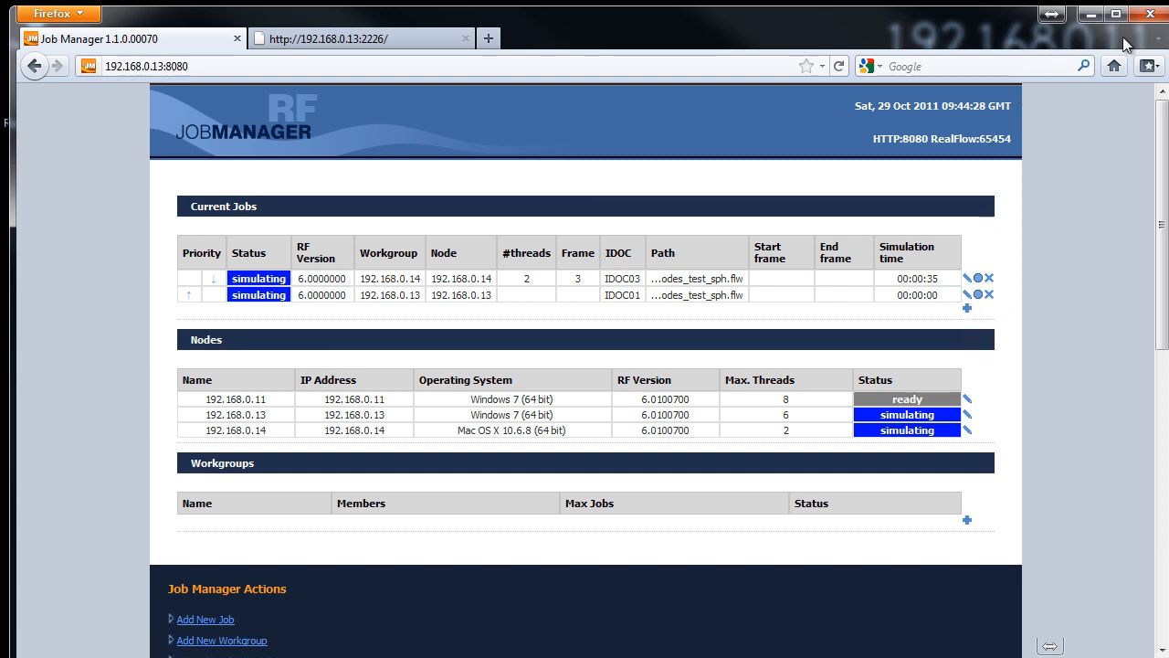
Add another job and copy C:/Users/NextLimit01/scenes/Nodes_test_sph/Nodes_test_sph.flw from Notepad into its File Path.
left_click(967, 308)
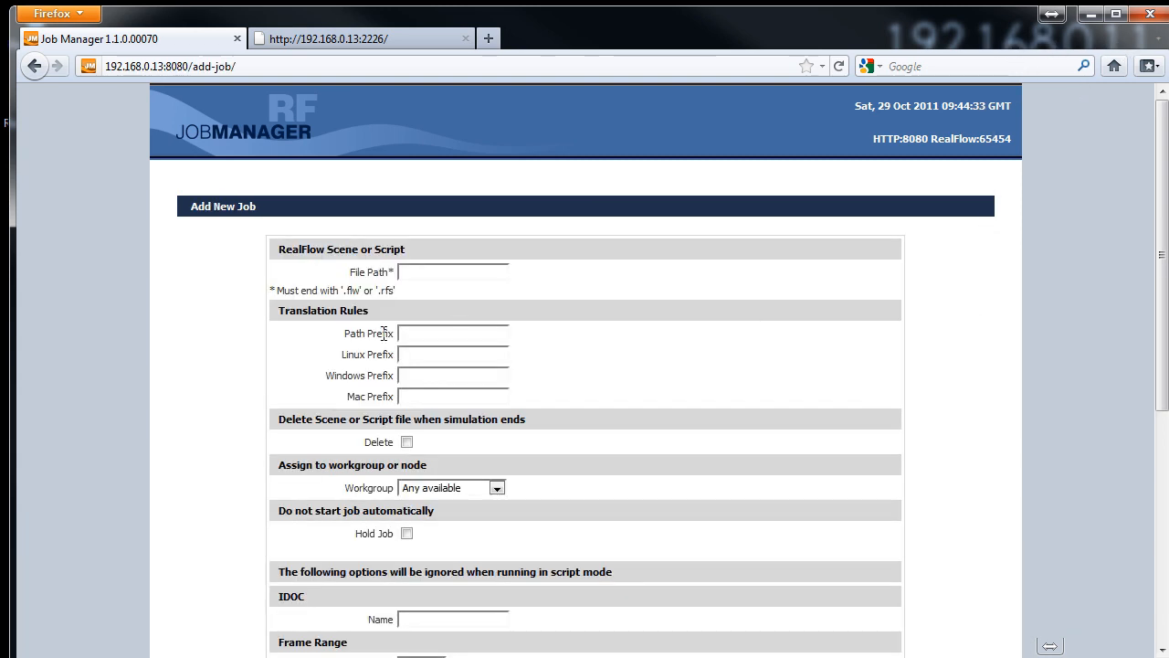
left_click(410, 274)
key("alt+Tab")
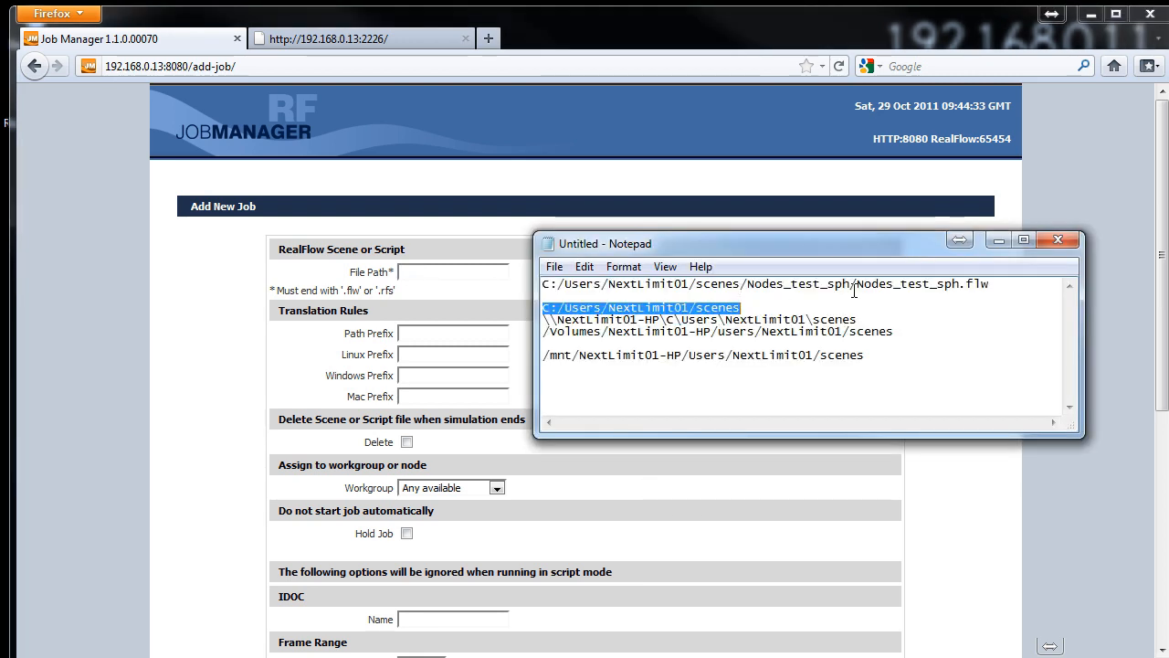
left_click_drag(993, 285, 407, 280)
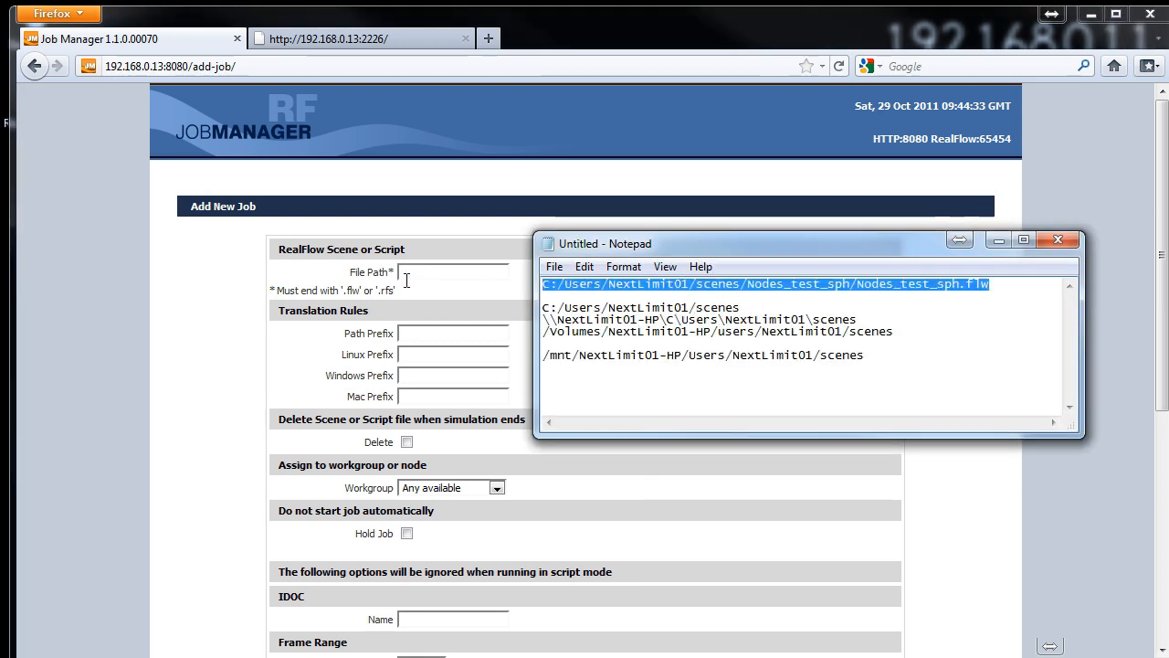
key("ctrl+c")
left_click(448, 271)
key("ctrl+v")
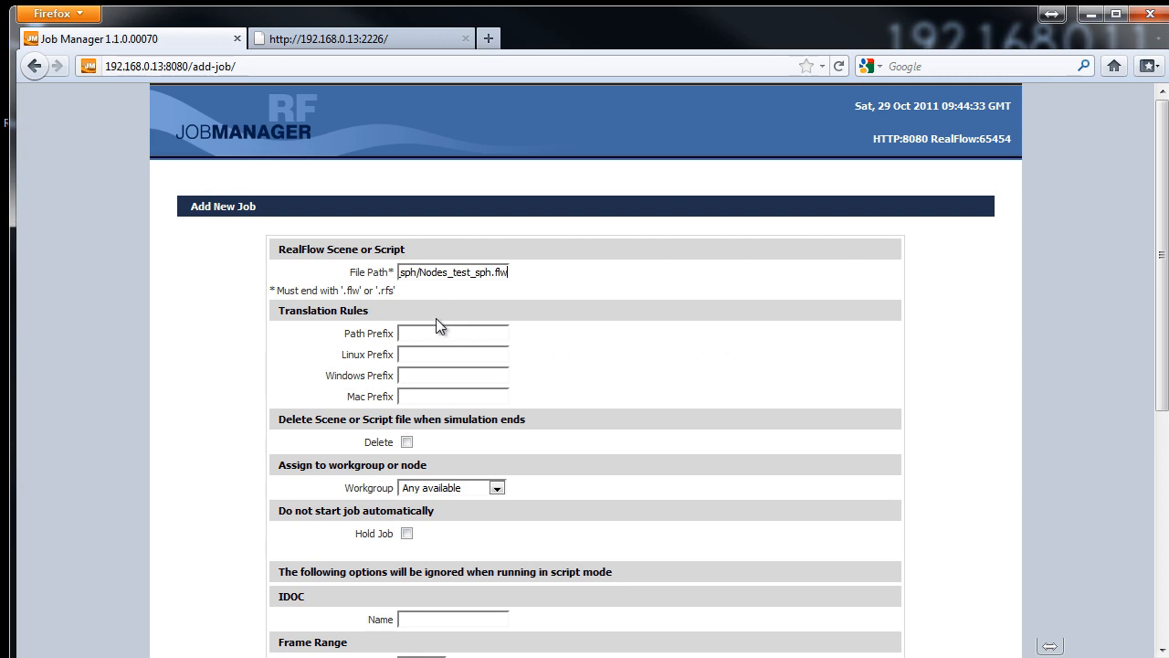
Fill the job's Path Prefix with C:/Users/NextLimit01/scenes copied from Notepad.
key("alt+Tab")
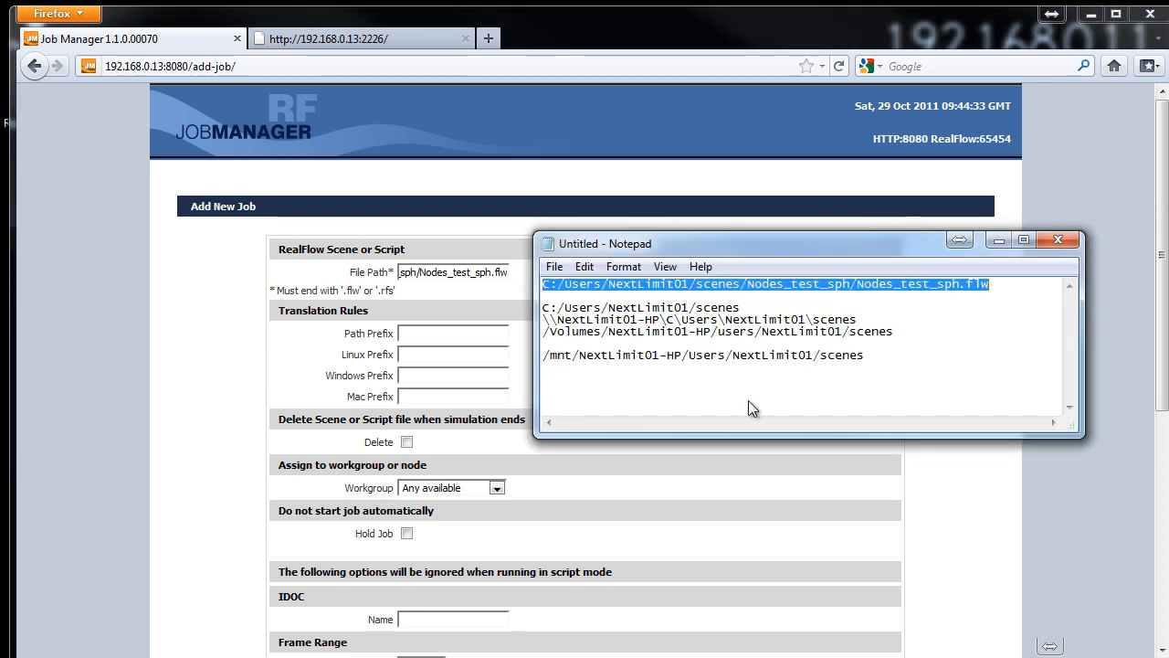
left_click_drag(739, 308, 574, 298)
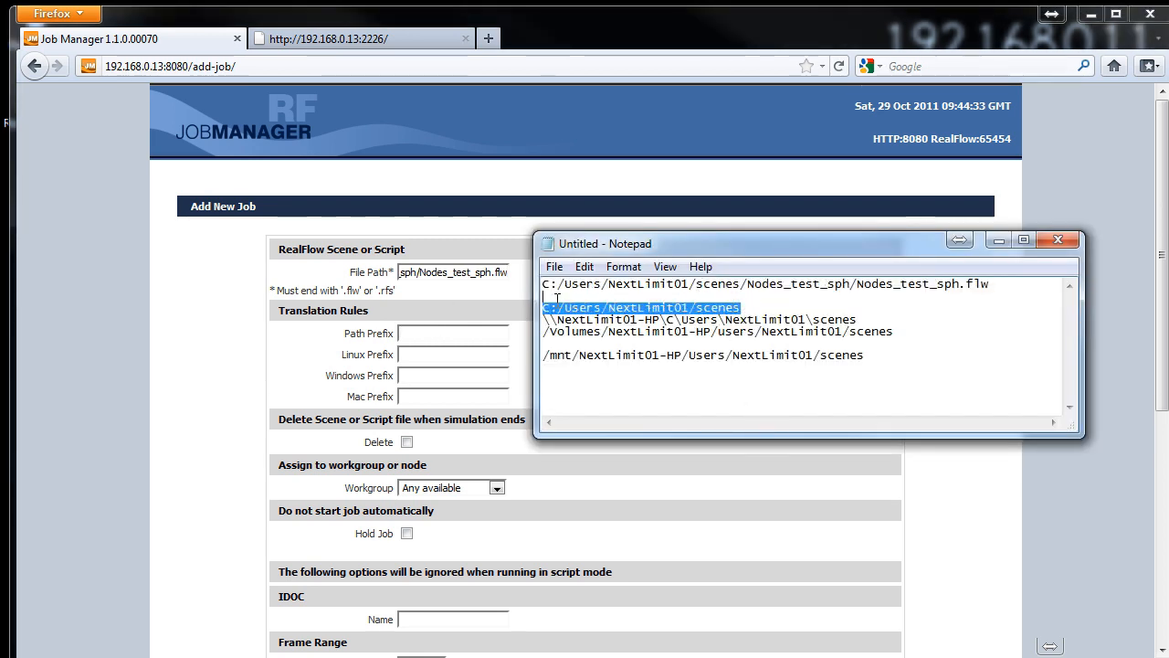
key("ctrl+c")
left_click(429, 333)
key("ctrl+v")
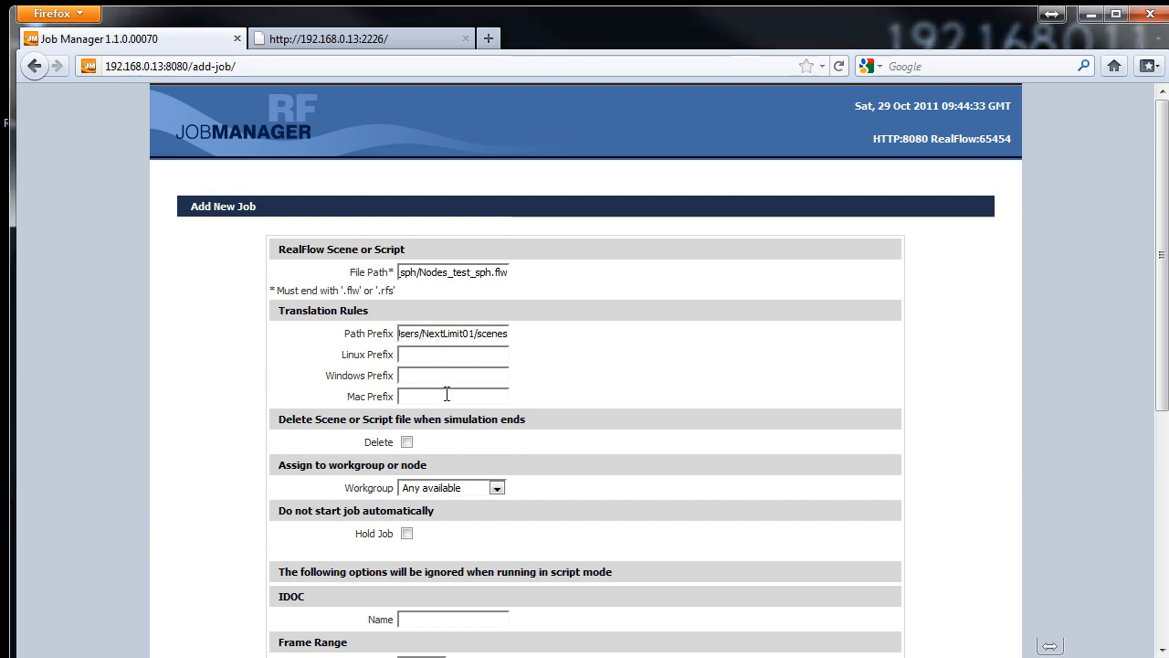
Fill the job's Windows Prefix with the network path \\NextLimit01-HP\C\Users\NextLimit01\scenes copied from Notepad.
left_click(447, 376)
key("alt+Tab")
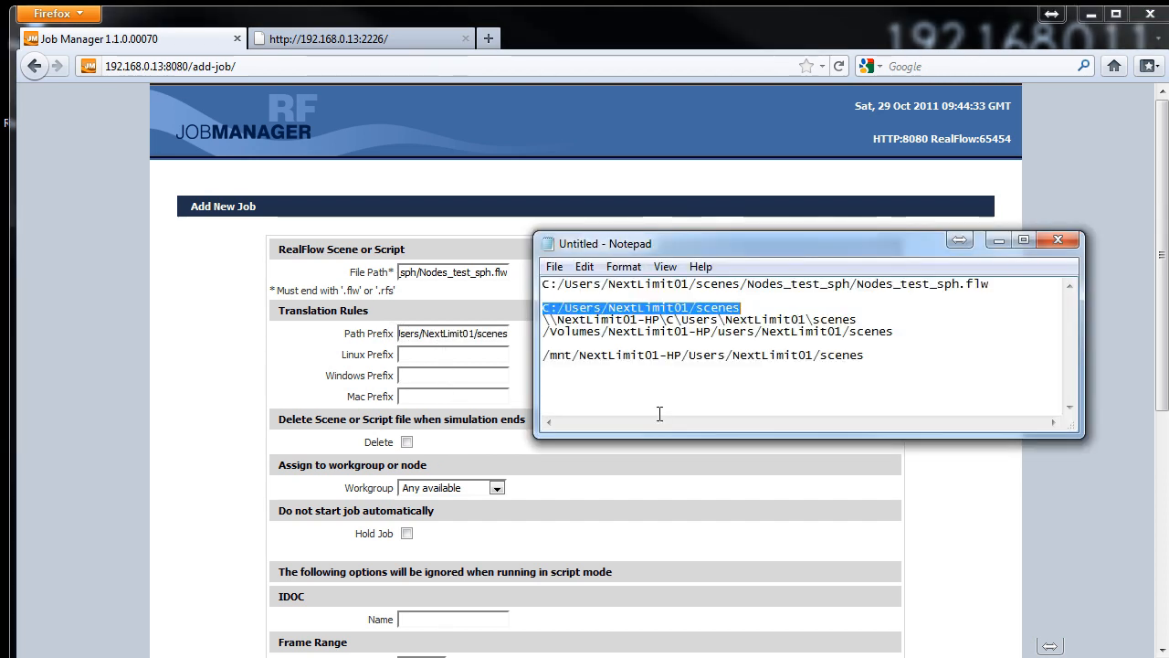
left_click(809, 319)
left_click_drag(868, 321, 539, 307)
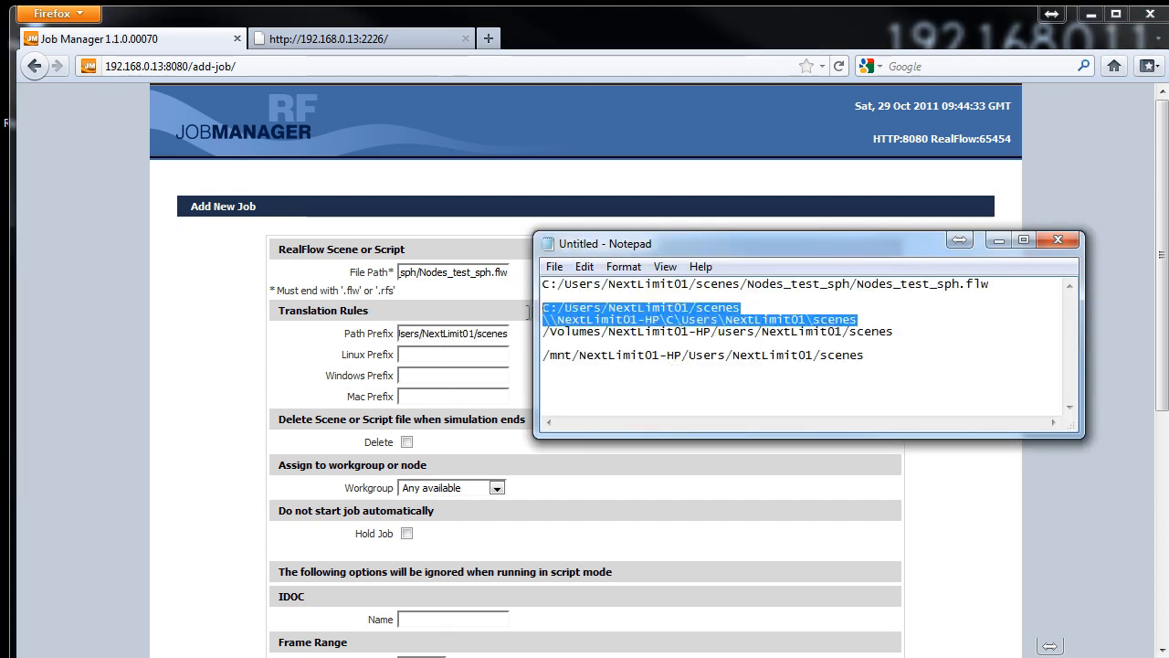
left_click(539, 319)
key("shift+End")
key("ctrl+c")
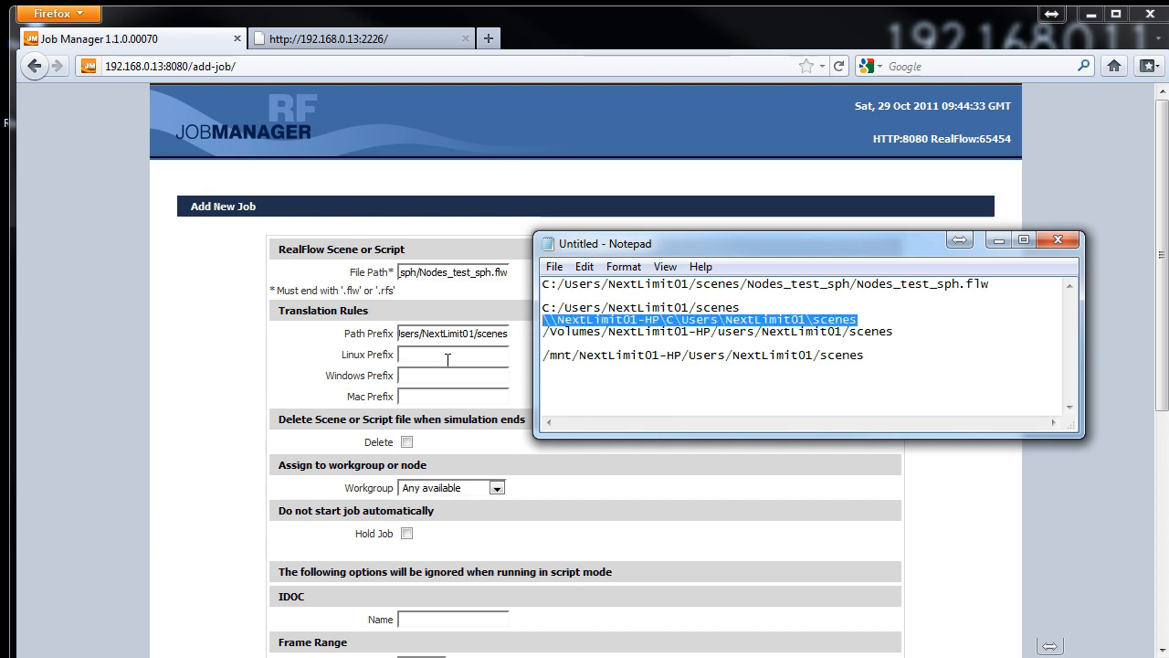
key("alt+Tab")
key("ctrl+v")
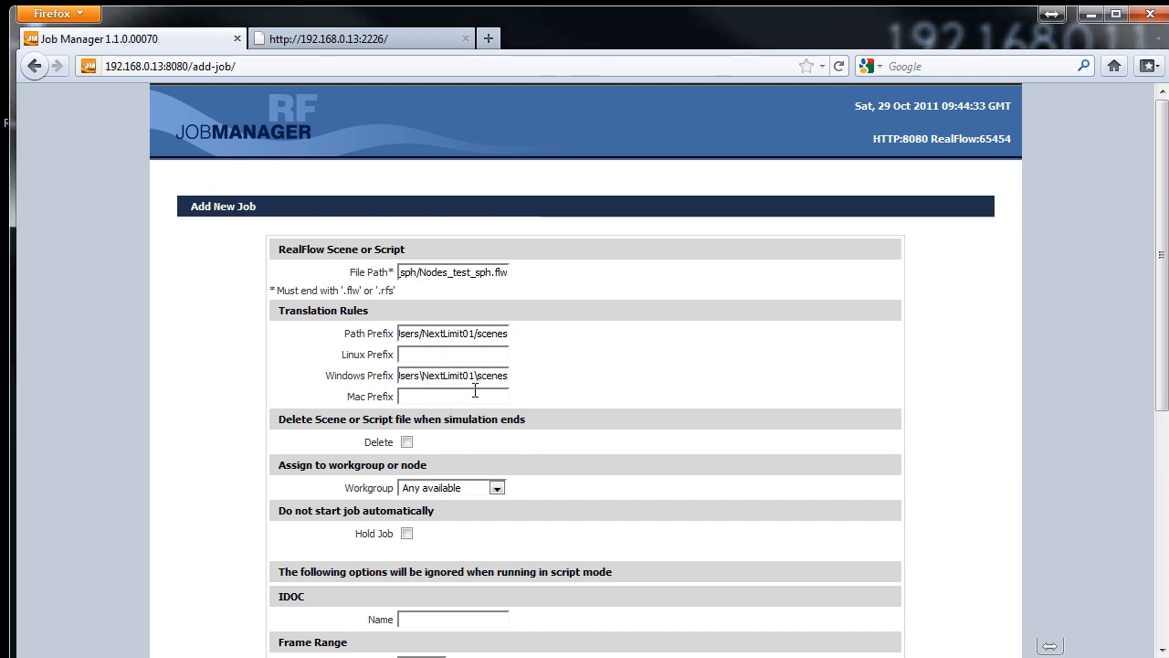
Assign the job to node 192.168.0.11.
scroll(502, 390, "down", 2)
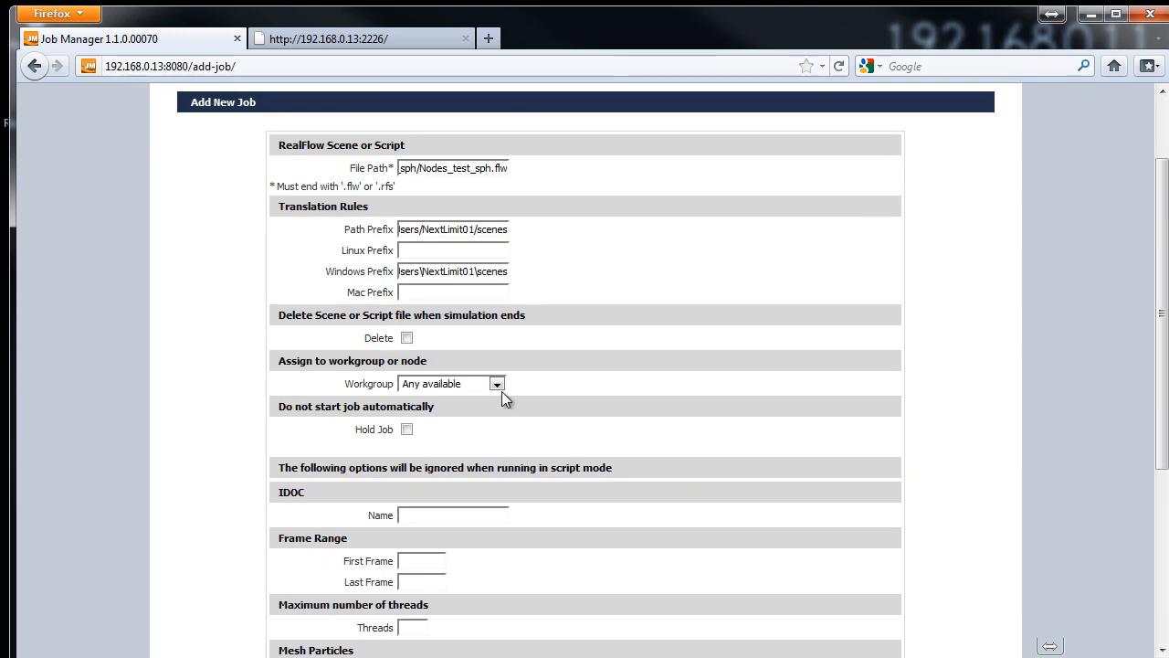
left_click(499, 386)
left_click(483, 479)
Enter IDOC02 as the job's IDOC name, require RealFlow 2012 and submit the job.
scroll(603, 401, "down", 4)
left_click(483, 309)
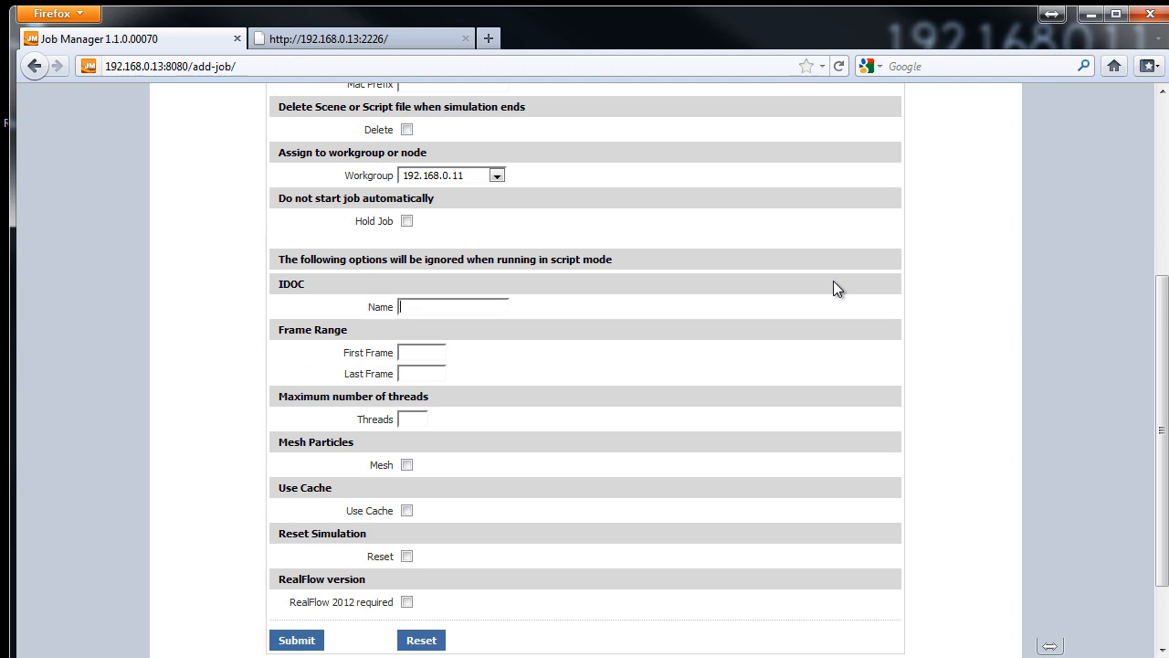
type("IDOC02")
left_click(407, 602)
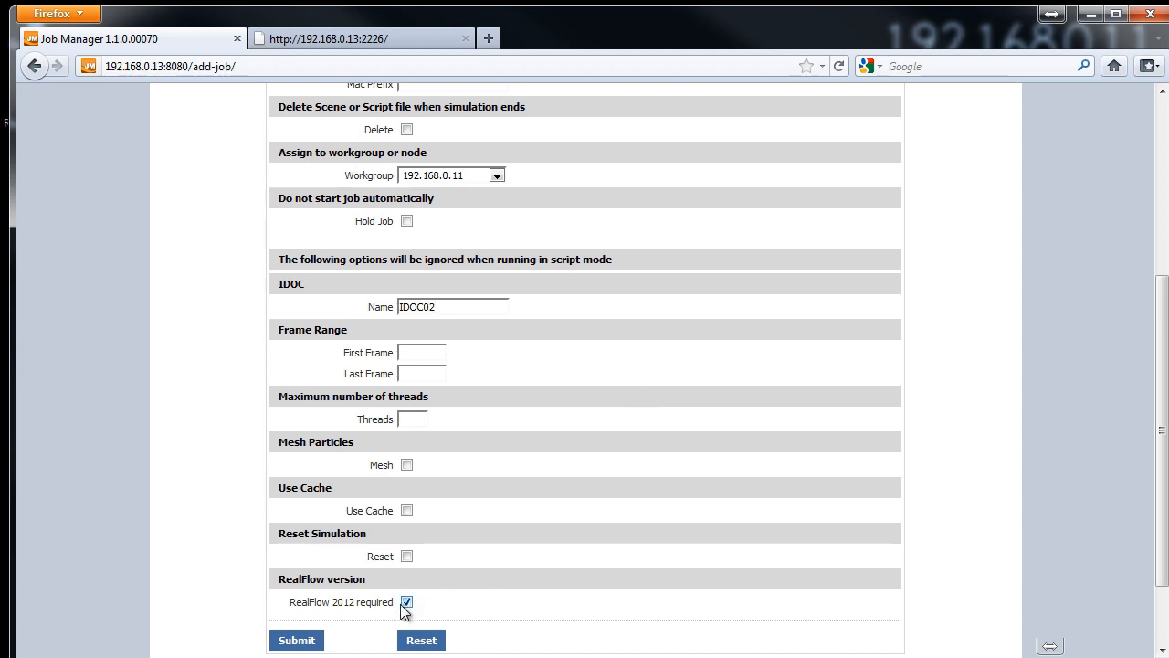
left_click(305, 642)
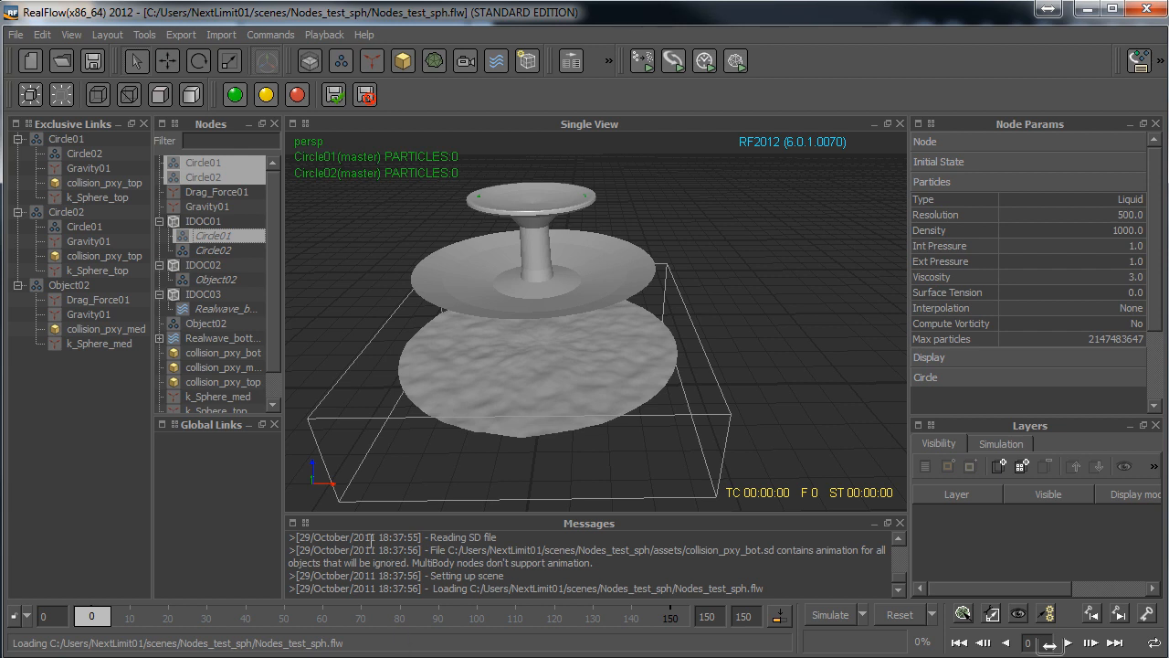
Select IDOC01, IDOC02 and IDOC03 and update the time line cache.
left_click(217, 225)
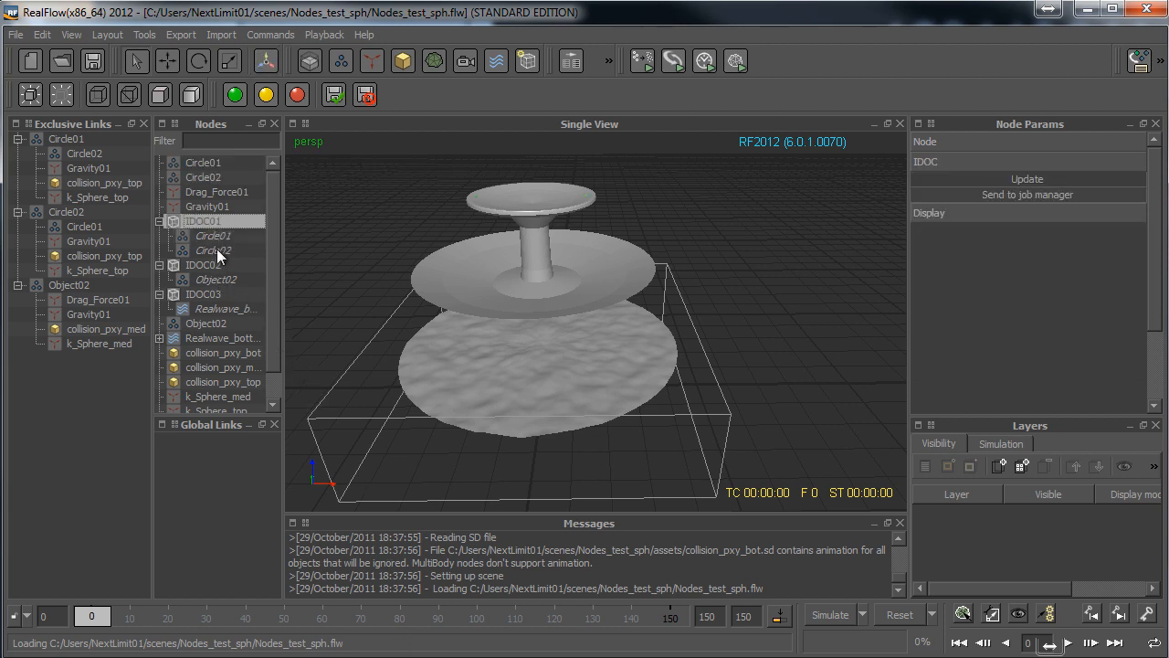
left_click(215, 266, "ctrl")
left_click(214, 295, "ctrl")
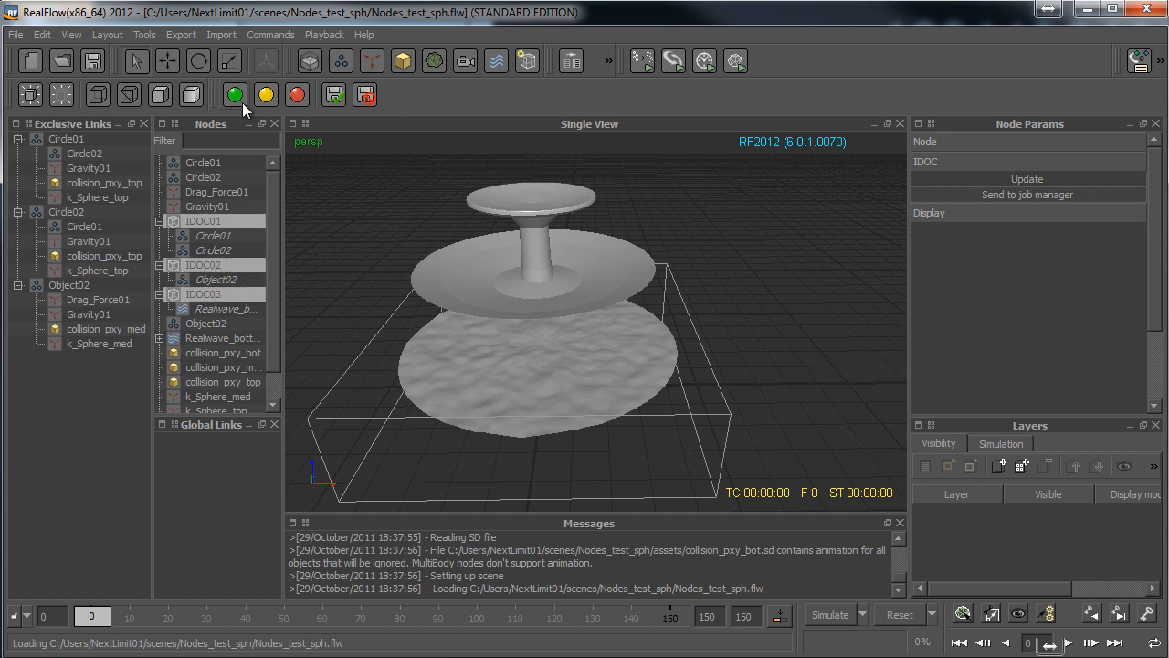
left_click(179, 34)
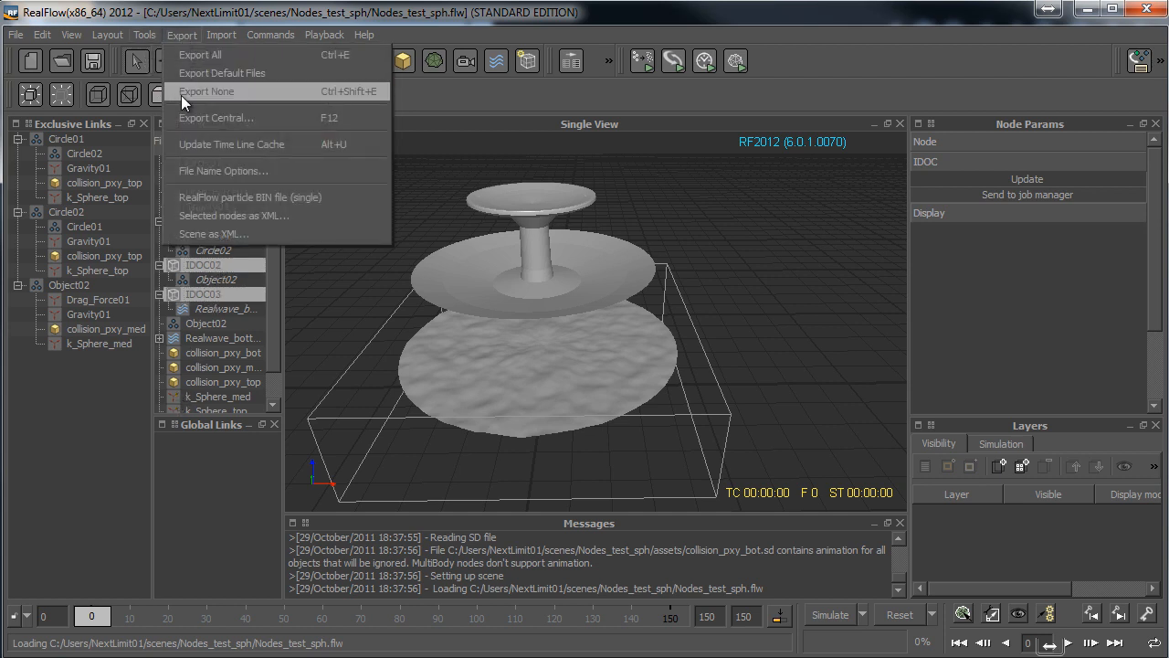
left_click(197, 139)
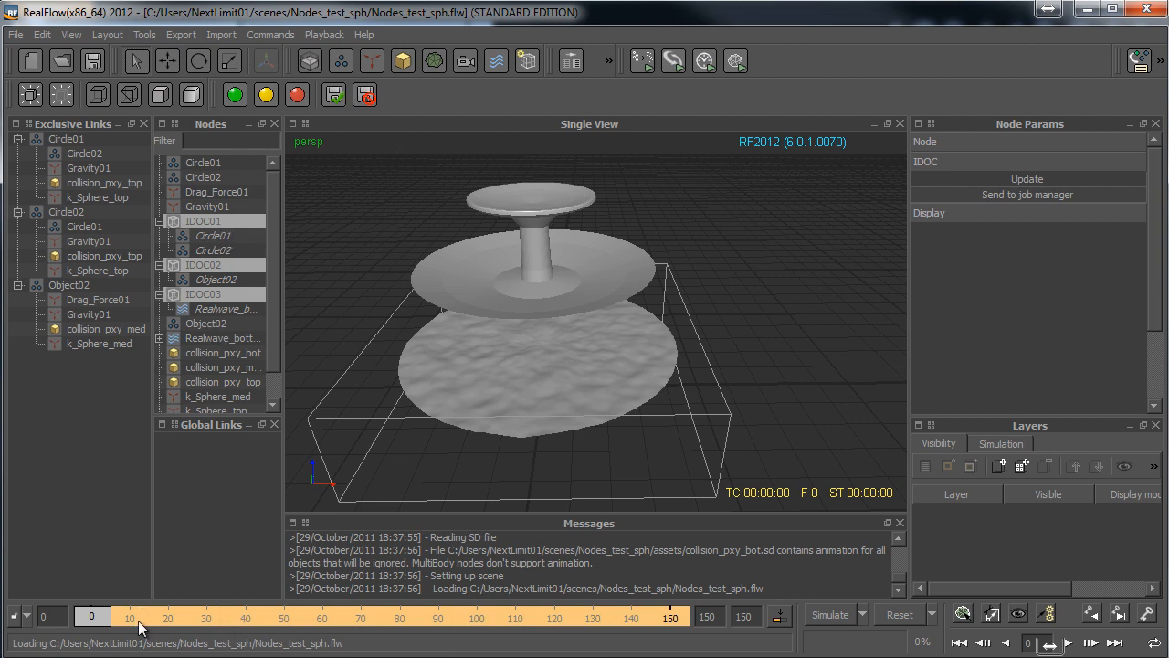
Scrub the simulation to frame 52 and select Circle01, Circle02, Object02 and the Realwave bottom surface to inspect the fountain's fluids.
left_click_drag(137, 621, 292, 619)
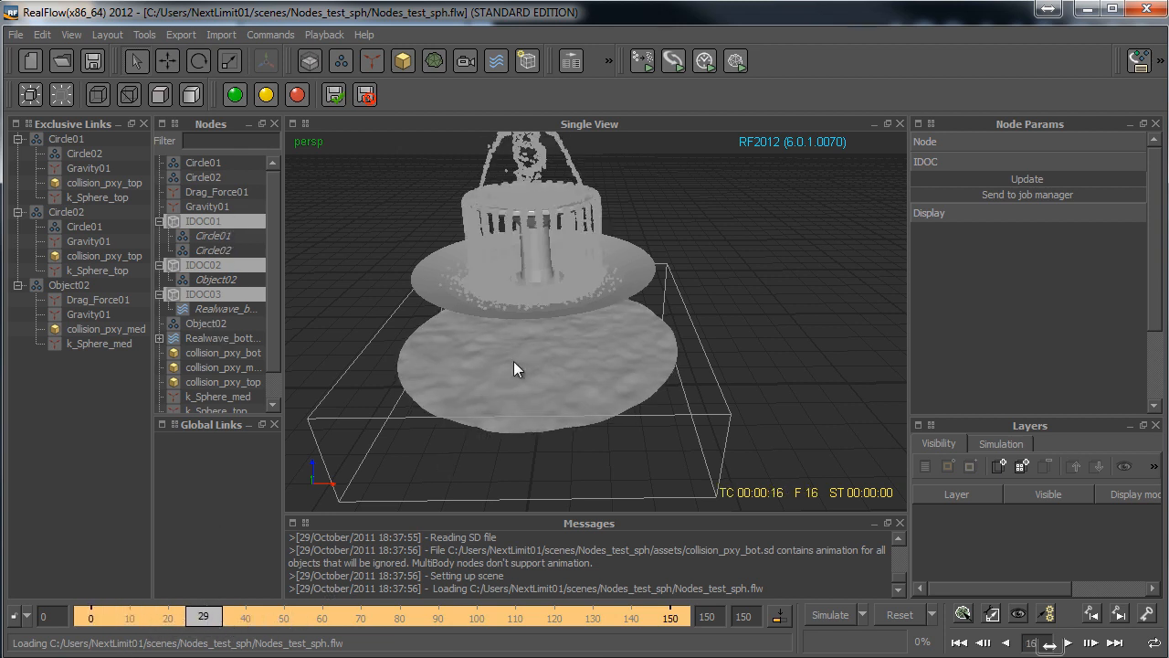
middle_click_drag(387, 252, 399, 298, "alt")
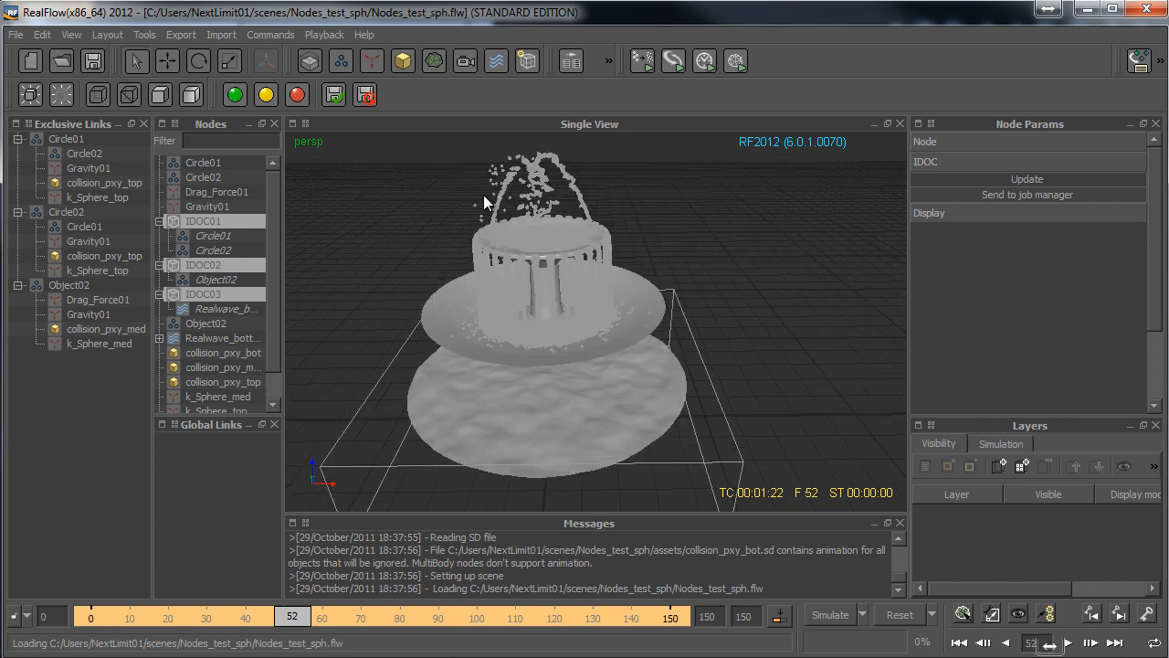
left_click_drag(464, 172, 593, 185)
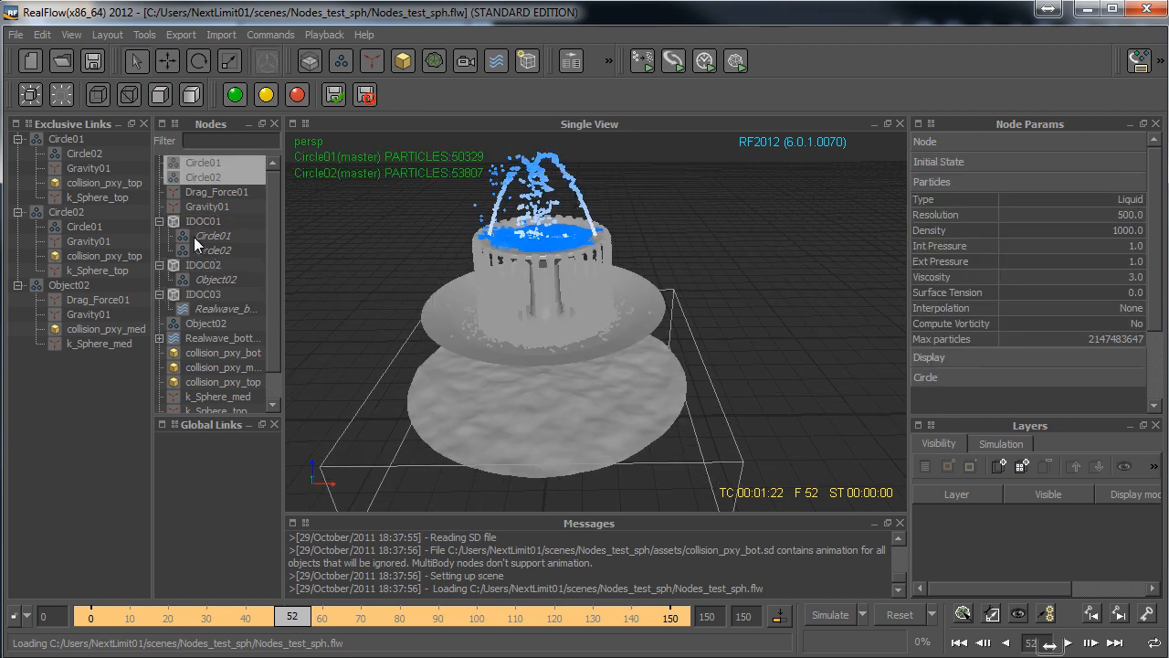
left_click(216, 279, "ctrl")
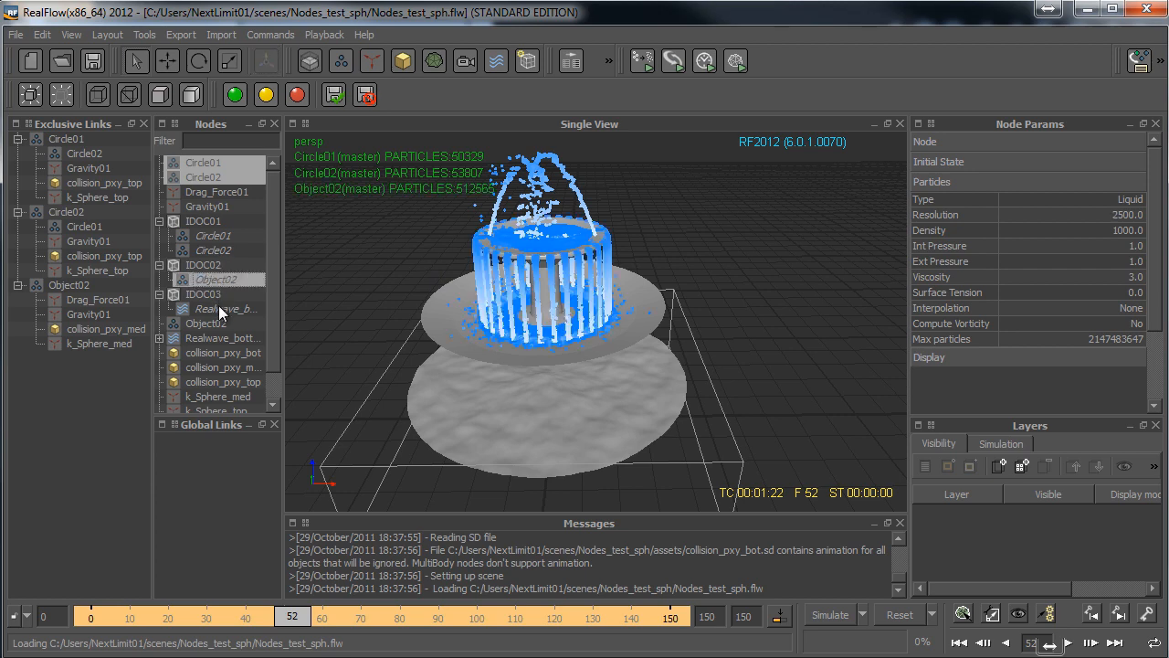
left_click(218, 307, "ctrl")
scroll(641, 397, "up", 3)
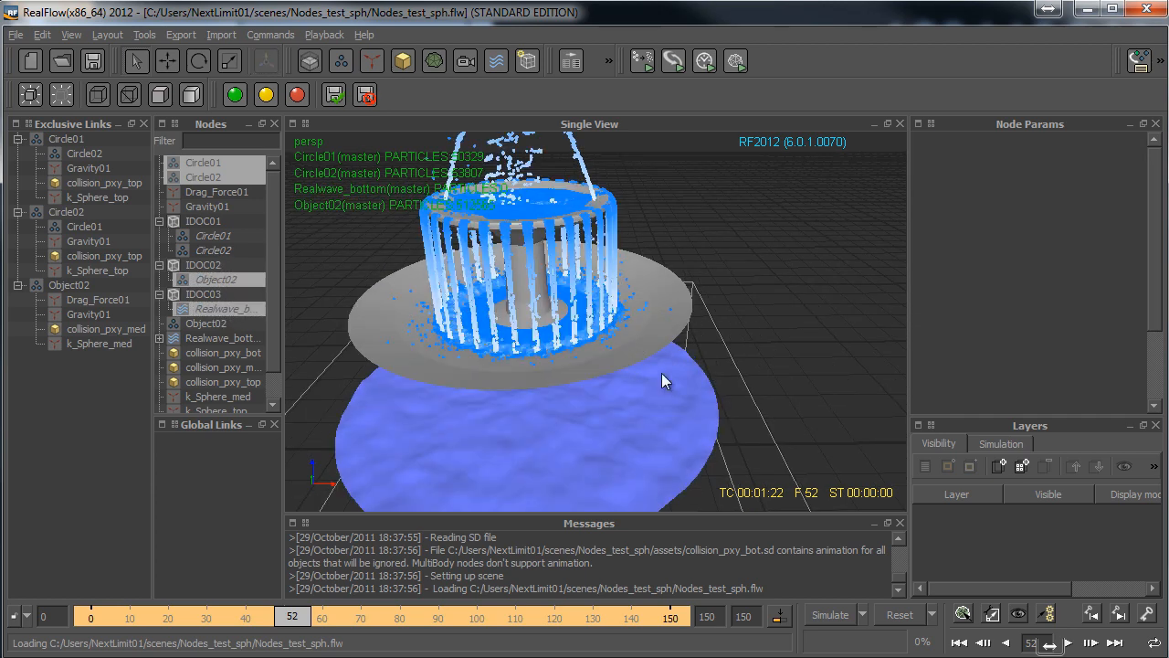
scroll(675, 398, "up", 2)
scroll(674, 398, "down", 4)
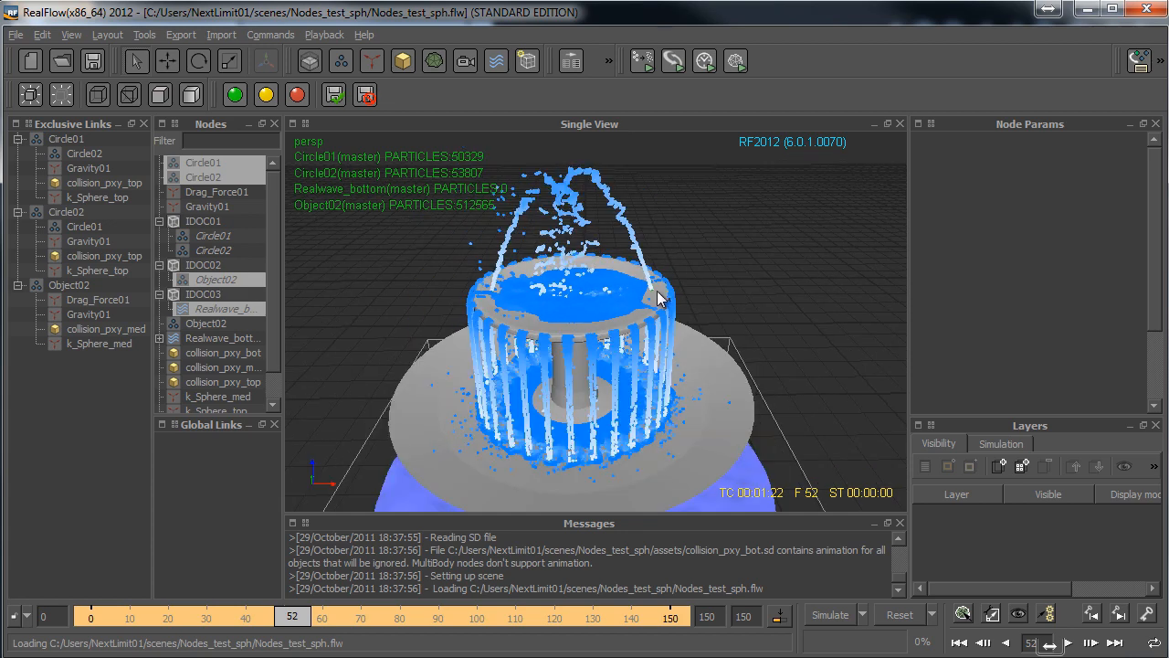
Scrub the simulation back to frame 15 and examine the fountain's water streams and bottom wave surface from several angles.
left_click_drag(188, 626, 154, 625)
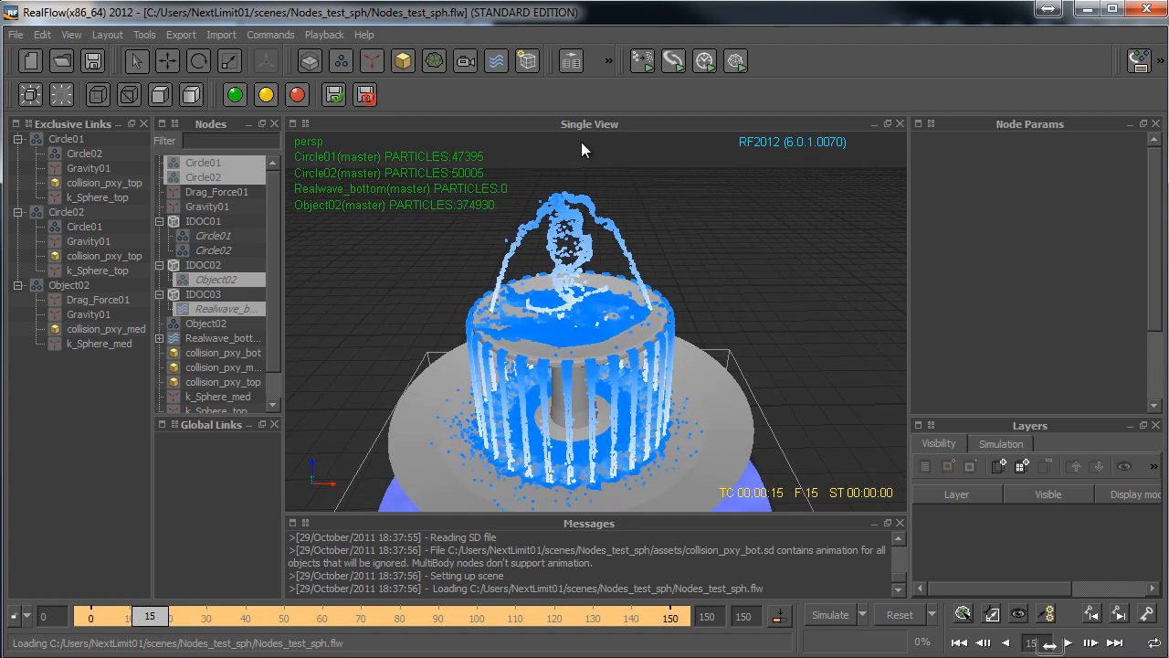
scroll(614, 384, "down", 2)
left_click_drag(612, 376, 614, 313, "alt")
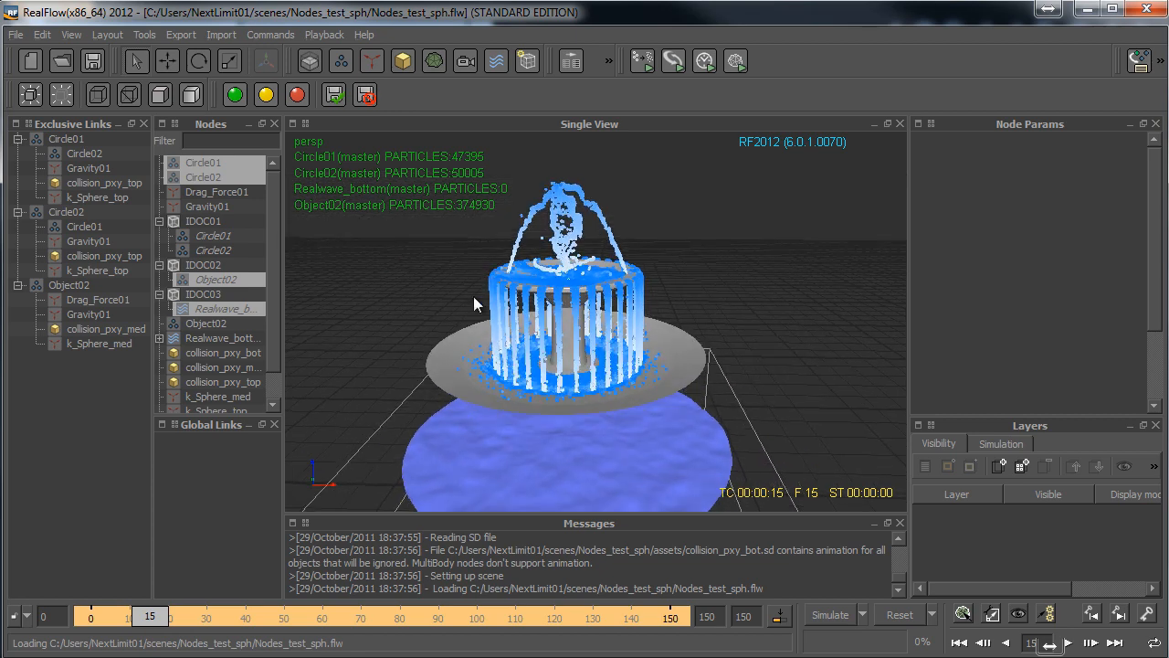
scroll(644, 377, "up", 2)
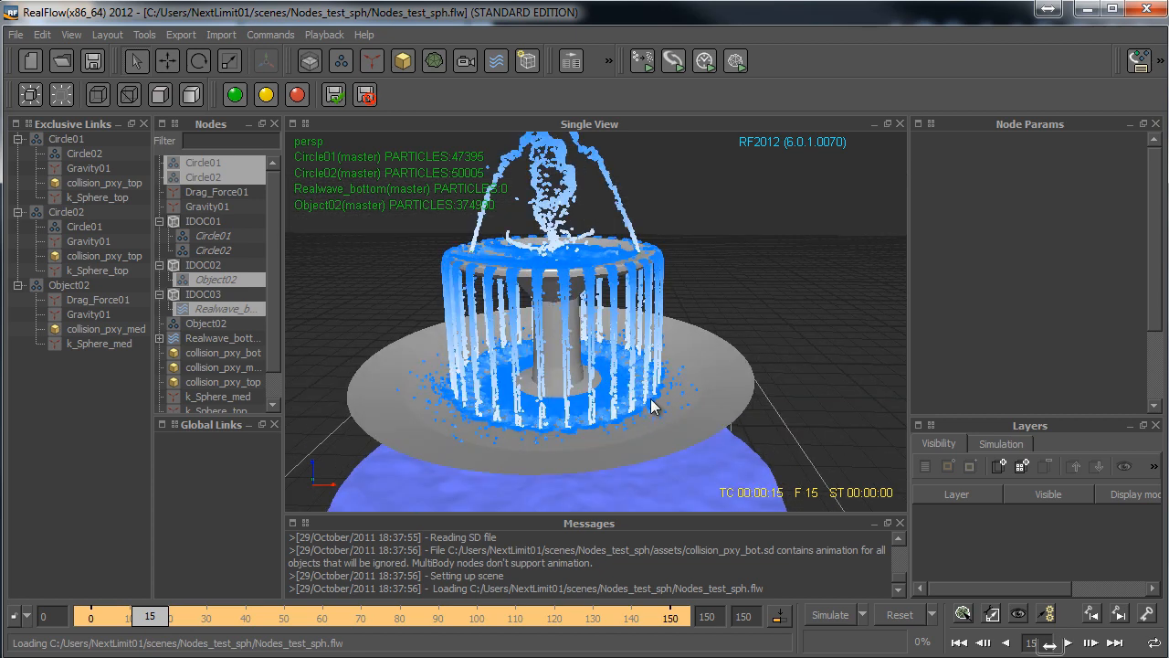
middle_click_drag(651, 407, 702, 364, "alt")
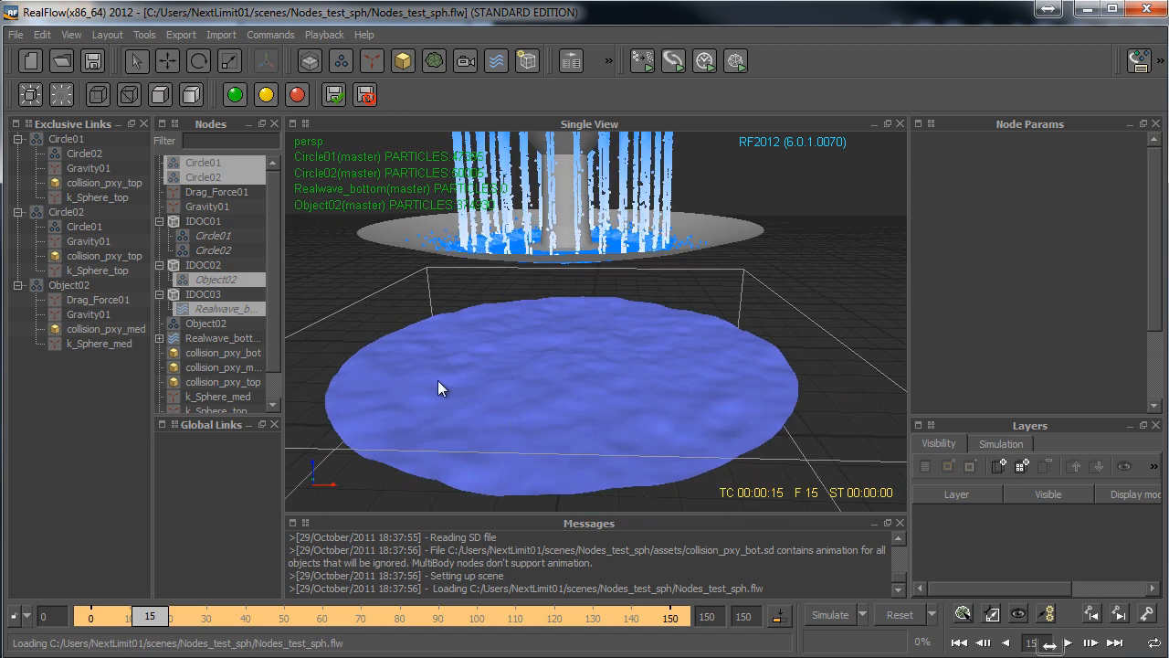
scroll(573, 372, "down", 3)
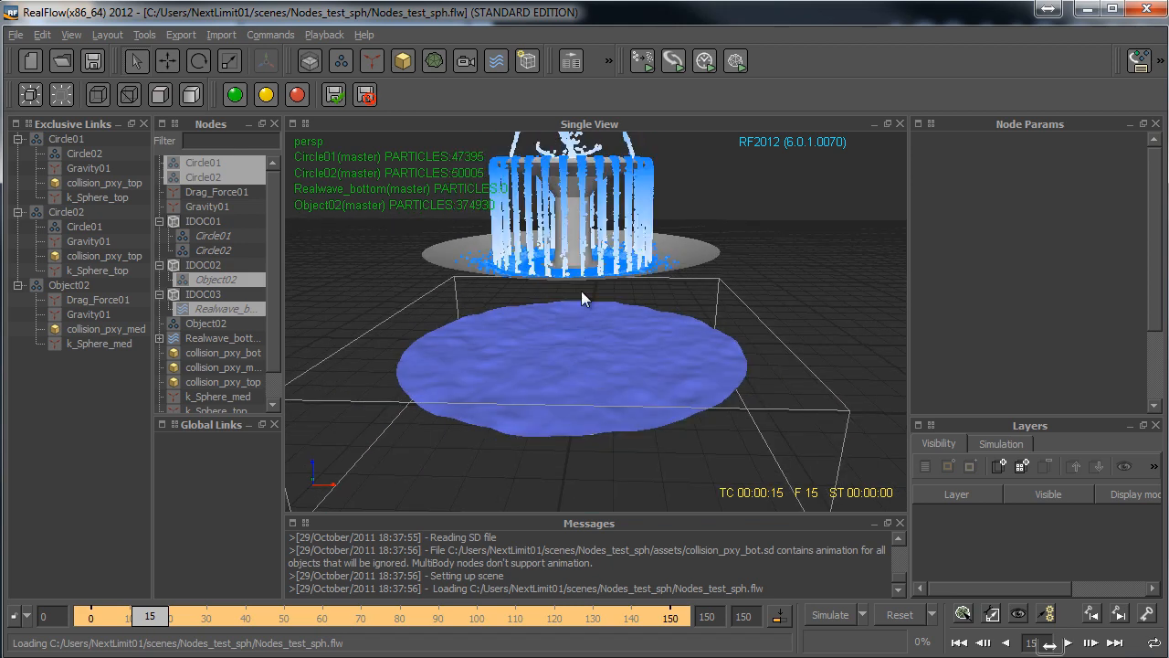
mouse_move(581, 290)
middle_mouse_down("alt")
mouse_move(577, 391)
mouse_move(561, 295)
middle_mouse_up("alt")
left_click_drag(561, 302, 554, 331, "alt")
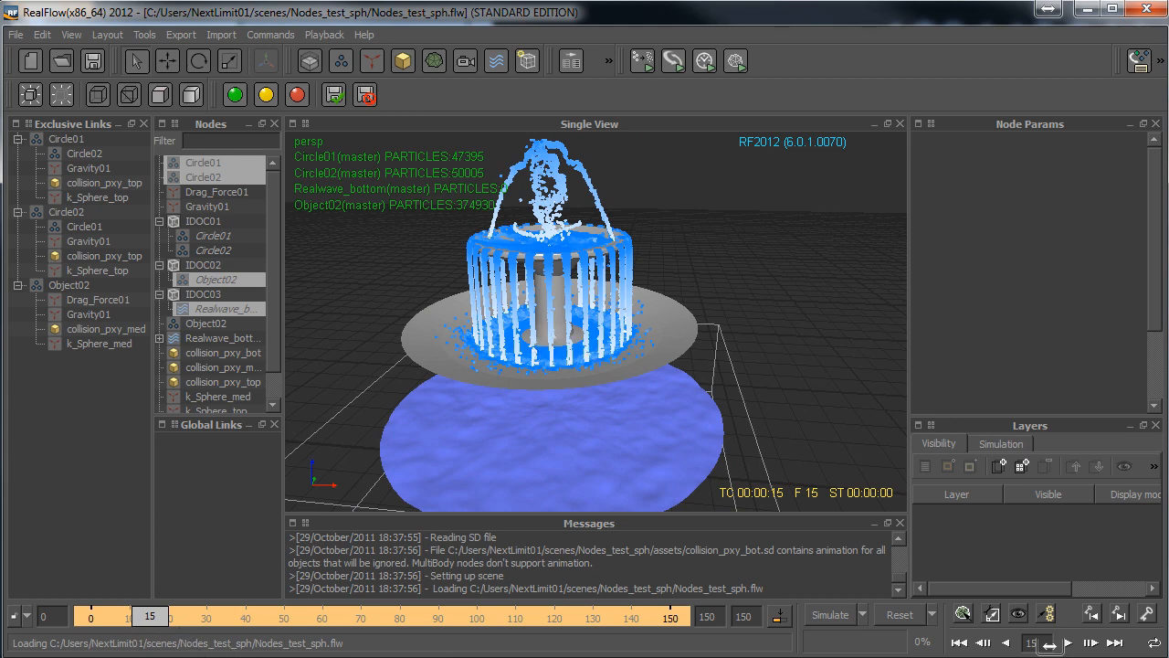
Switch to the fountain preview video in QuickTime Player and play it.
key("alt+Tab")
left_click_drag(377, 55, 370, 41)
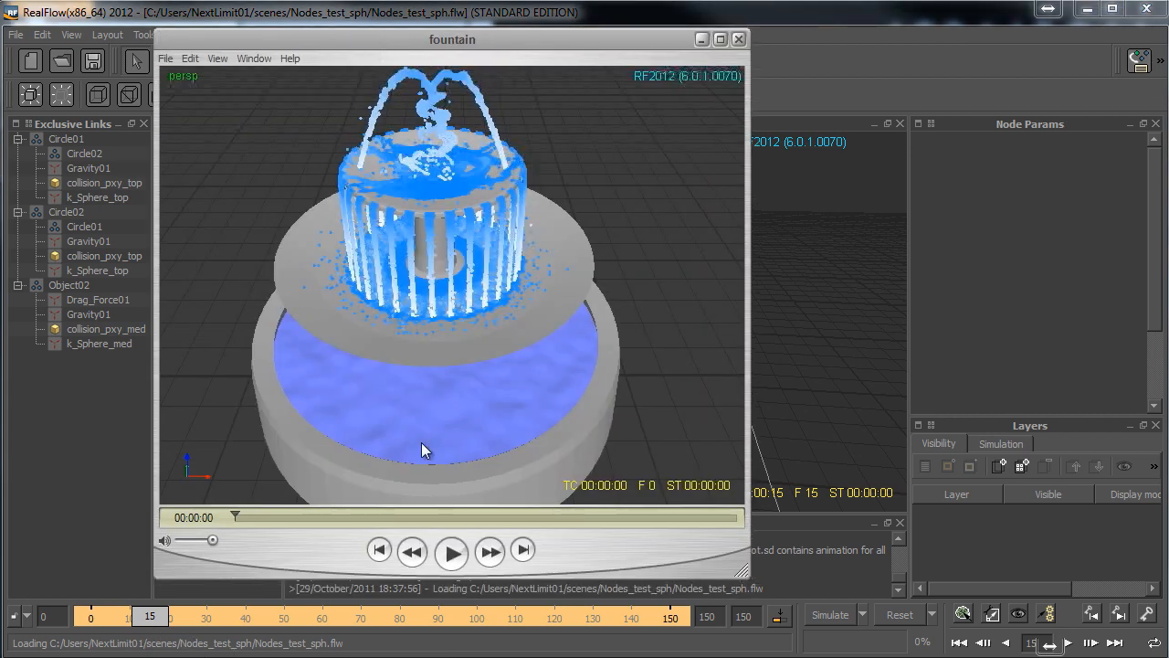
left_click(452, 553)
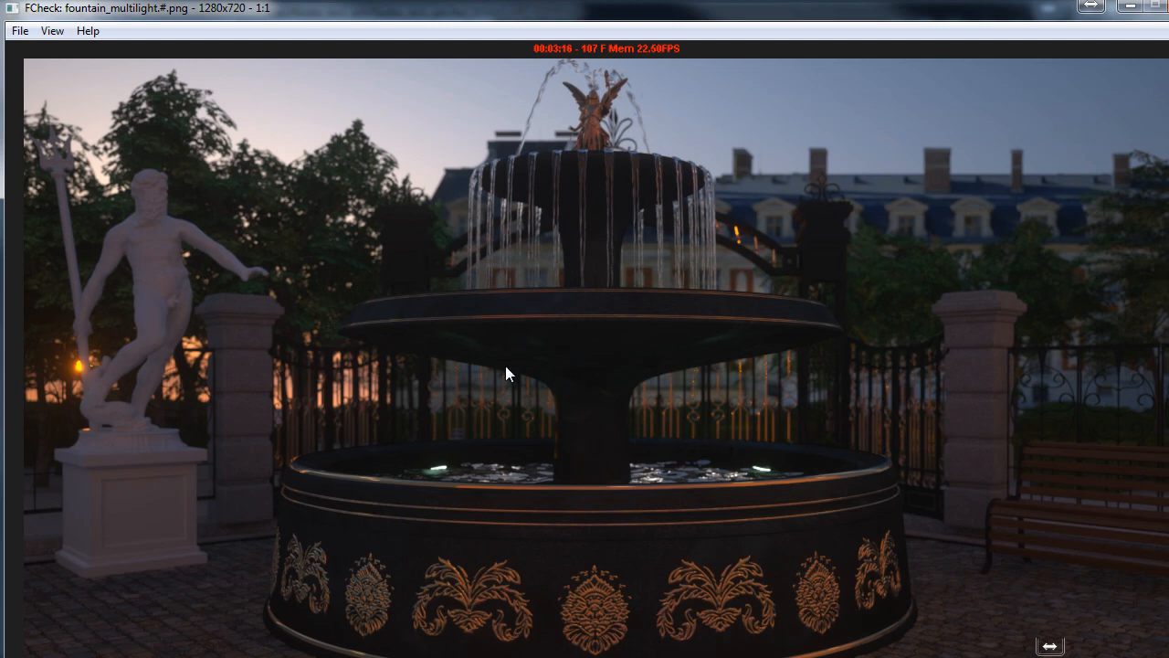
Scrub through the rendered fountain_multilight image sequence in FCheck to review the lighting changes.
left_click_drag(505, 366, 248, 392)
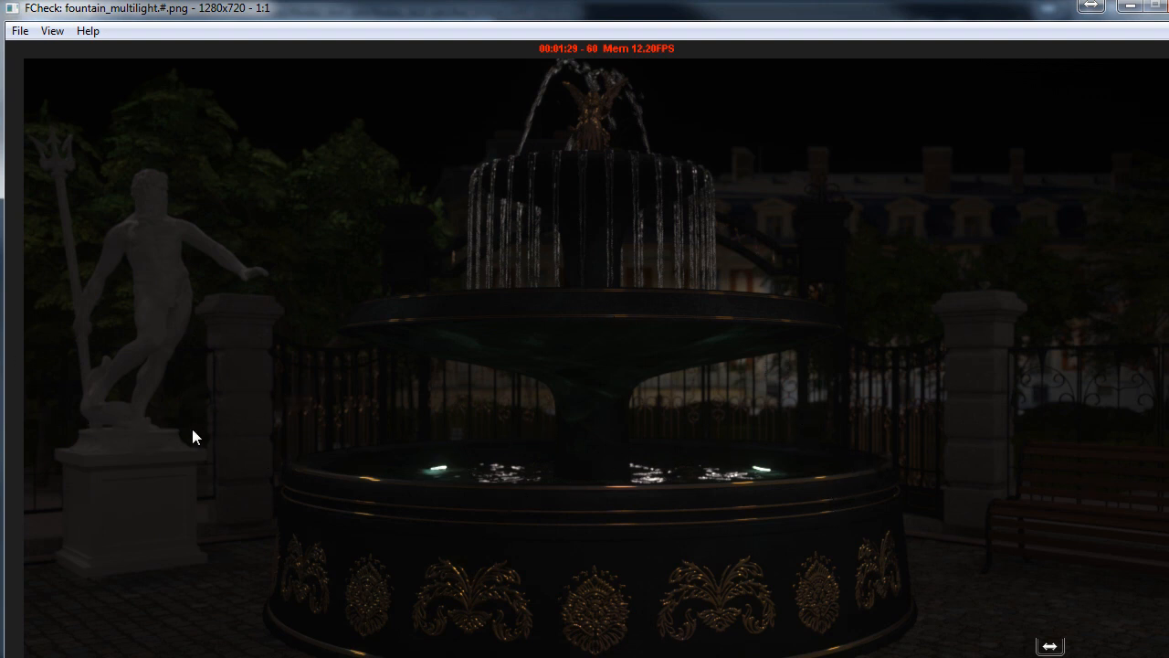
left_click_drag(192, 436, 818, 487)
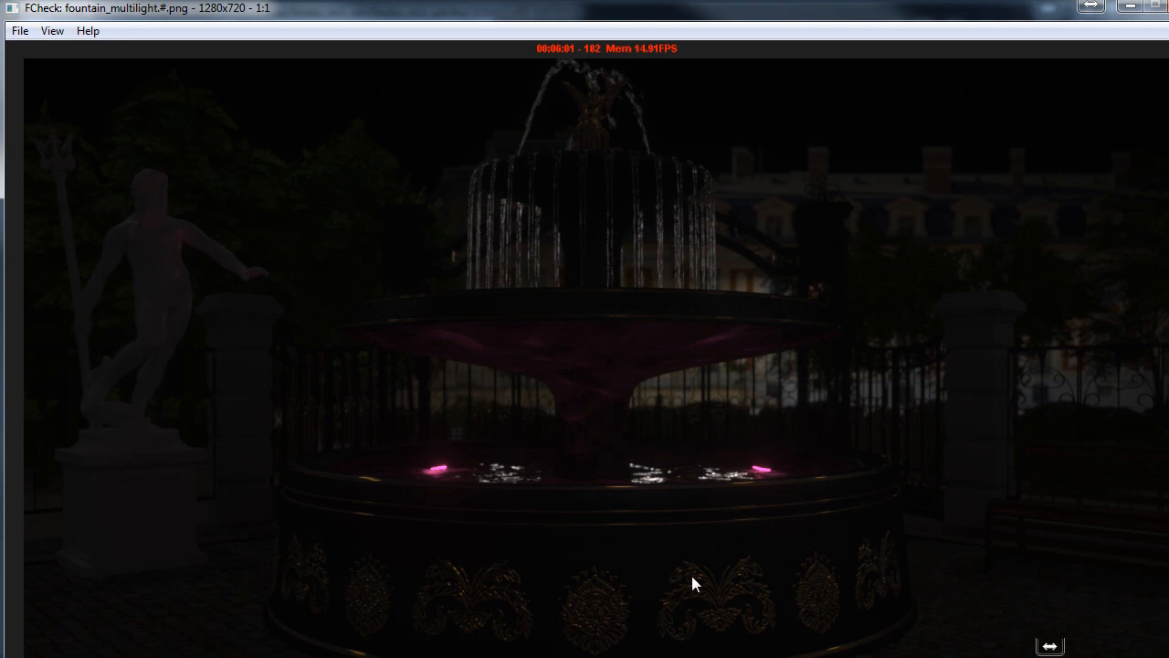
left_click_drag(813, 456, 843, 456)
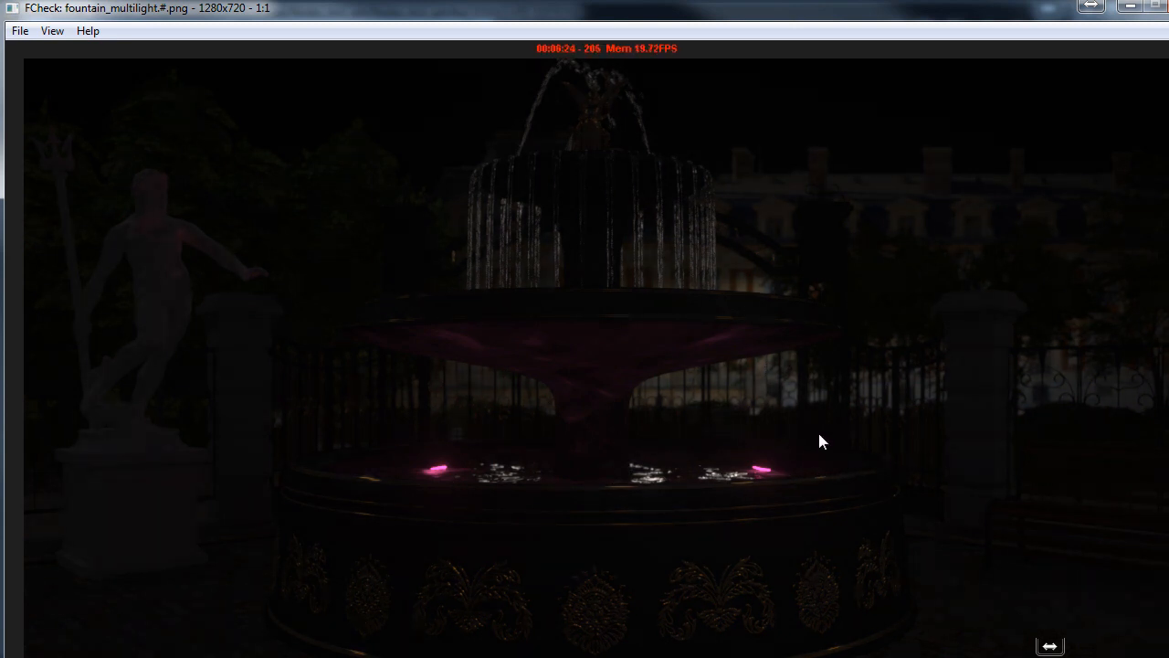